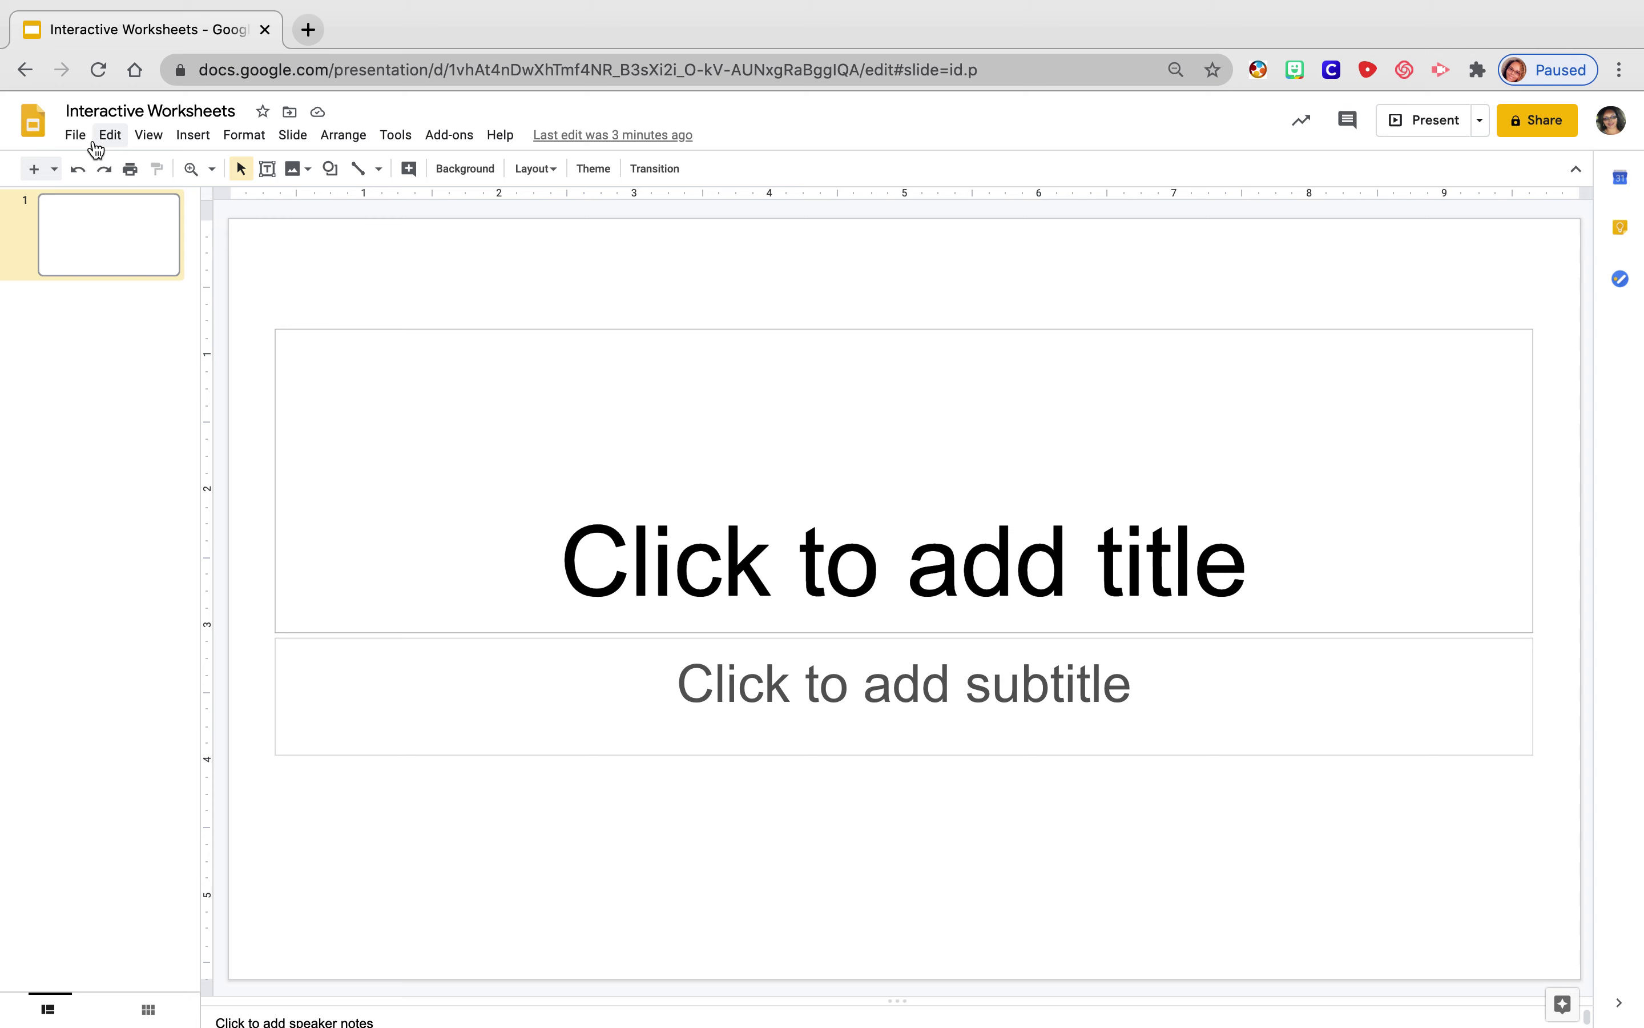
Set the page size to a custom 8 × 11 inches in Page setup.
{"action": "left_click", "coordinate": [74, 136]}
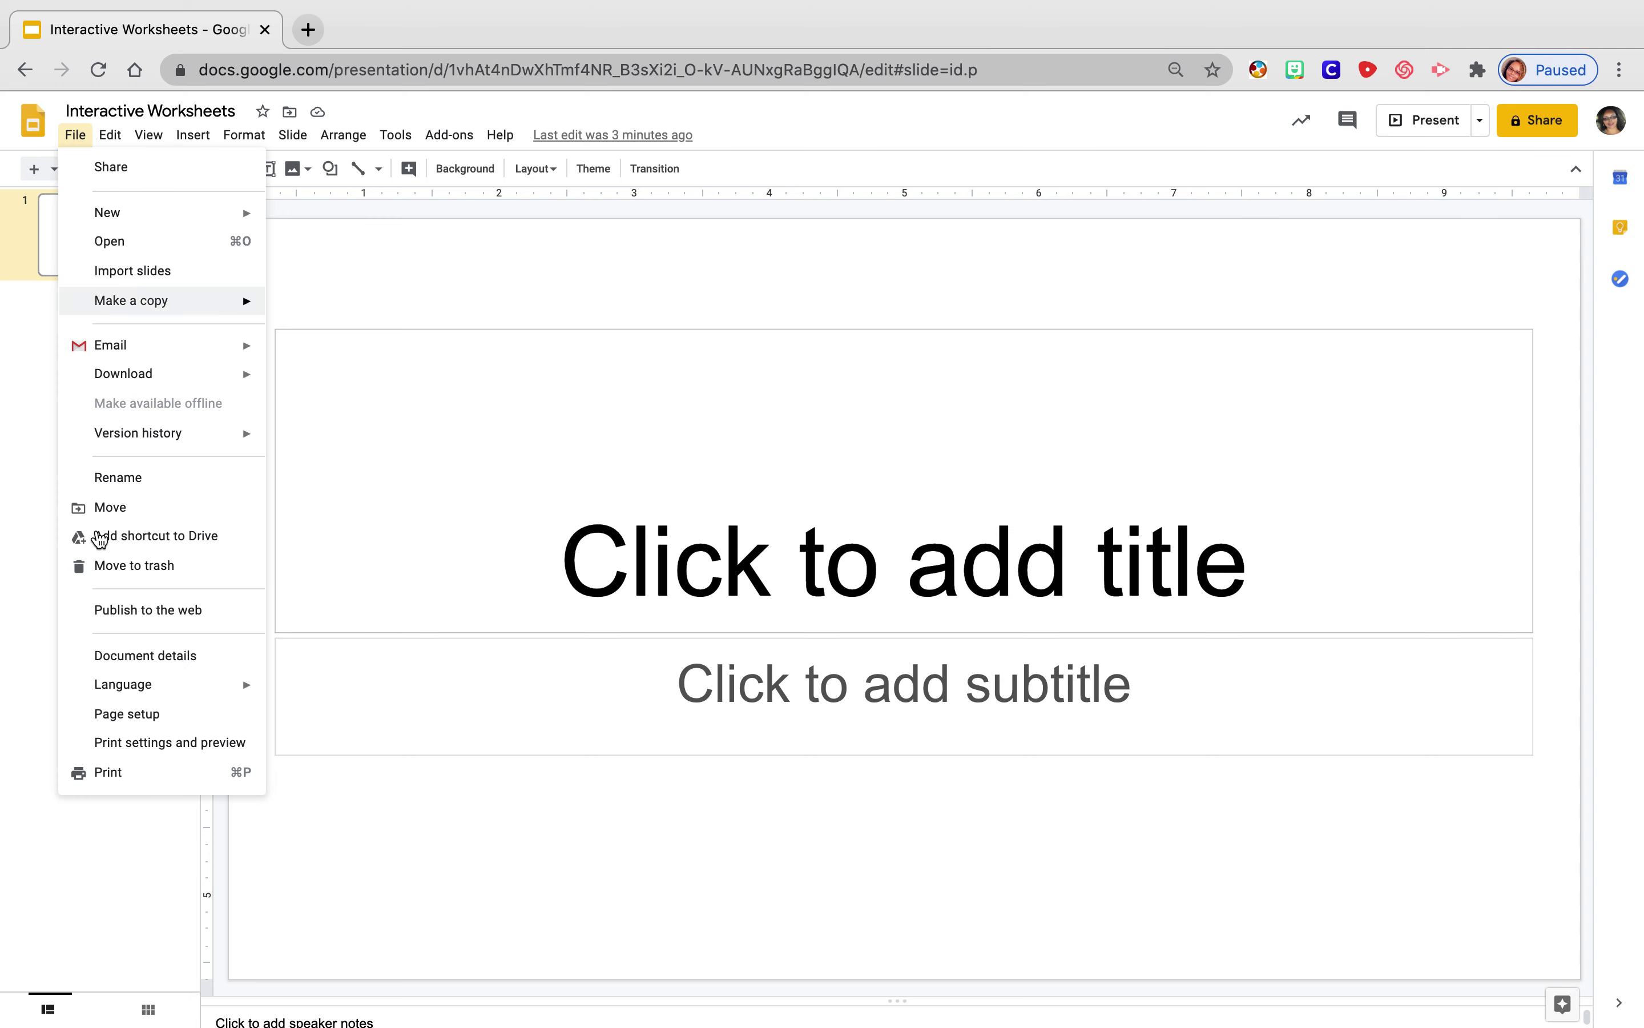
{"action": "left_click", "coordinate": [143, 725]}
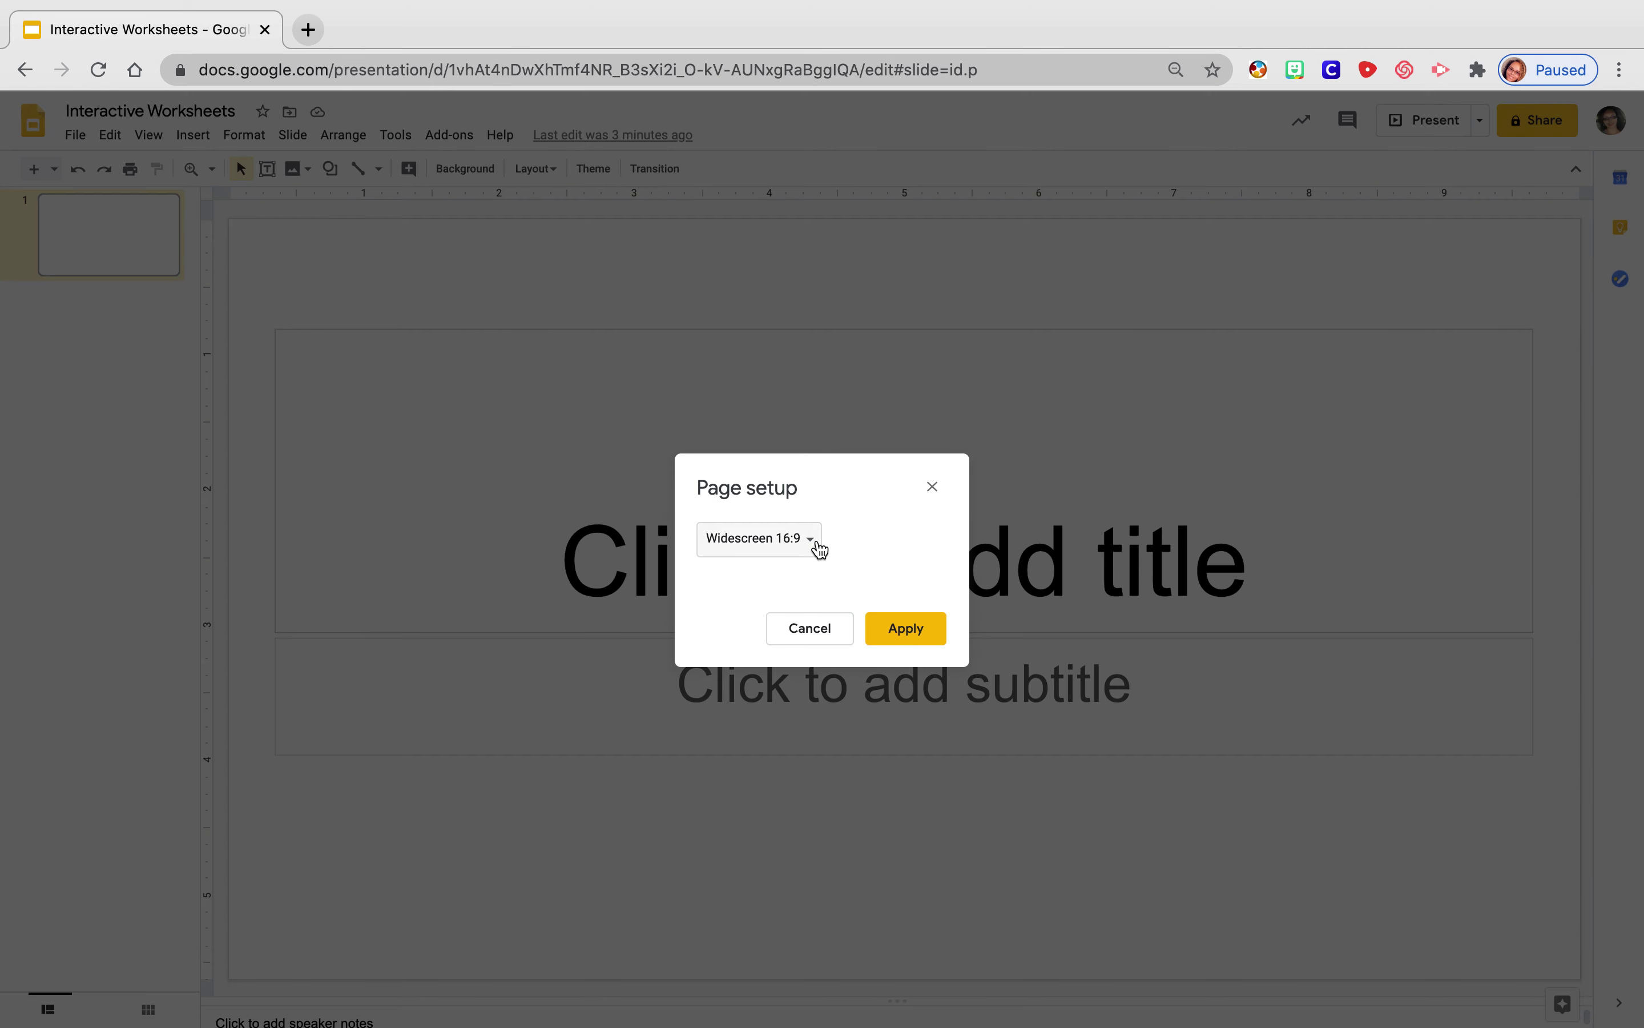
{"action": "left_click", "coordinate": [812, 543]}
{"action": "left_click", "coordinate": [759, 598]}
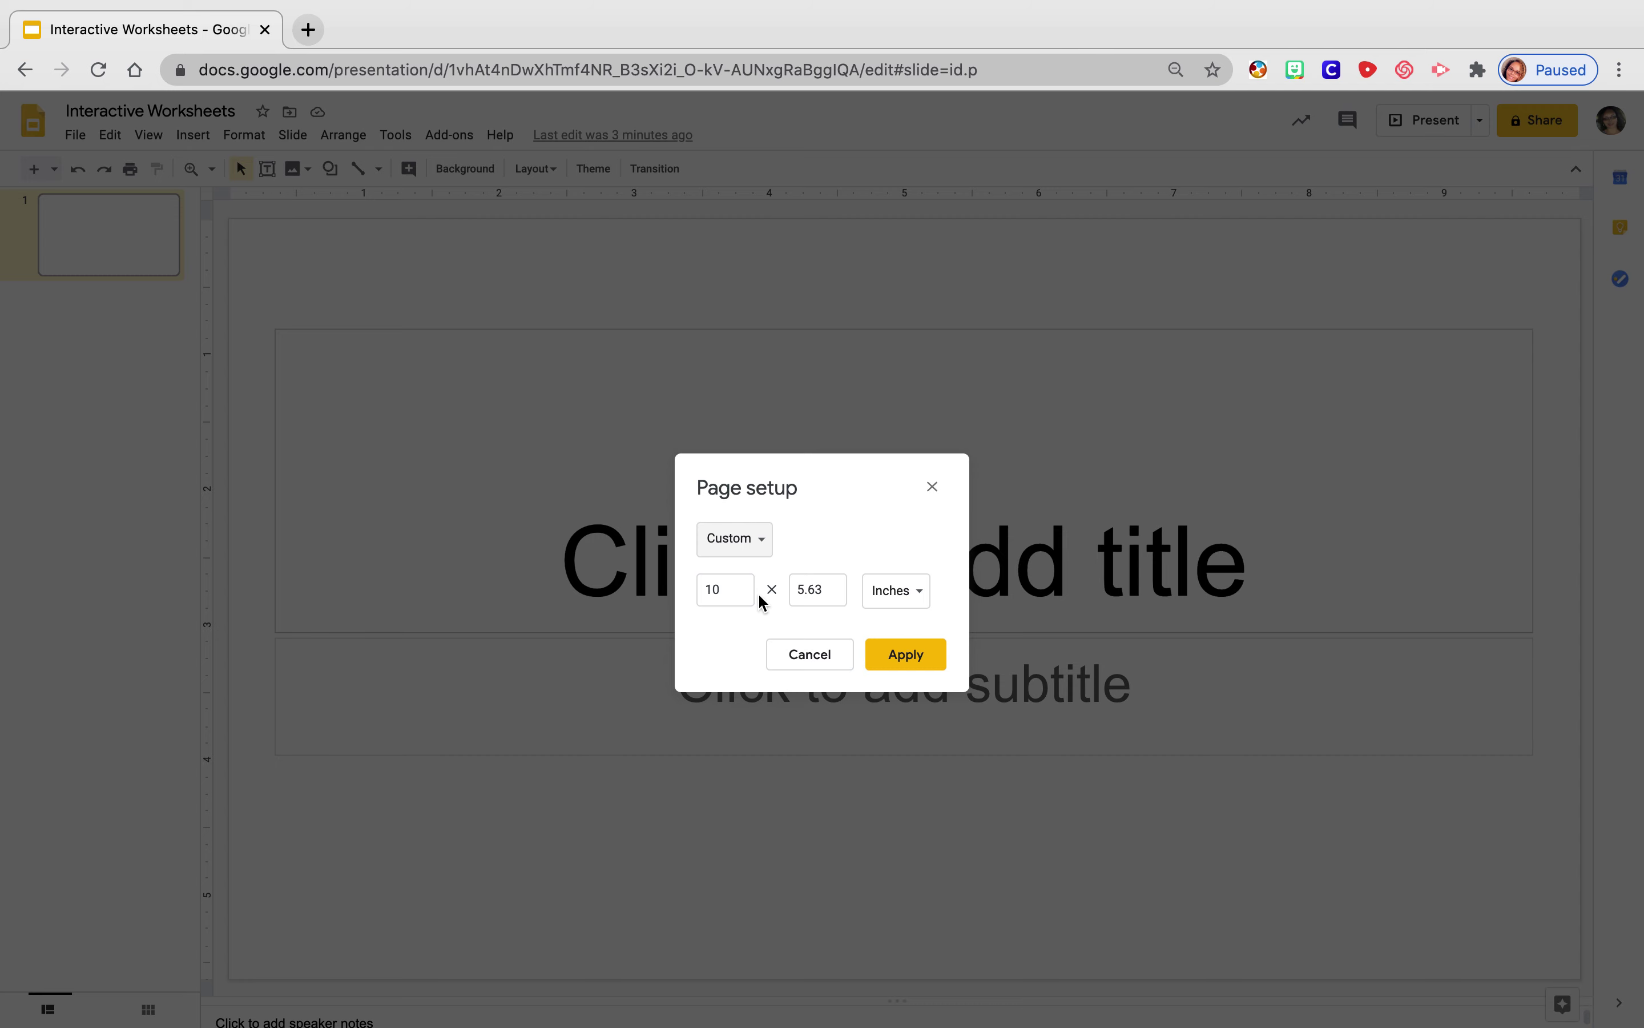
{"action": "left_click_drag", "start_coordinate": [728, 587], "coordinate": [706, 588]}
{"action": "type", "text": "8"}
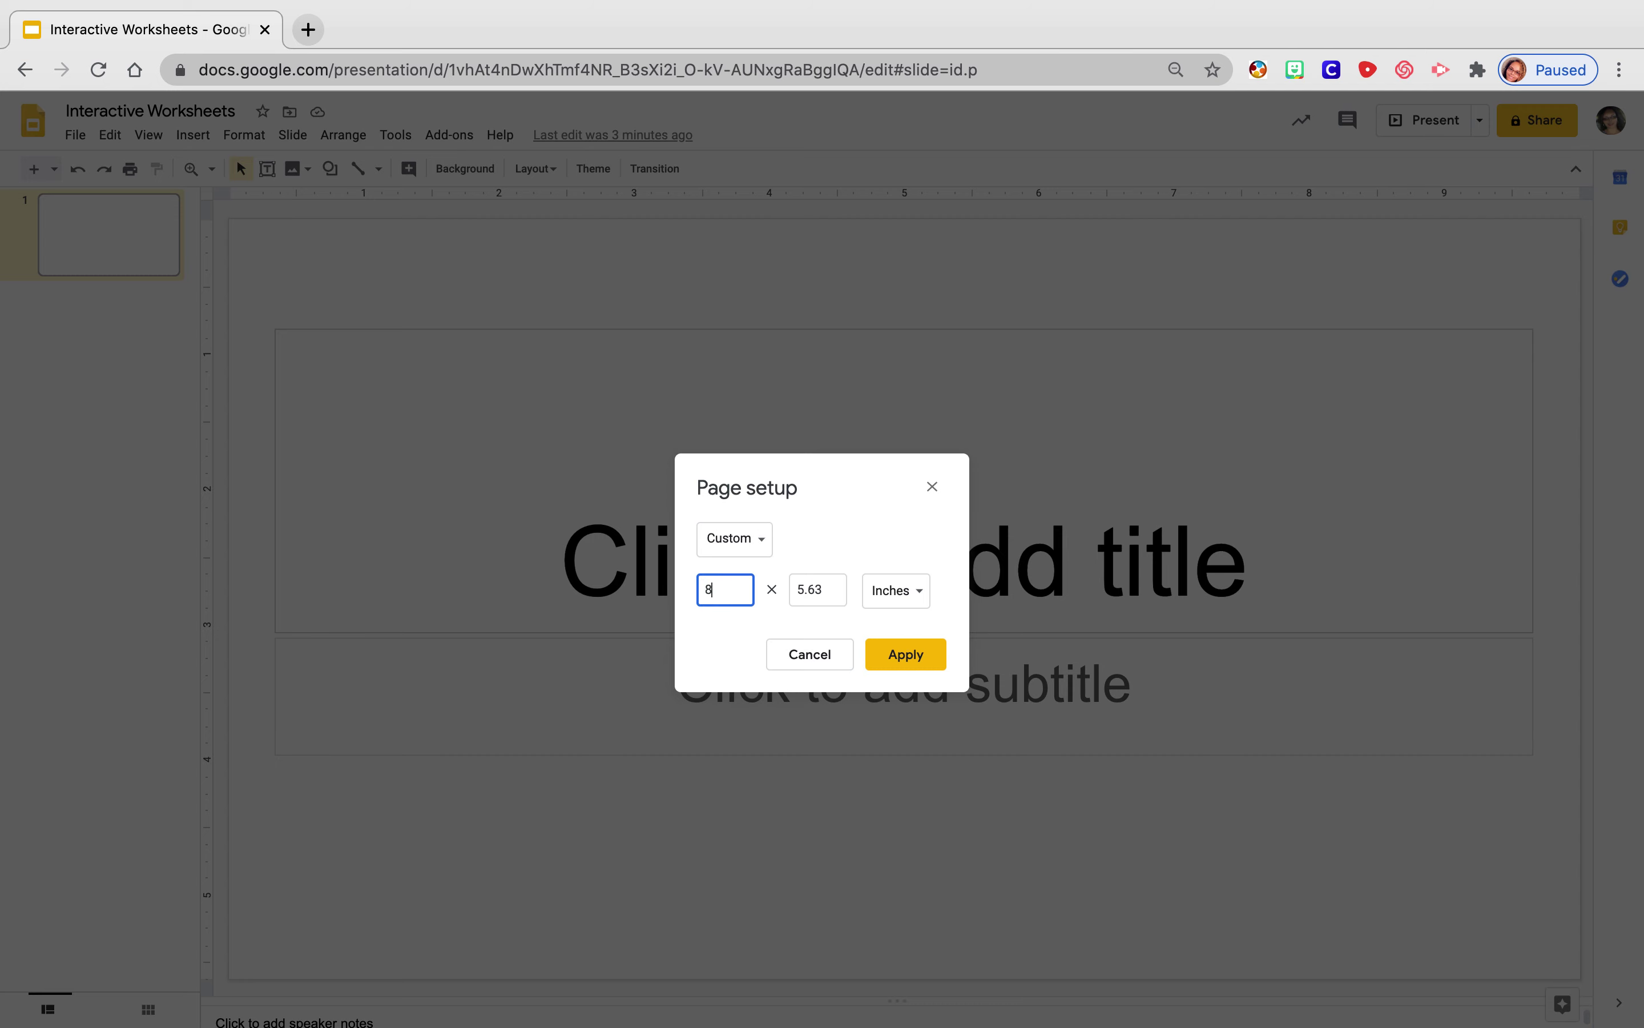
{"action": "left_click_drag", "start_coordinate": [833, 588], "coordinate": [797, 588]}
{"action": "type", "text": "11"}
{"action": "left_click", "coordinate": [928, 654]}
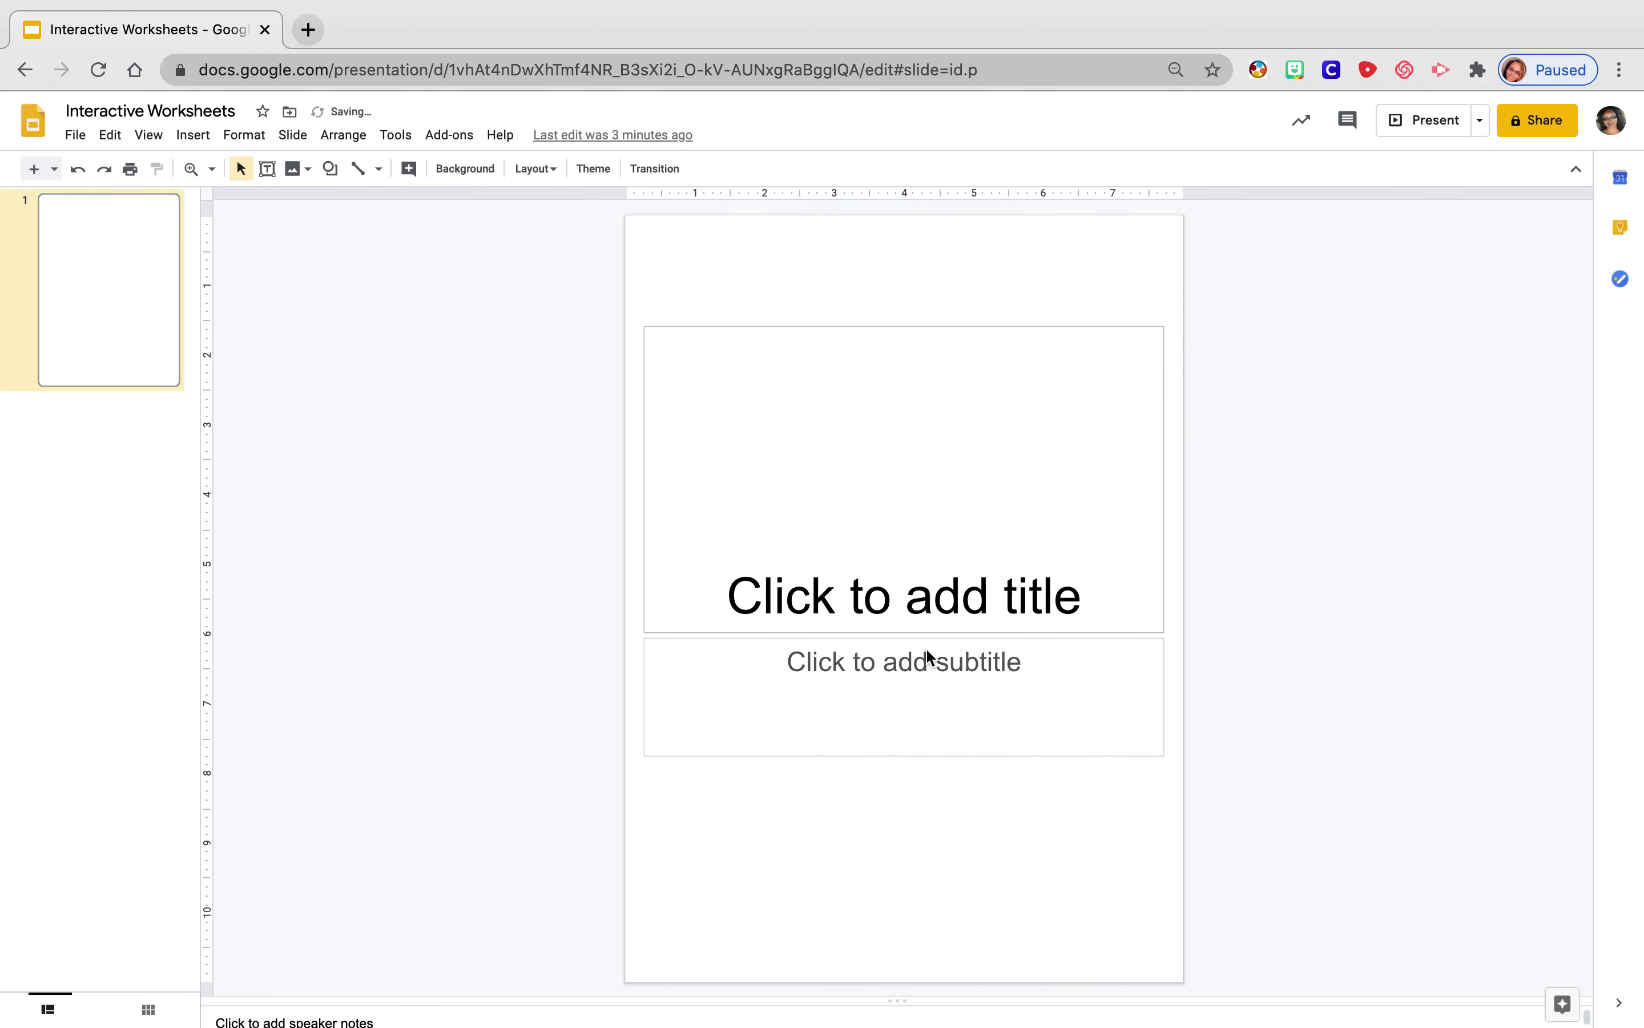
Delete the empty title and subtitle placeholders from the slide.
{"action": "left_click", "coordinate": [878, 323]}
{"action": "key", "text": "Delete"}
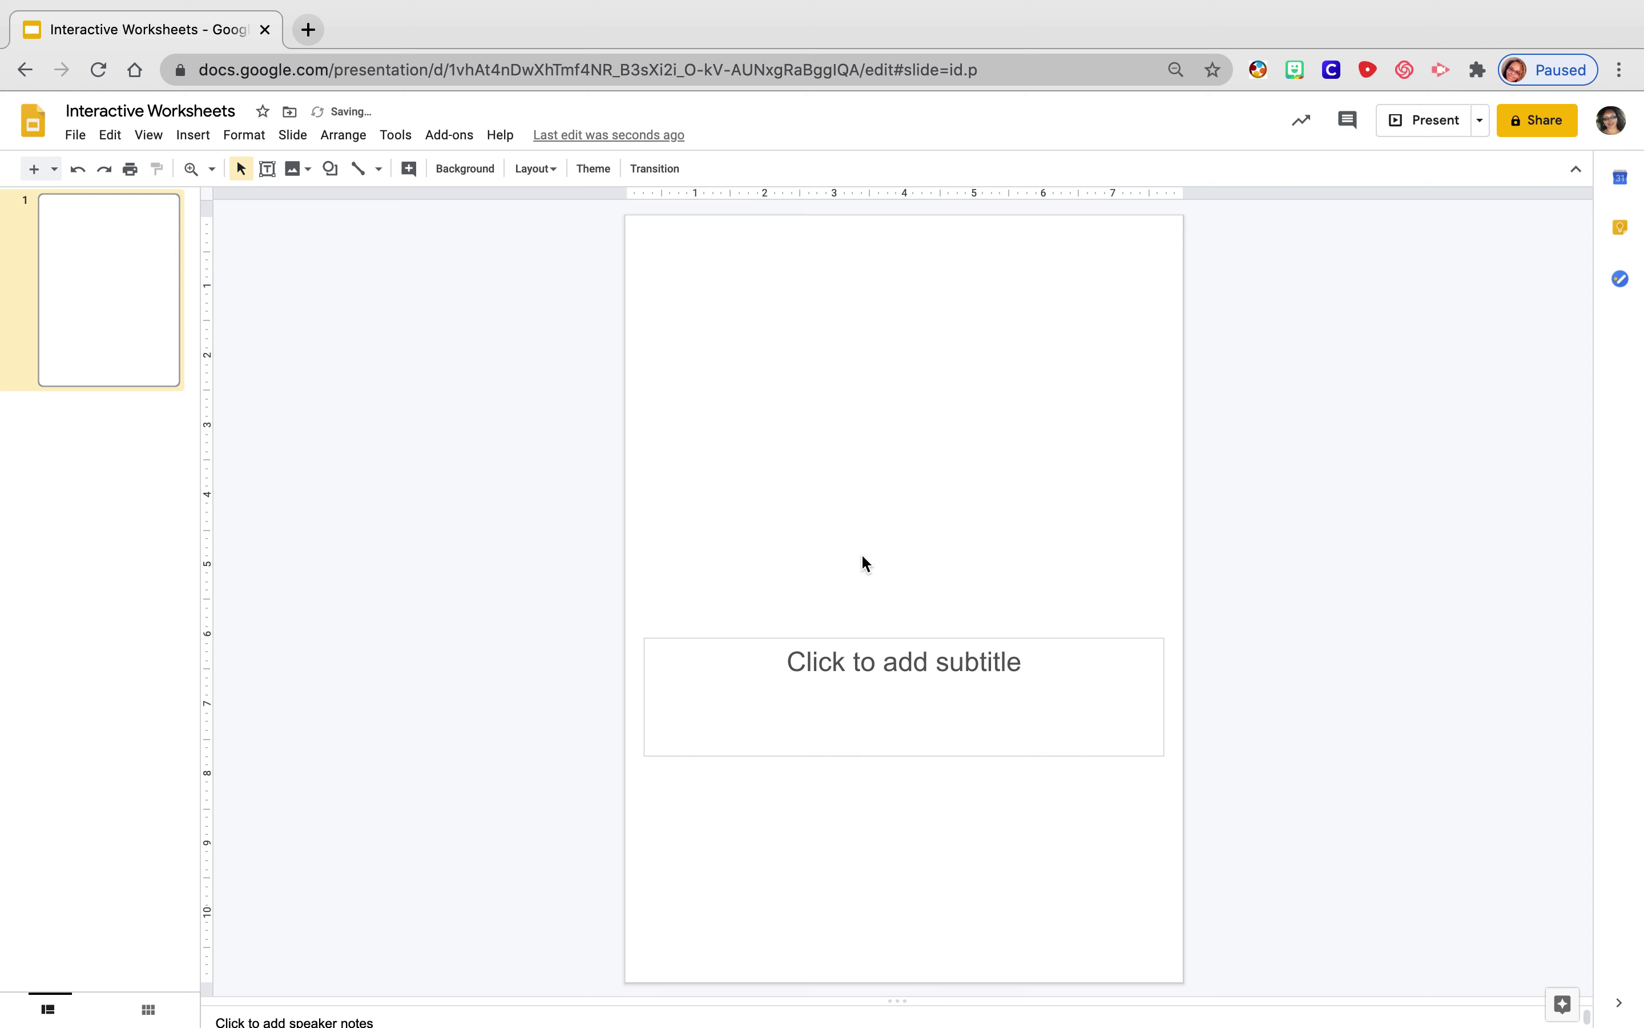
{"action": "left_click", "coordinate": [768, 639]}
{"action": "key", "text": "Delete"}
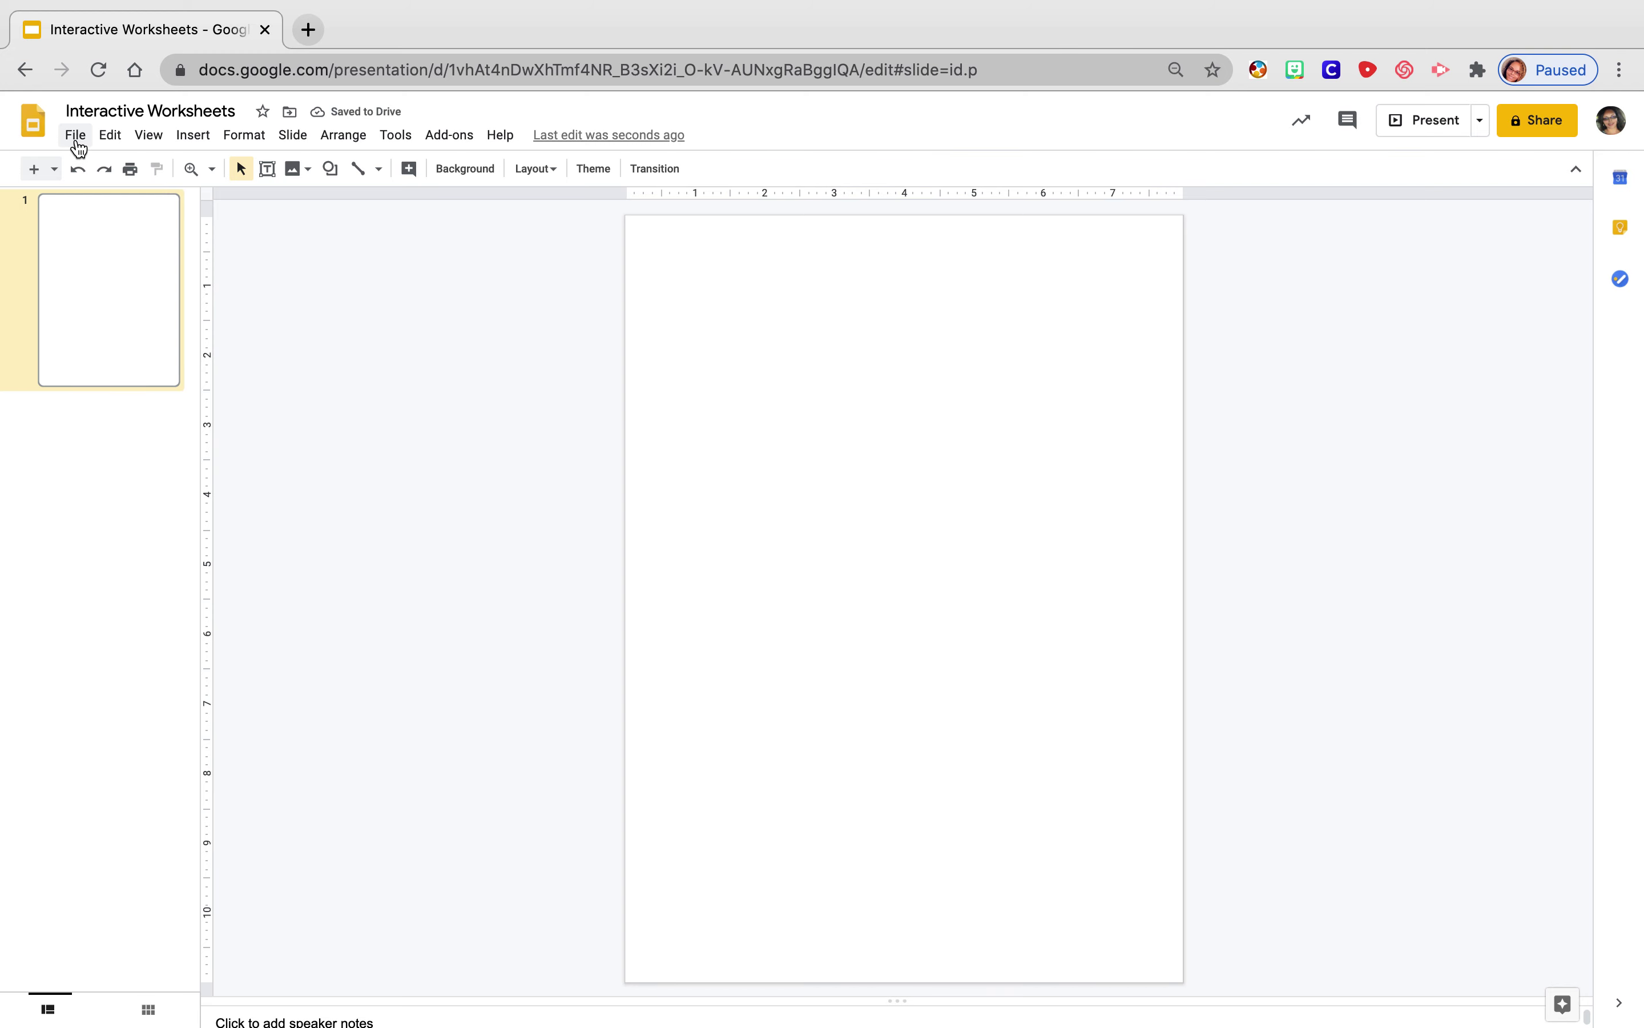
Exit Chrome full screen and open the Kinder Cut & Paste worksheet PDF in Preview.
{"action": "mouse_move", "coordinate": [112, 7]}
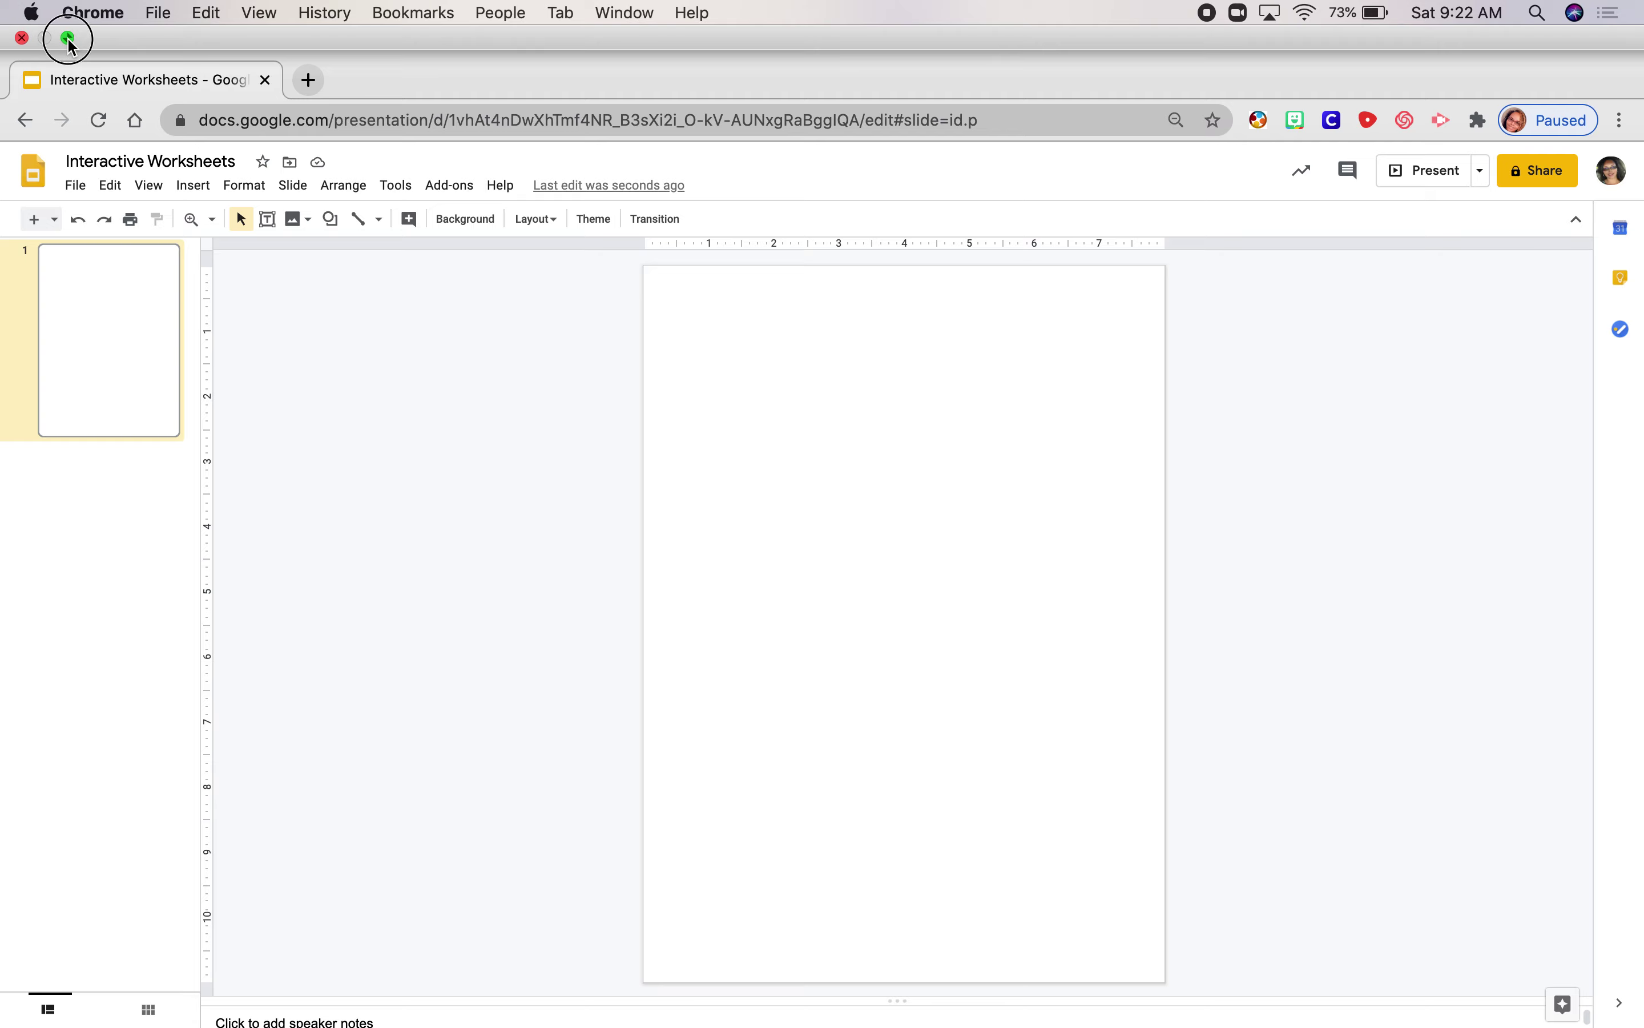
{"action": "left_click", "coordinate": [67, 38]}
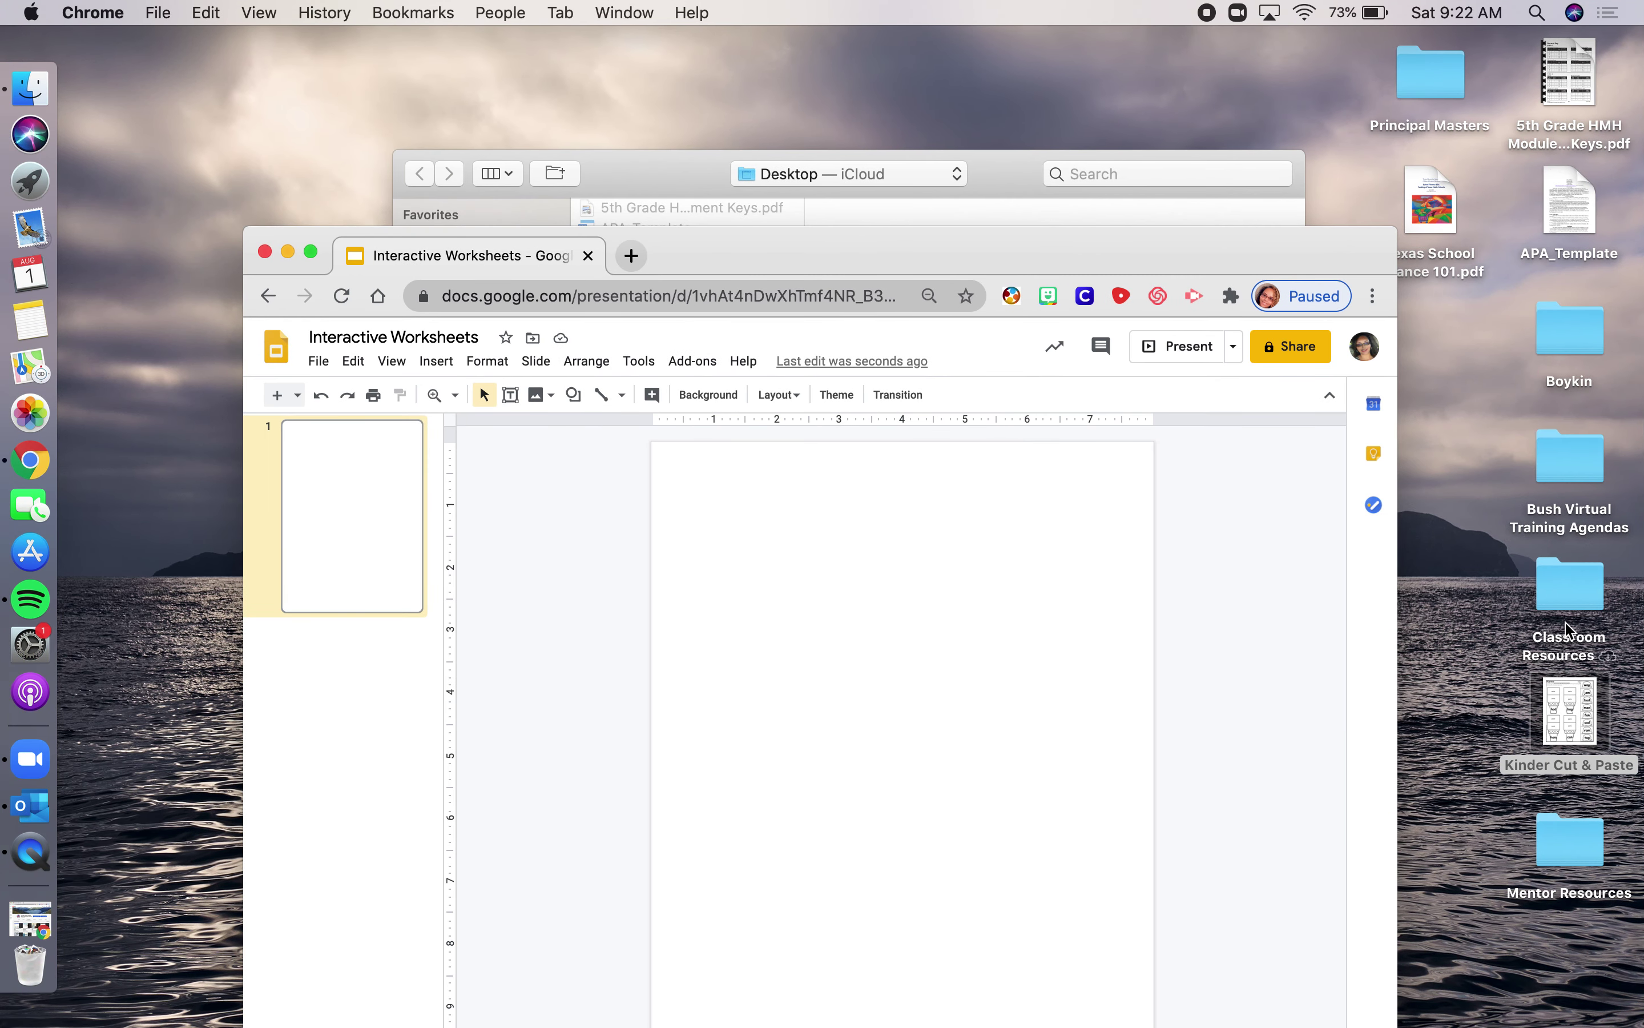
{"action": "left_click_drag", "start_coordinate": [1245, 245], "coordinate": [1235, 74]}
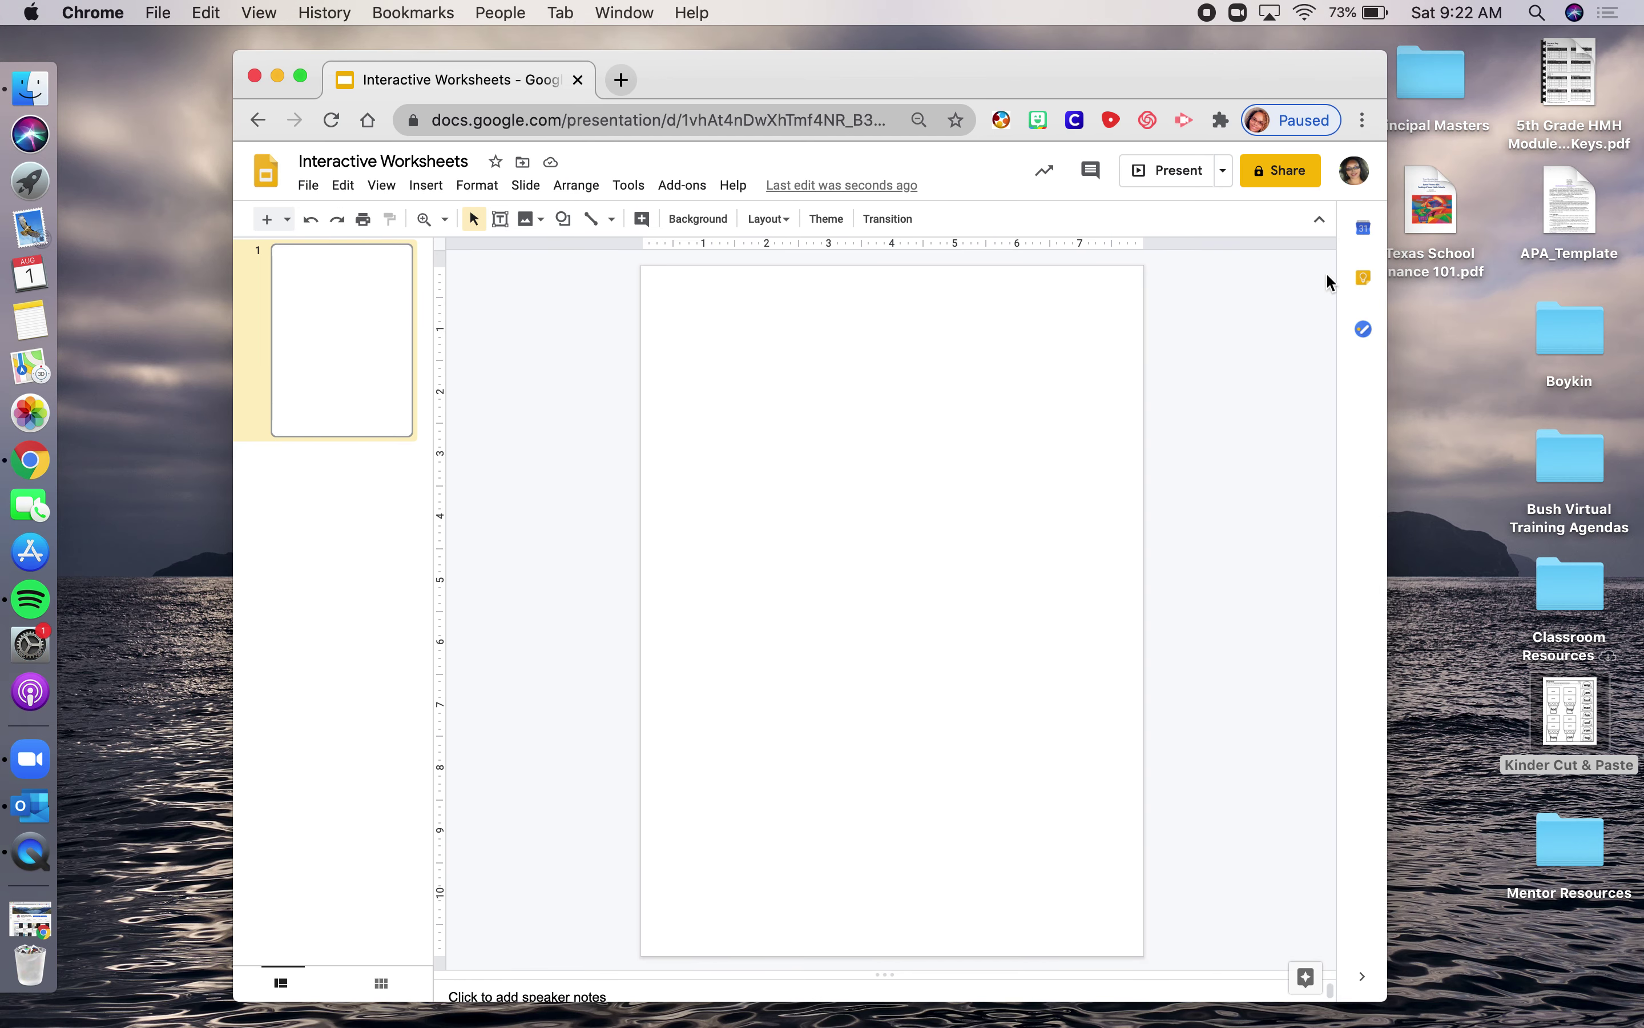
{"action": "double_click", "coordinate": [1572, 706]}
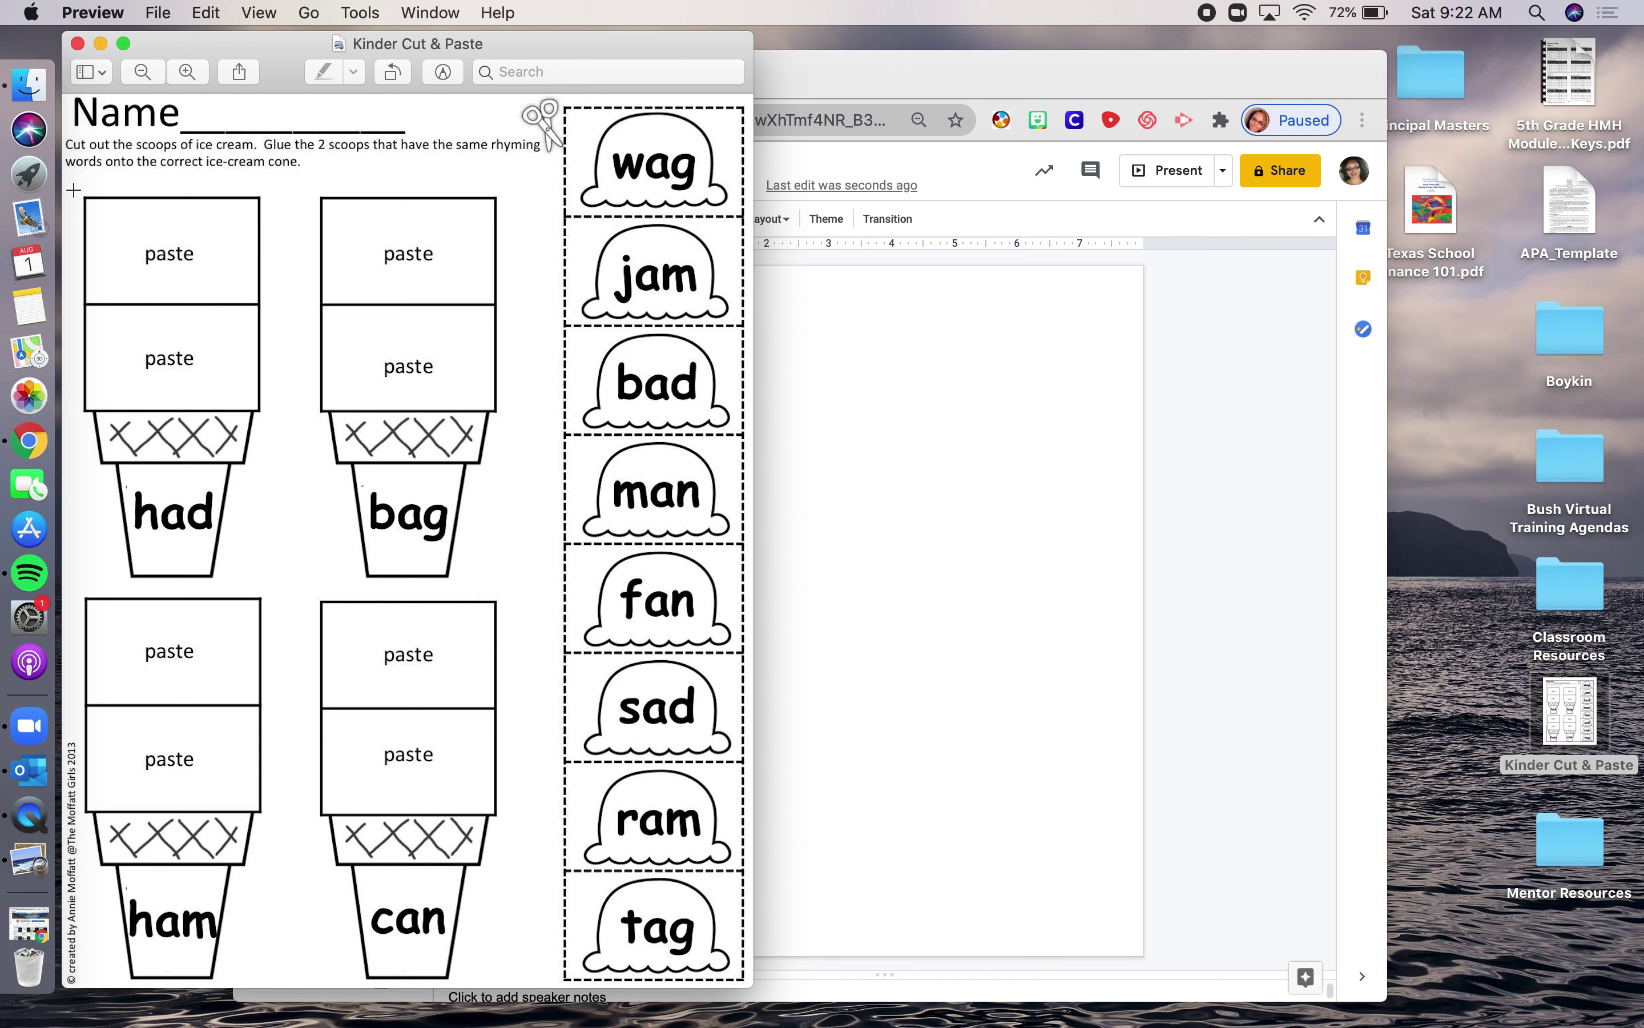
Screenshot the worksheet's instructions and four paste cones with Cmd+Shift+4.
{"action": "key", "text": "super+shift+4"}
{"action": "left_click_drag", "start_coordinate": [64, 135], "coordinate": [542, 984]}
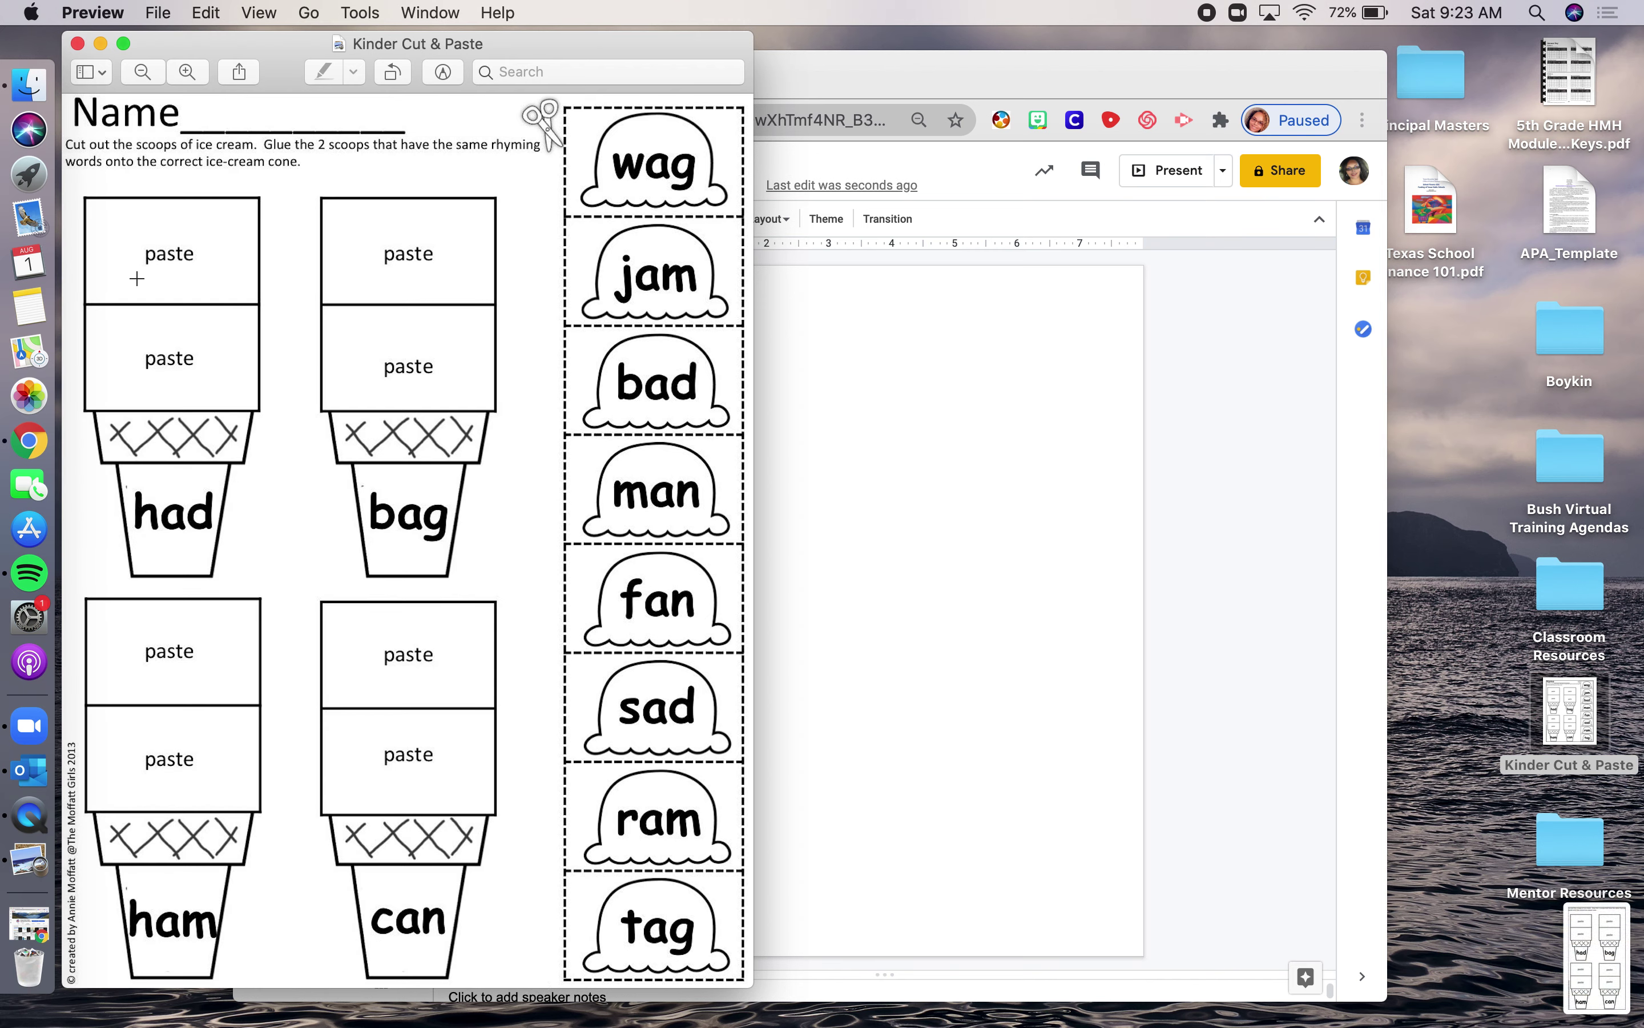
{"action": "left_click", "coordinate": [866, 81]}
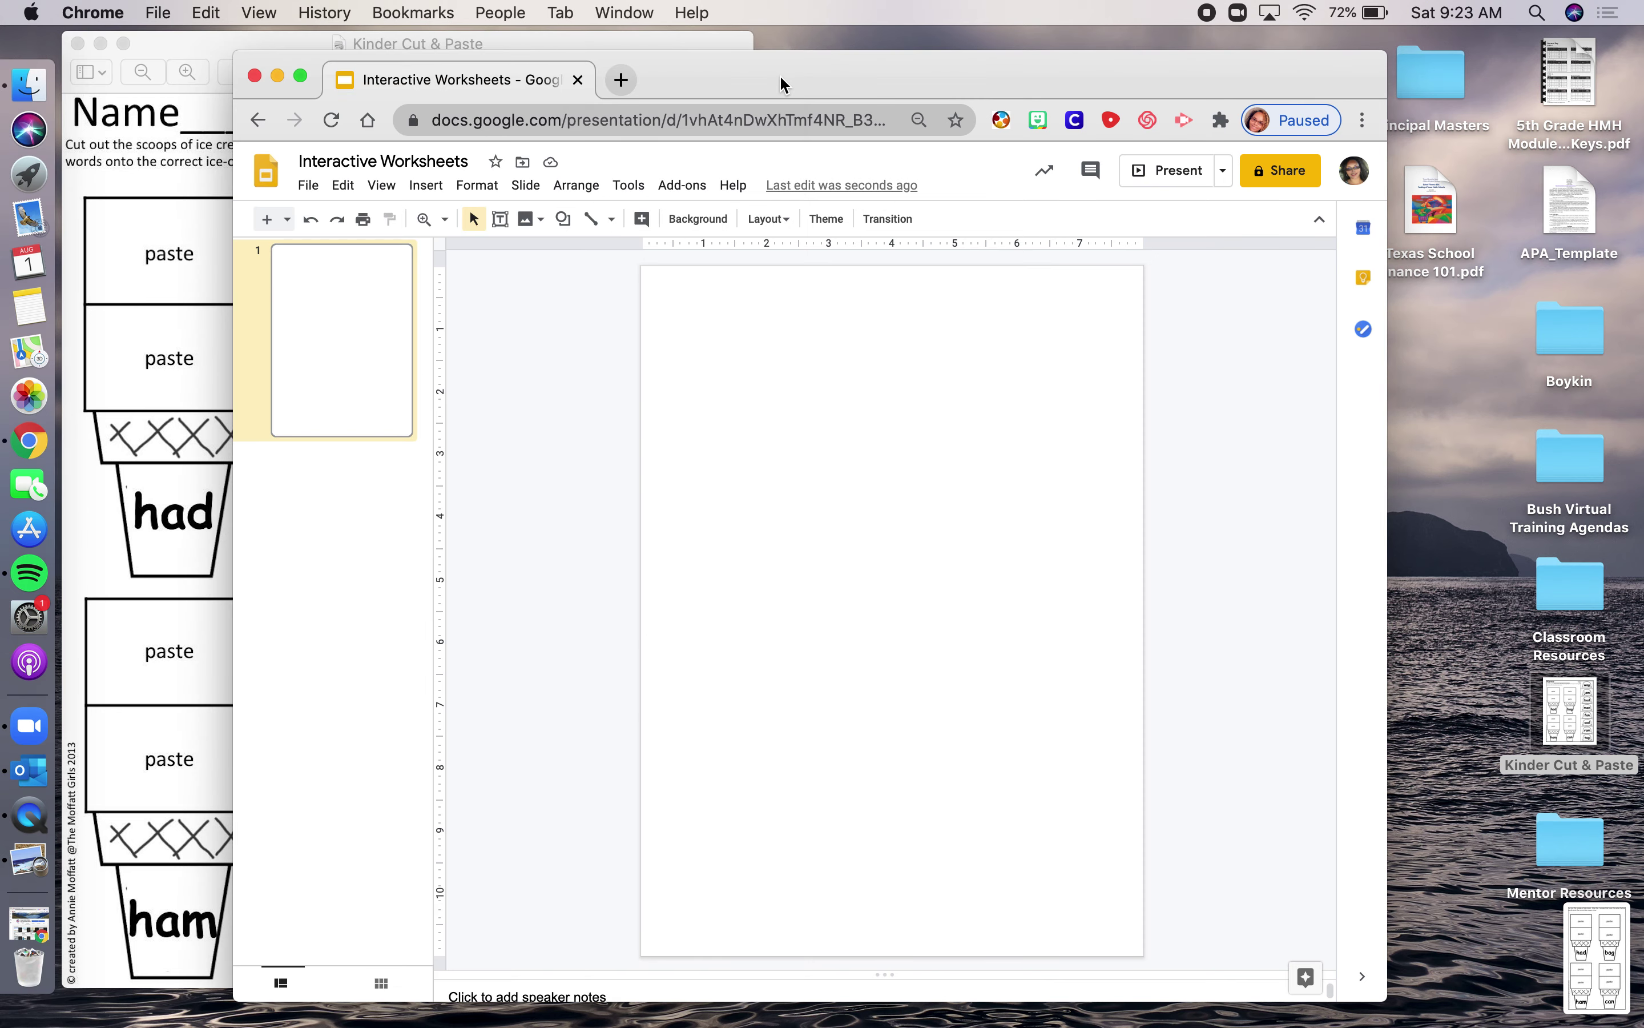
Add a blank second slide, then start choosing a background image for slide 1.
{"action": "left_click_drag", "start_coordinate": [778, 81], "coordinate": [693, 55]}
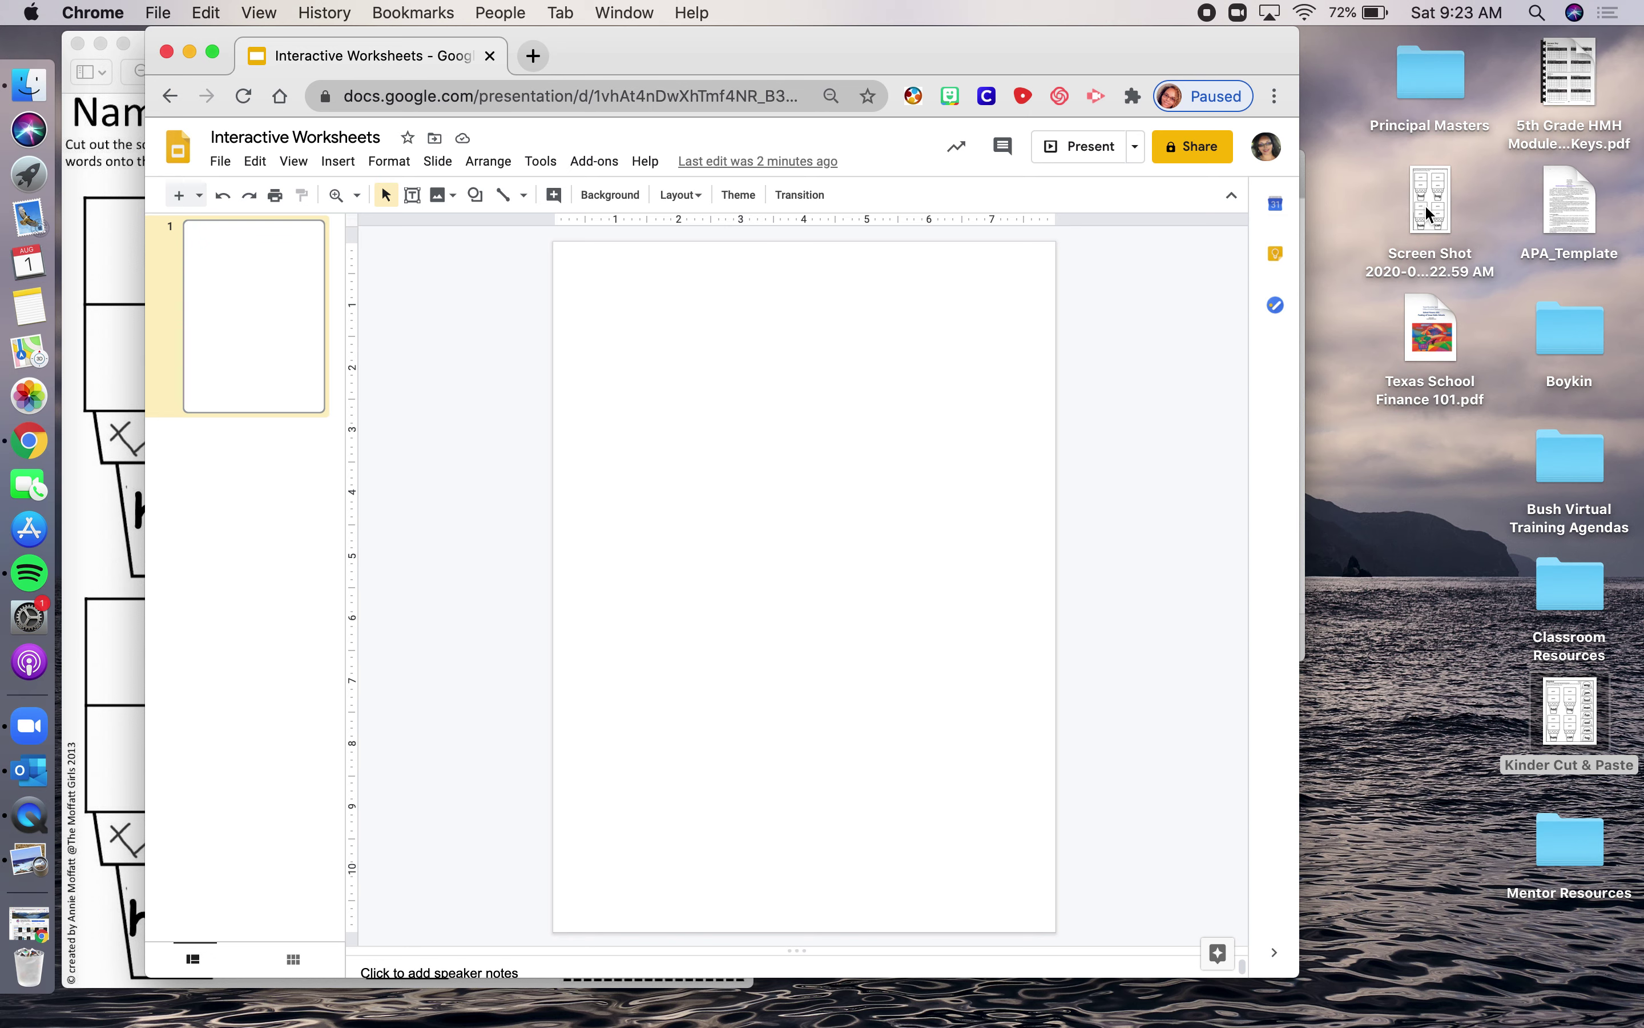
{"action": "key", "text": "ctrl+m"}
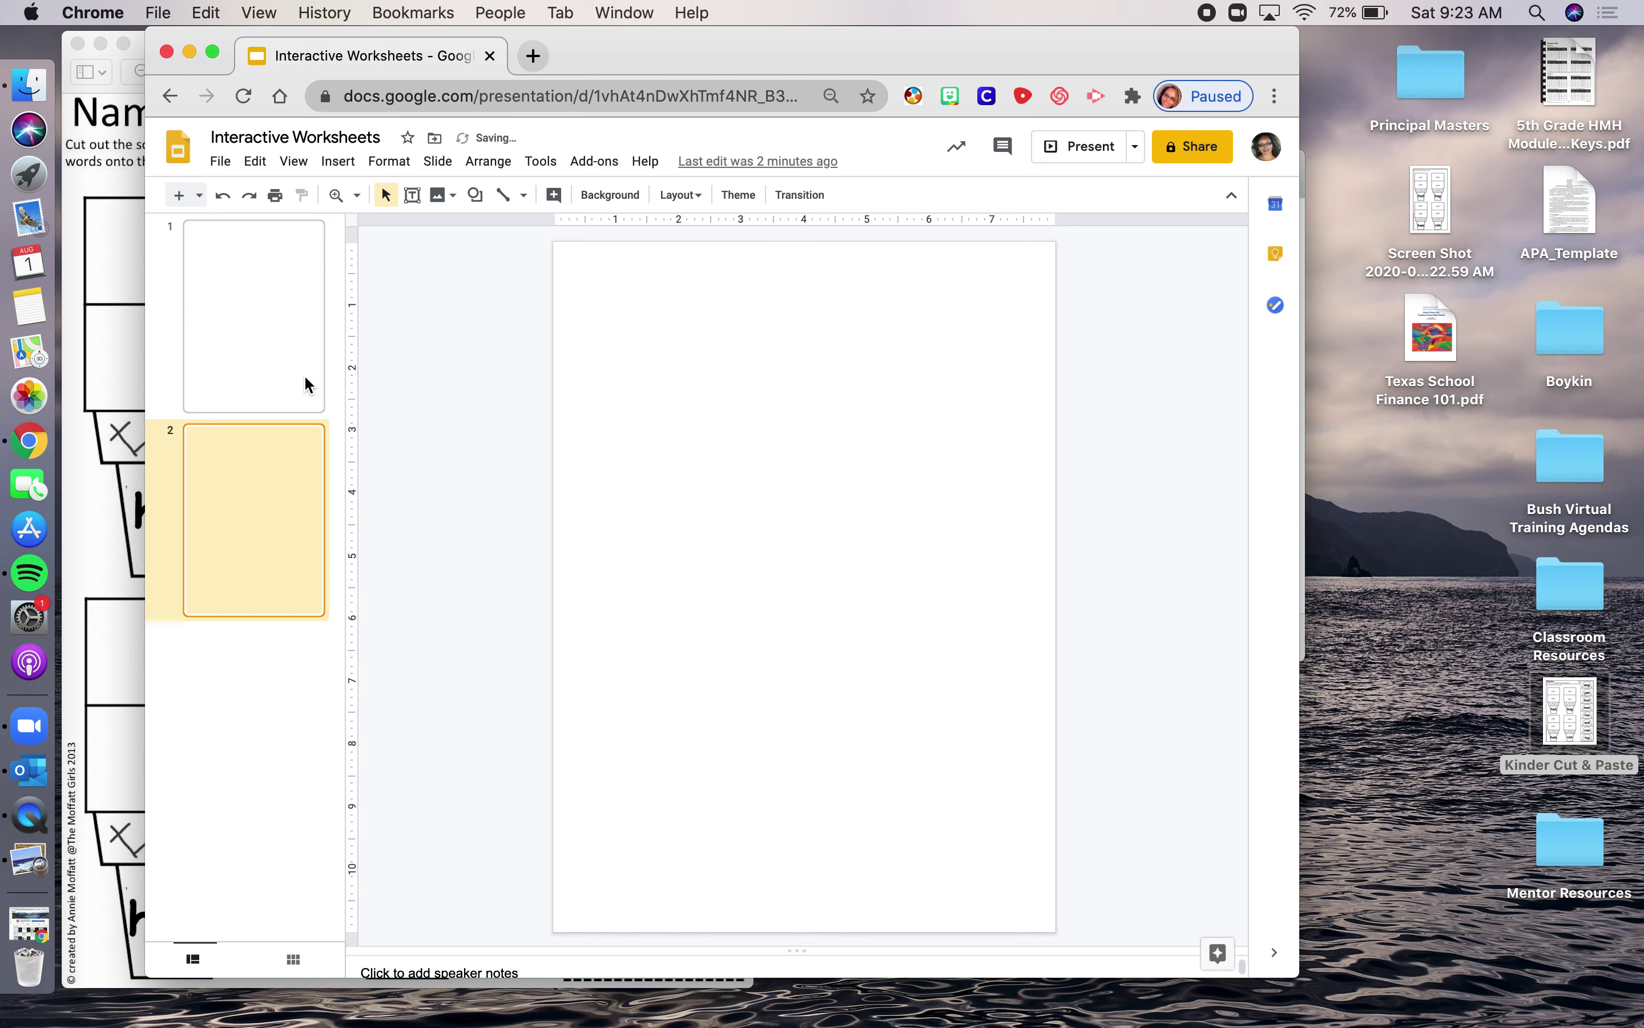
{"action": "left_click", "coordinate": [286, 304]}
{"action": "left_click", "coordinate": [630, 199]}
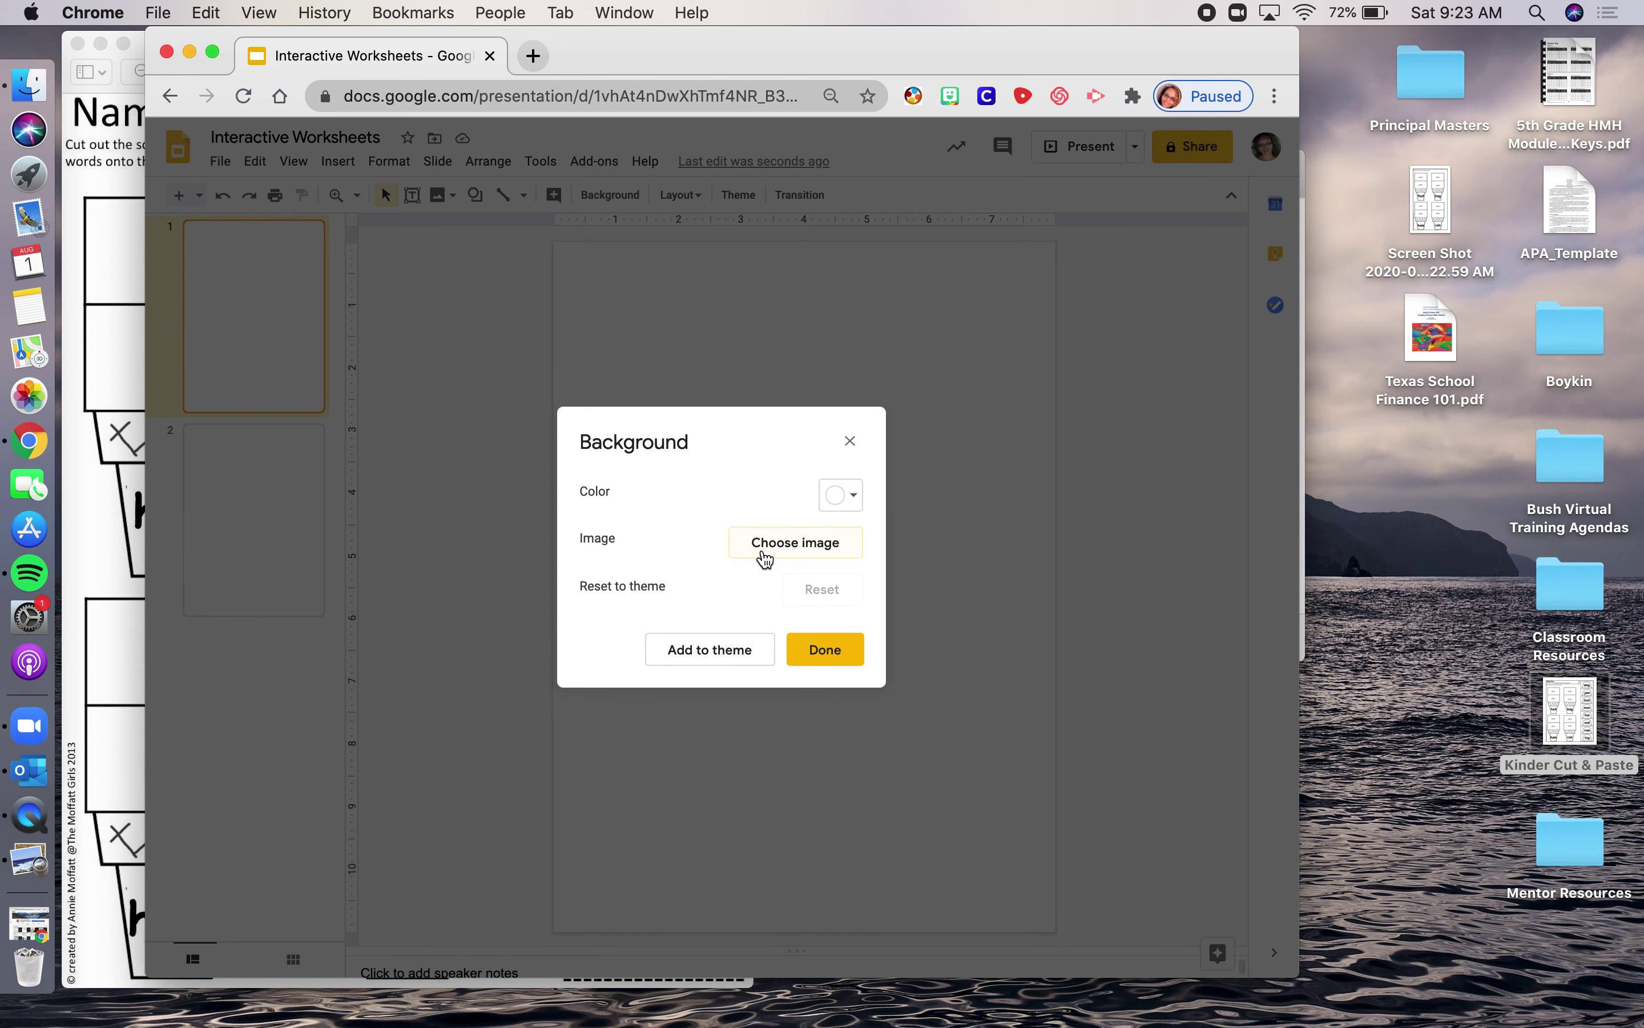
{"action": "left_click", "coordinate": [764, 557]}
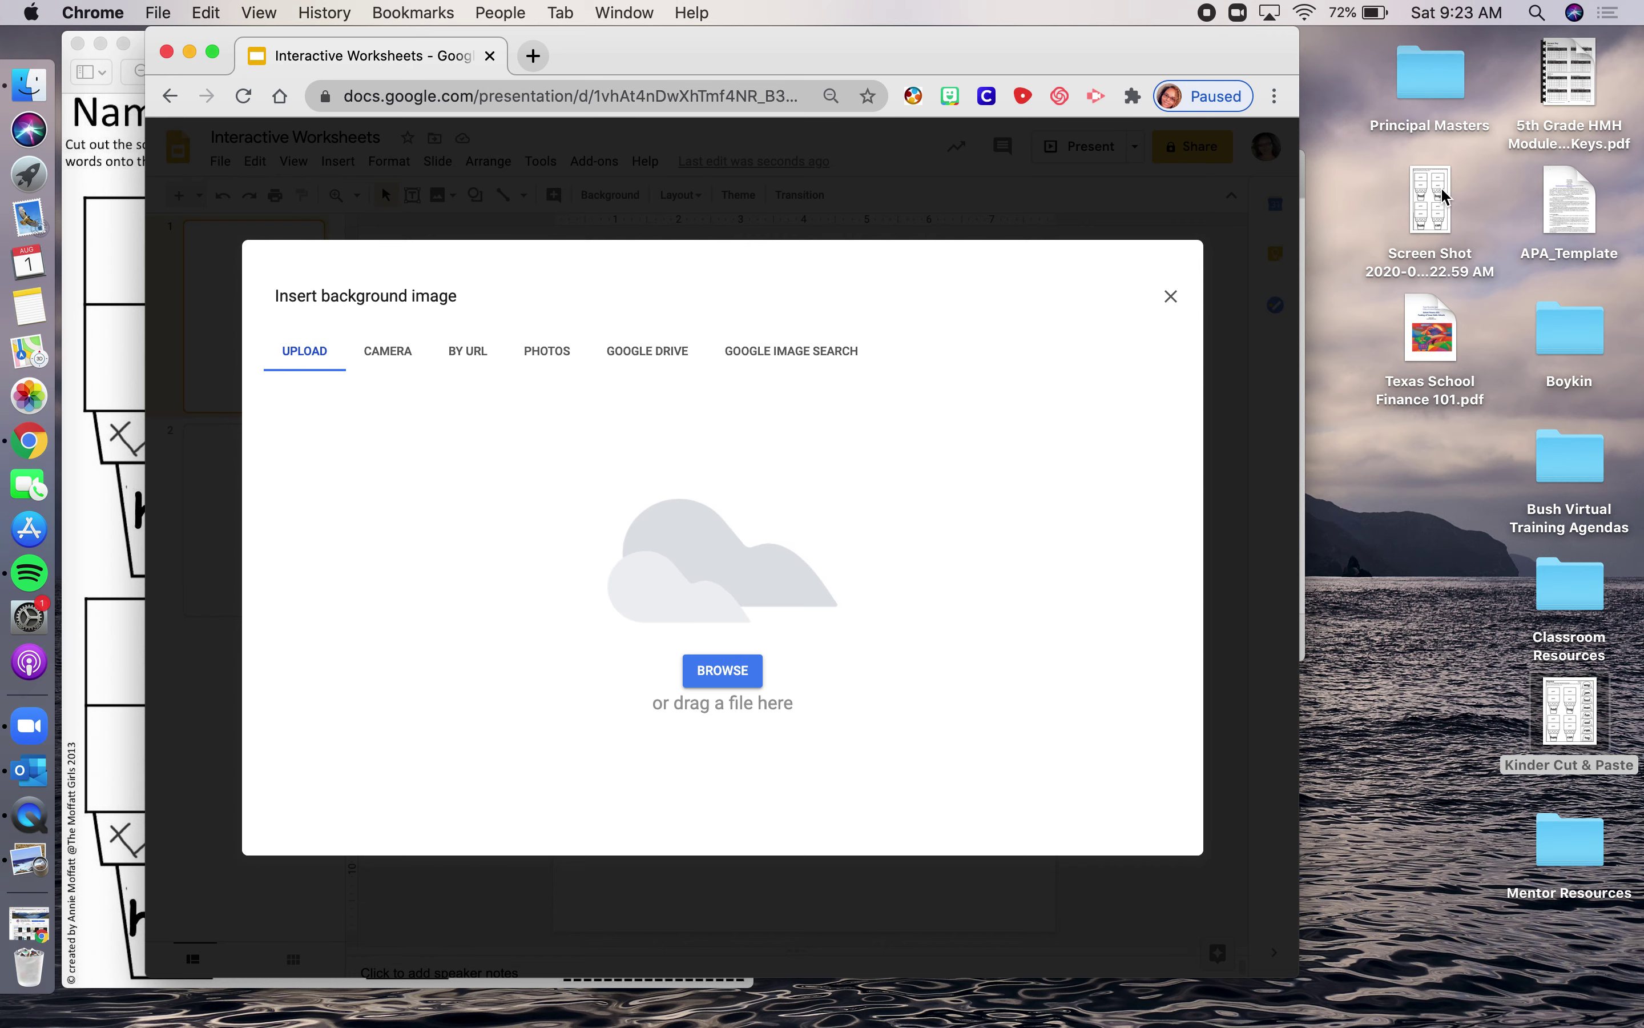
Upload the four-cones screenshot as slide 1's background image and confirm.
{"action": "left_click_drag", "start_coordinate": [1445, 204], "coordinate": [714, 637]}
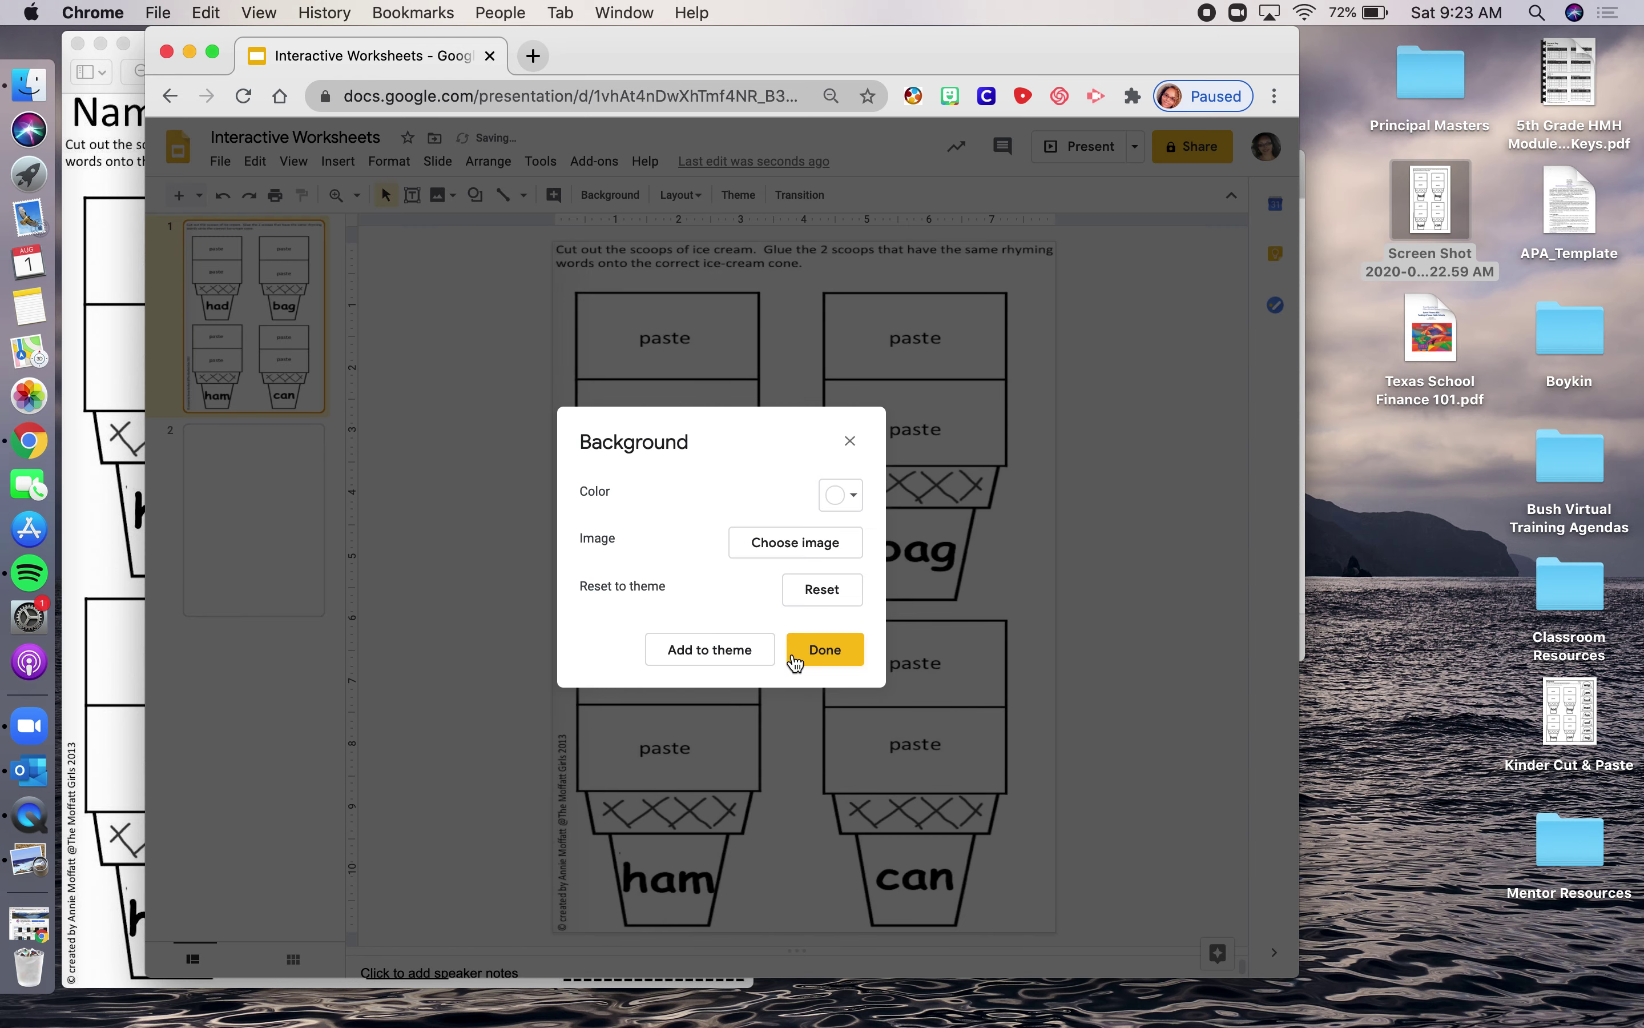
{"action": "left_click", "coordinate": [825, 649]}
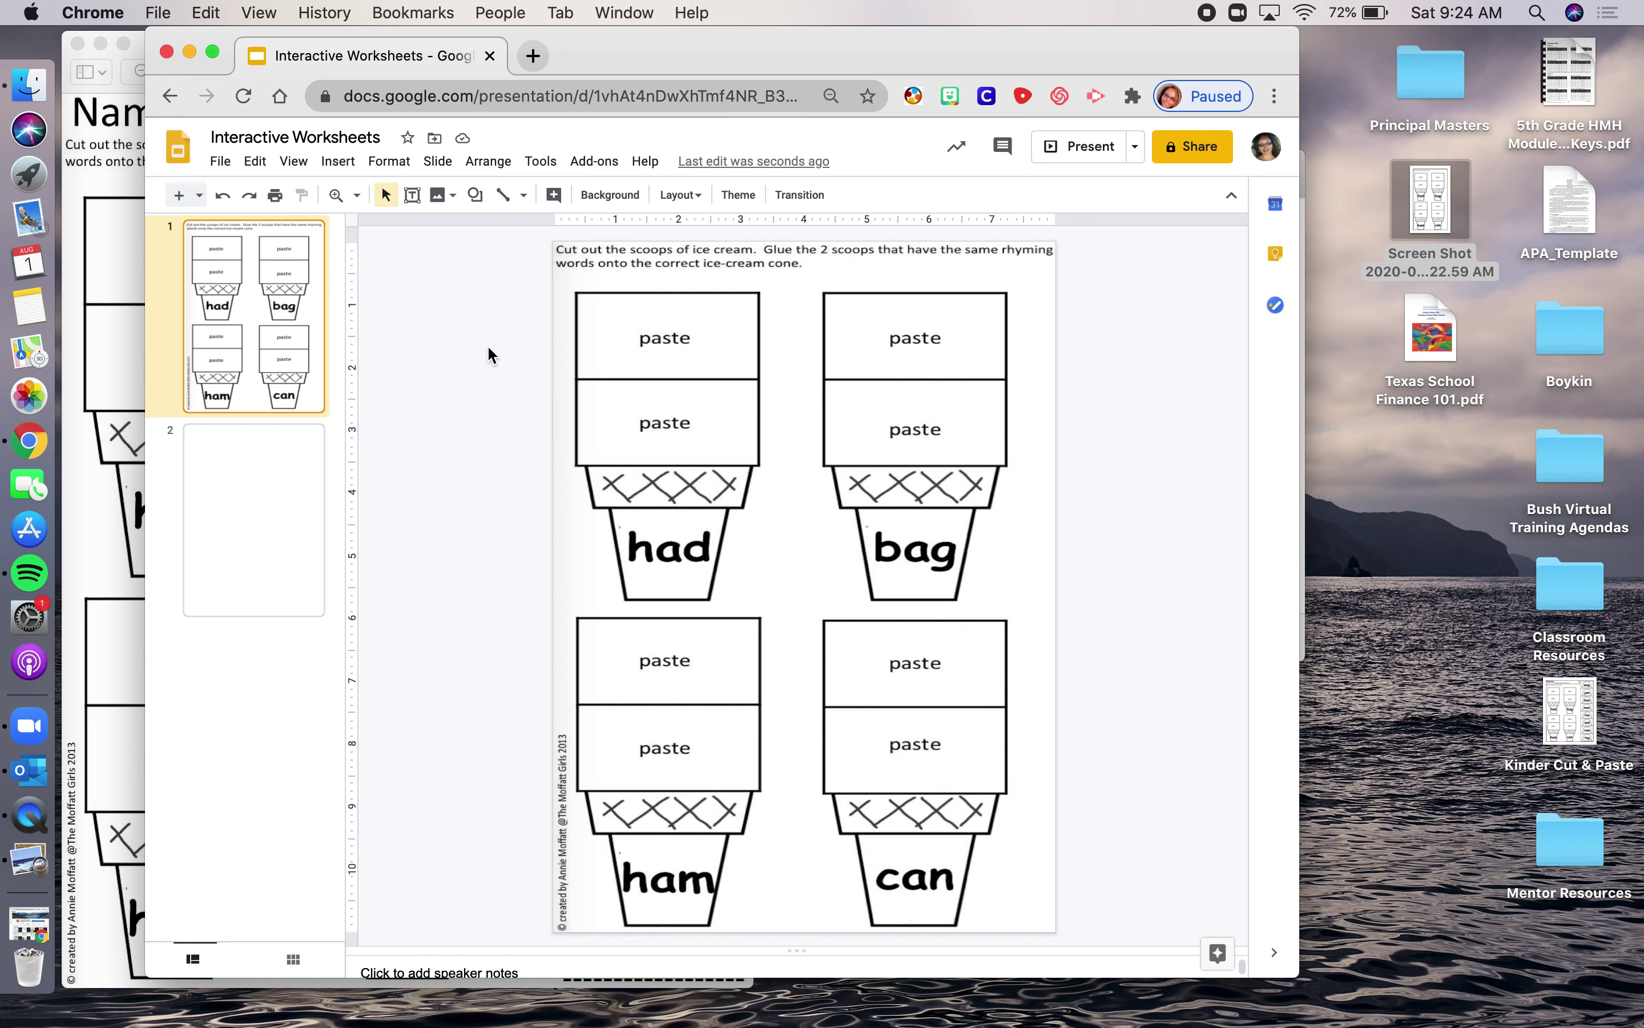
{"action": "left_click", "coordinate": [92, 514]}
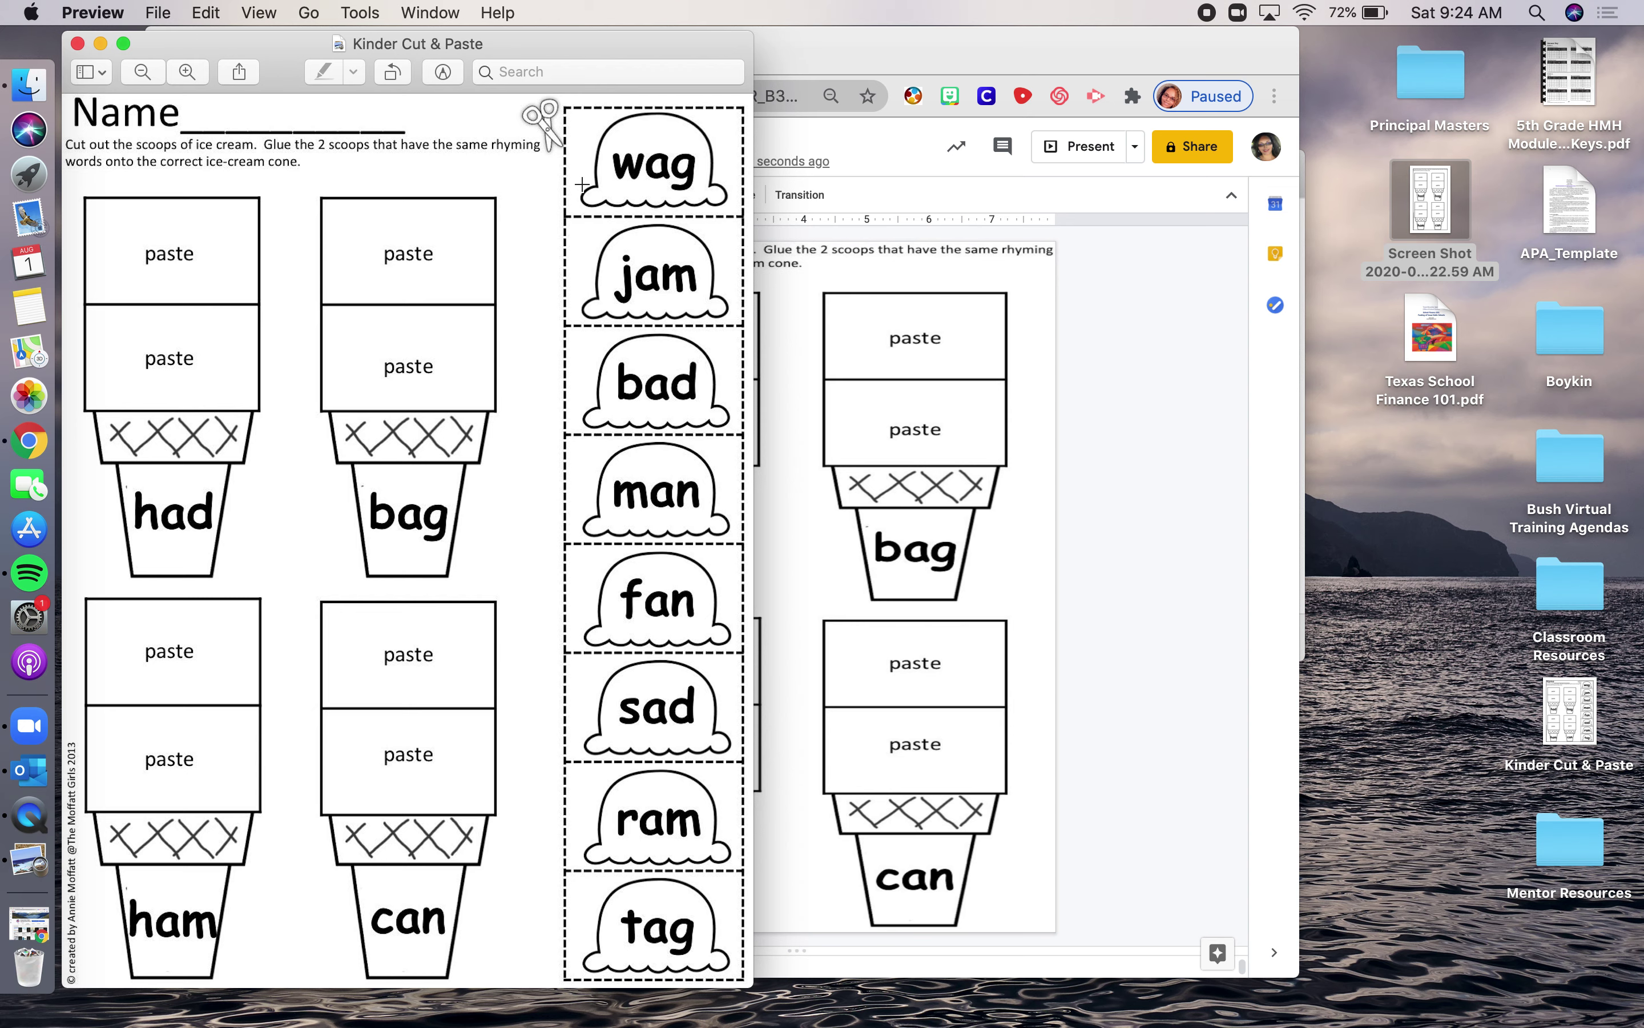
Capture a screenshot of just the 'wag' ice-cream scoop from the worksheet.
{"action": "key", "text": "super+shift+4"}
{"action": "left_click", "coordinate": [564, 107]}
{"action": "left_click_drag", "start_coordinate": [563, 108], "coordinate": [746, 216]}
{"action": "left_click", "coordinate": [763, 43]}
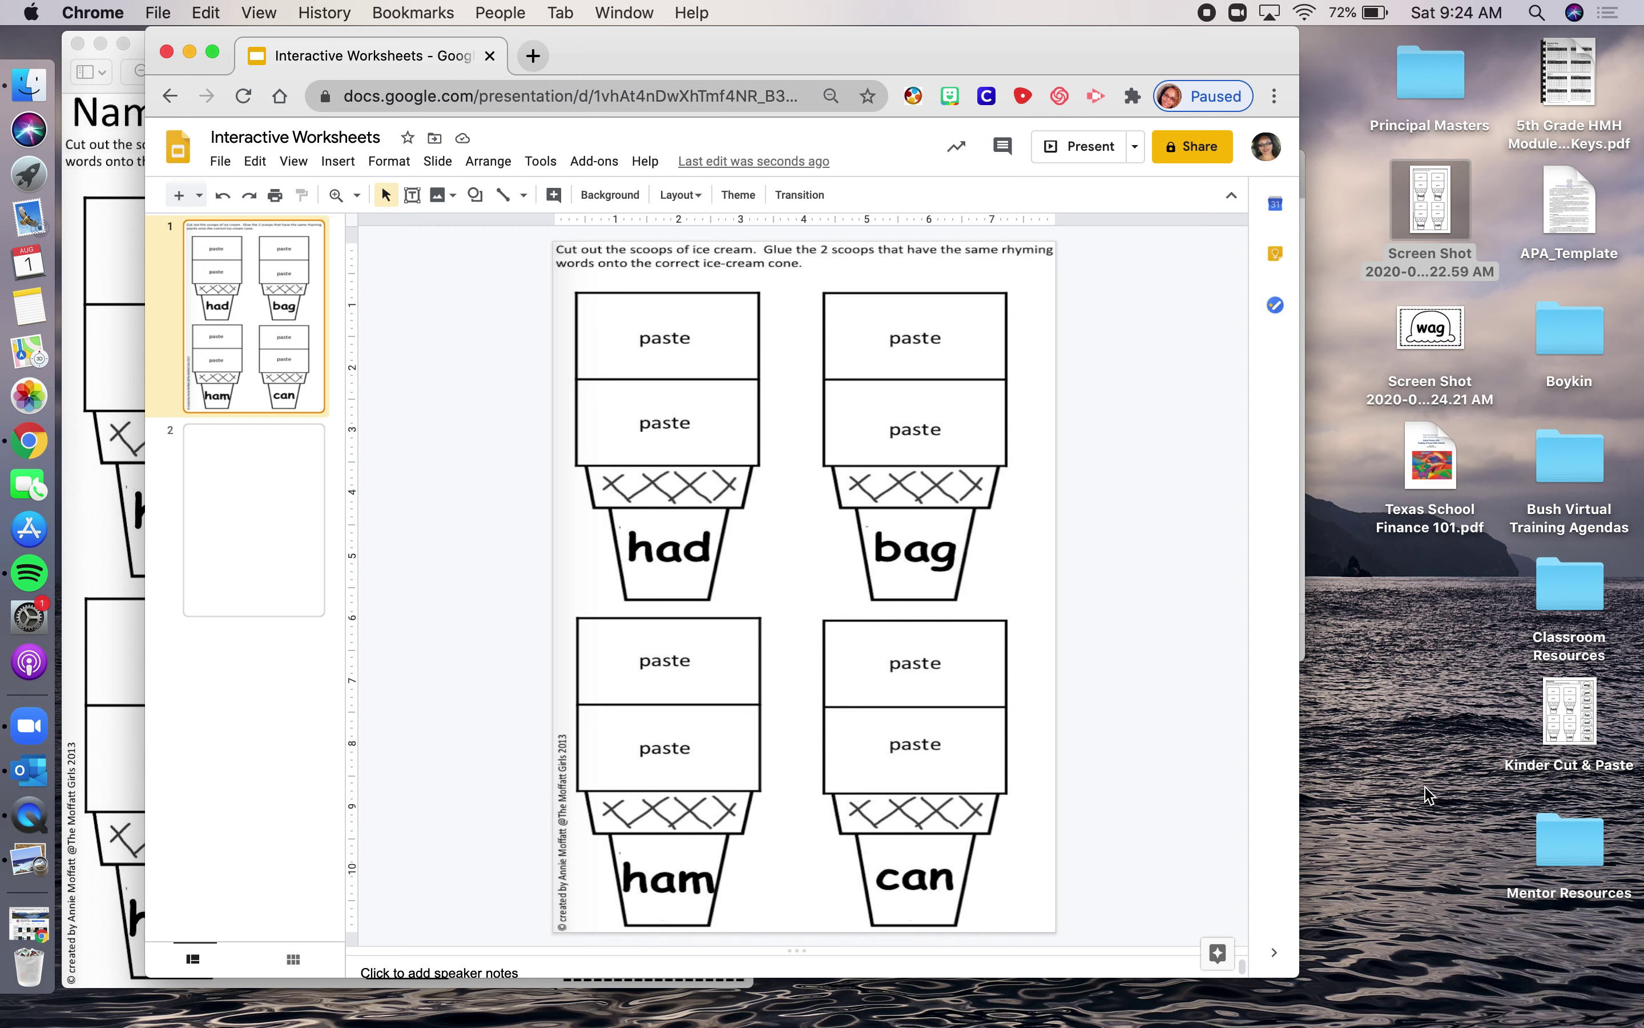
Drop the wag scoop screenshot onto slide 1, shrink it, and park it beside the page.
{"action": "left_click_drag", "start_coordinate": [1426, 329], "coordinate": [383, 494]}
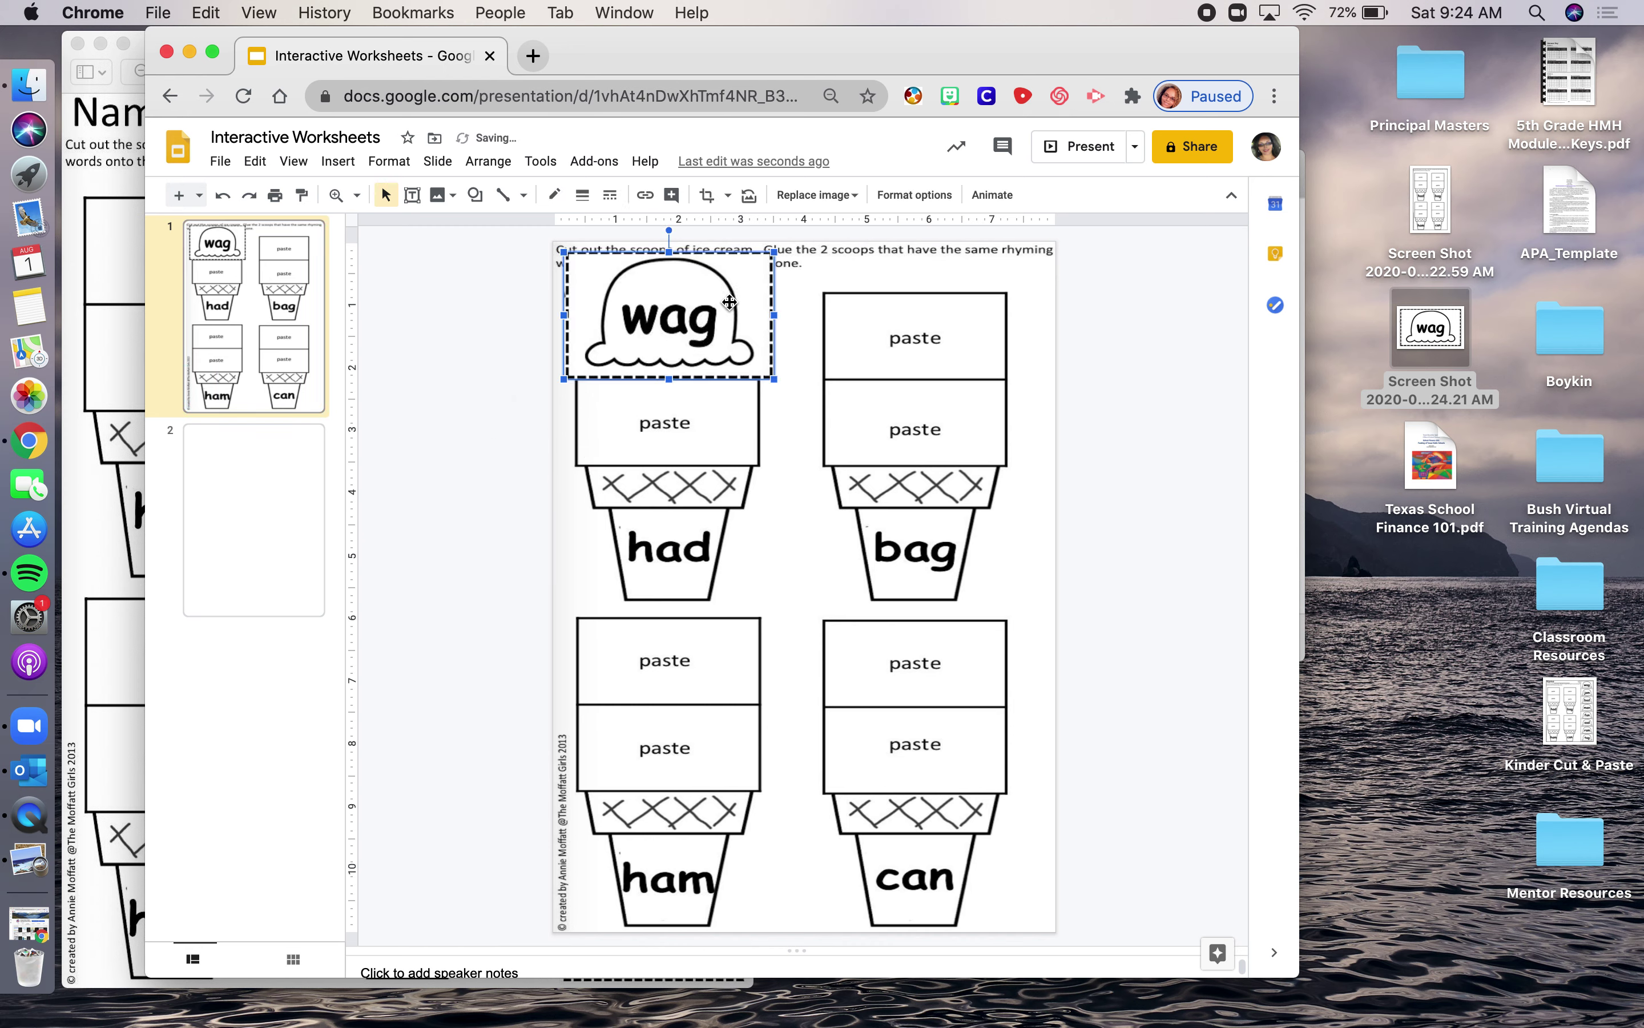
{"action": "left_click_drag", "start_coordinate": [729, 302], "coordinate": [524, 342]}
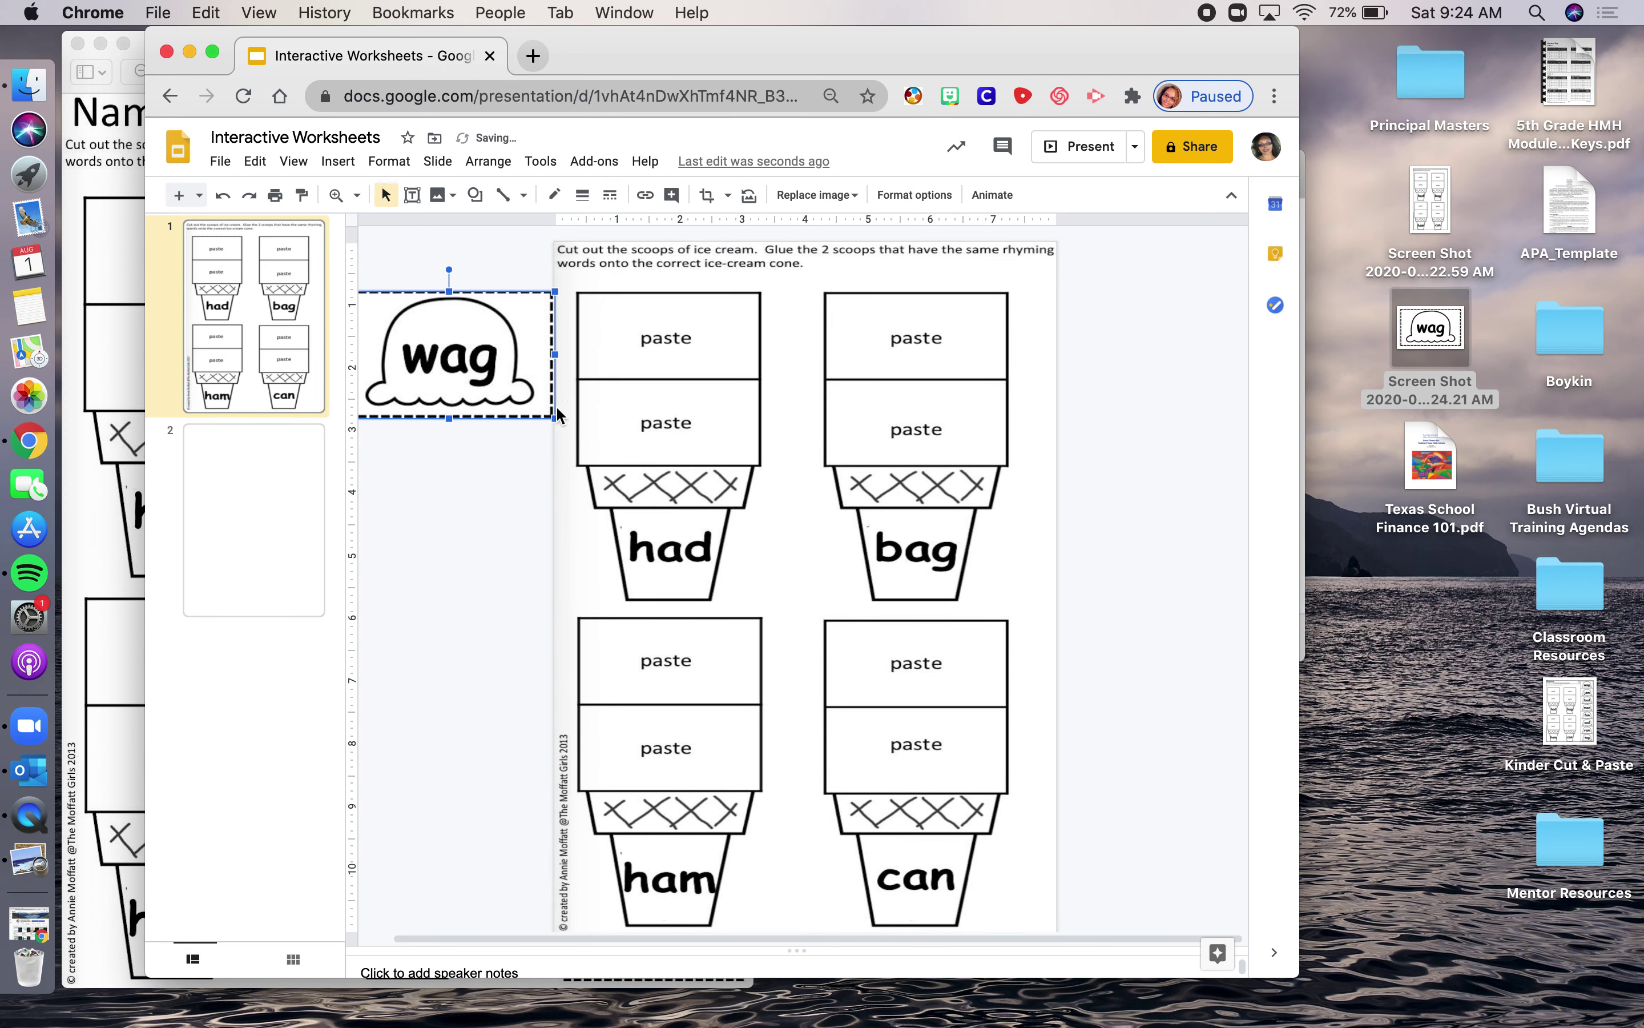
{"action": "left_click_drag", "start_coordinate": [555, 416], "coordinate": [504, 350]}
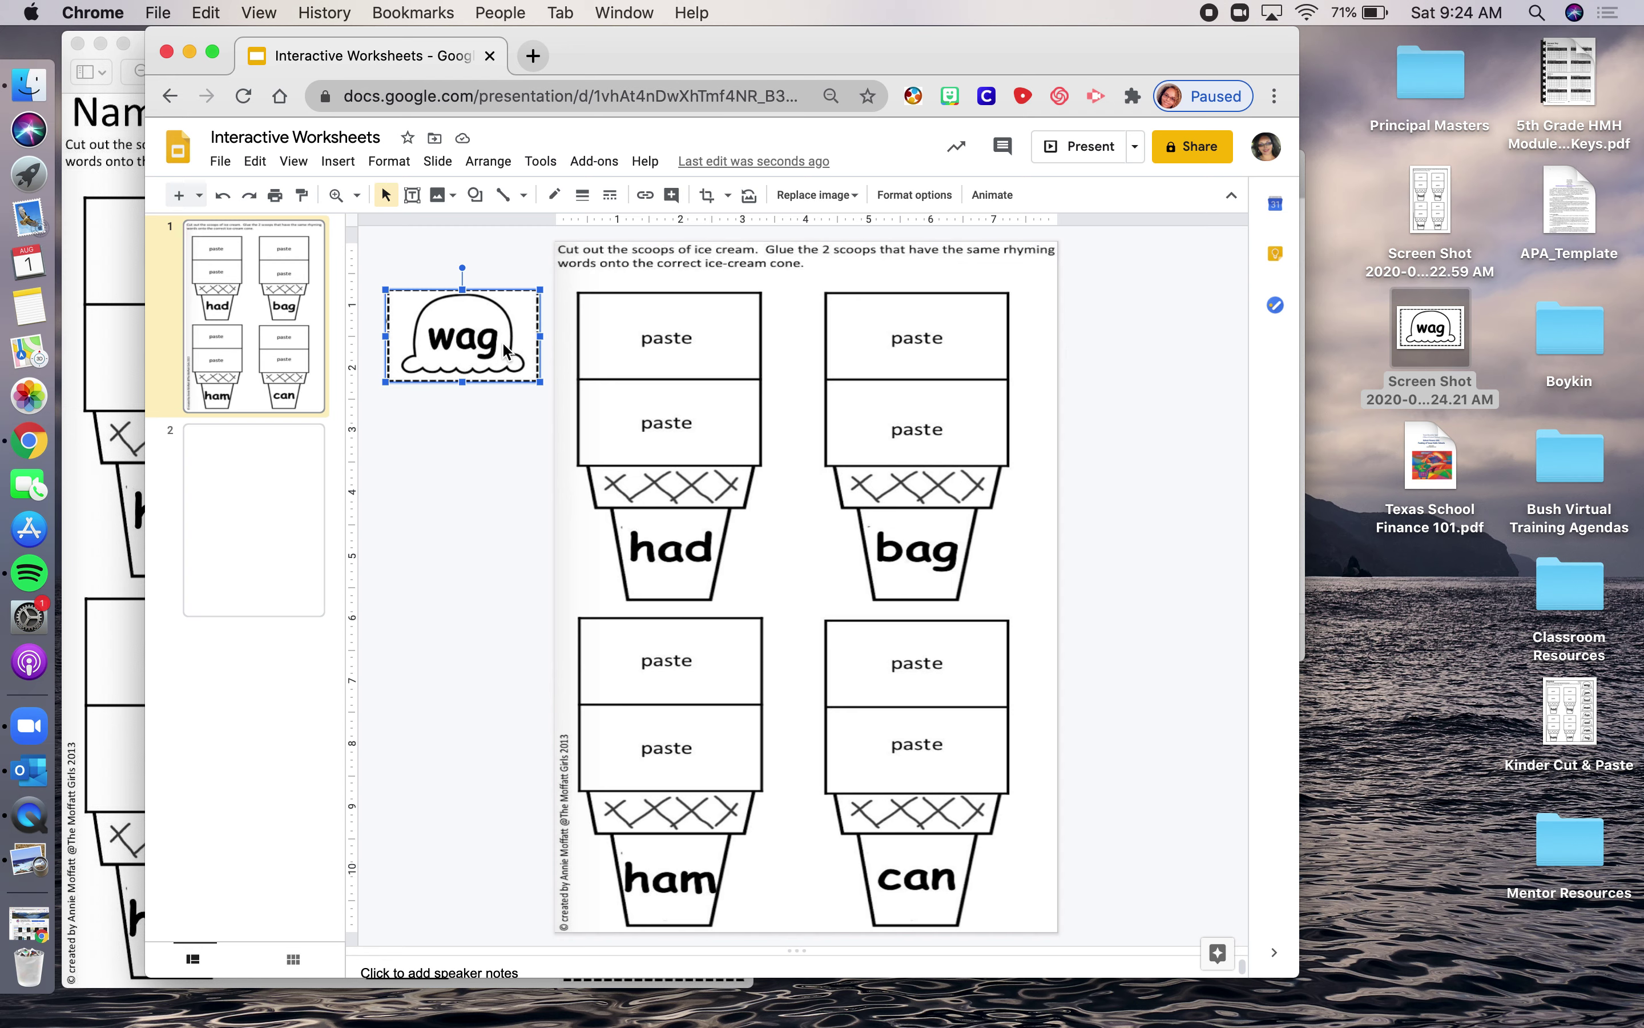
{"action": "mouse_move", "coordinate": [504, 350]}
{"action": "left_mouse_down"}
{"action": "mouse_move", "coordinate": [484, 346]}
{"action": "mouse_move", "coordinate": [621, 327]}
{"action": "mouse_move", "coordinate": [947, 348]}
{"action": "mouse_move", "coordinate": [782, 305]}
{"action": "mouse_move", "coordinate": [455, 330]}
{"action": "mouse_move", "coordinate": [494, 346]}
{"action": "left_mouse_up"}
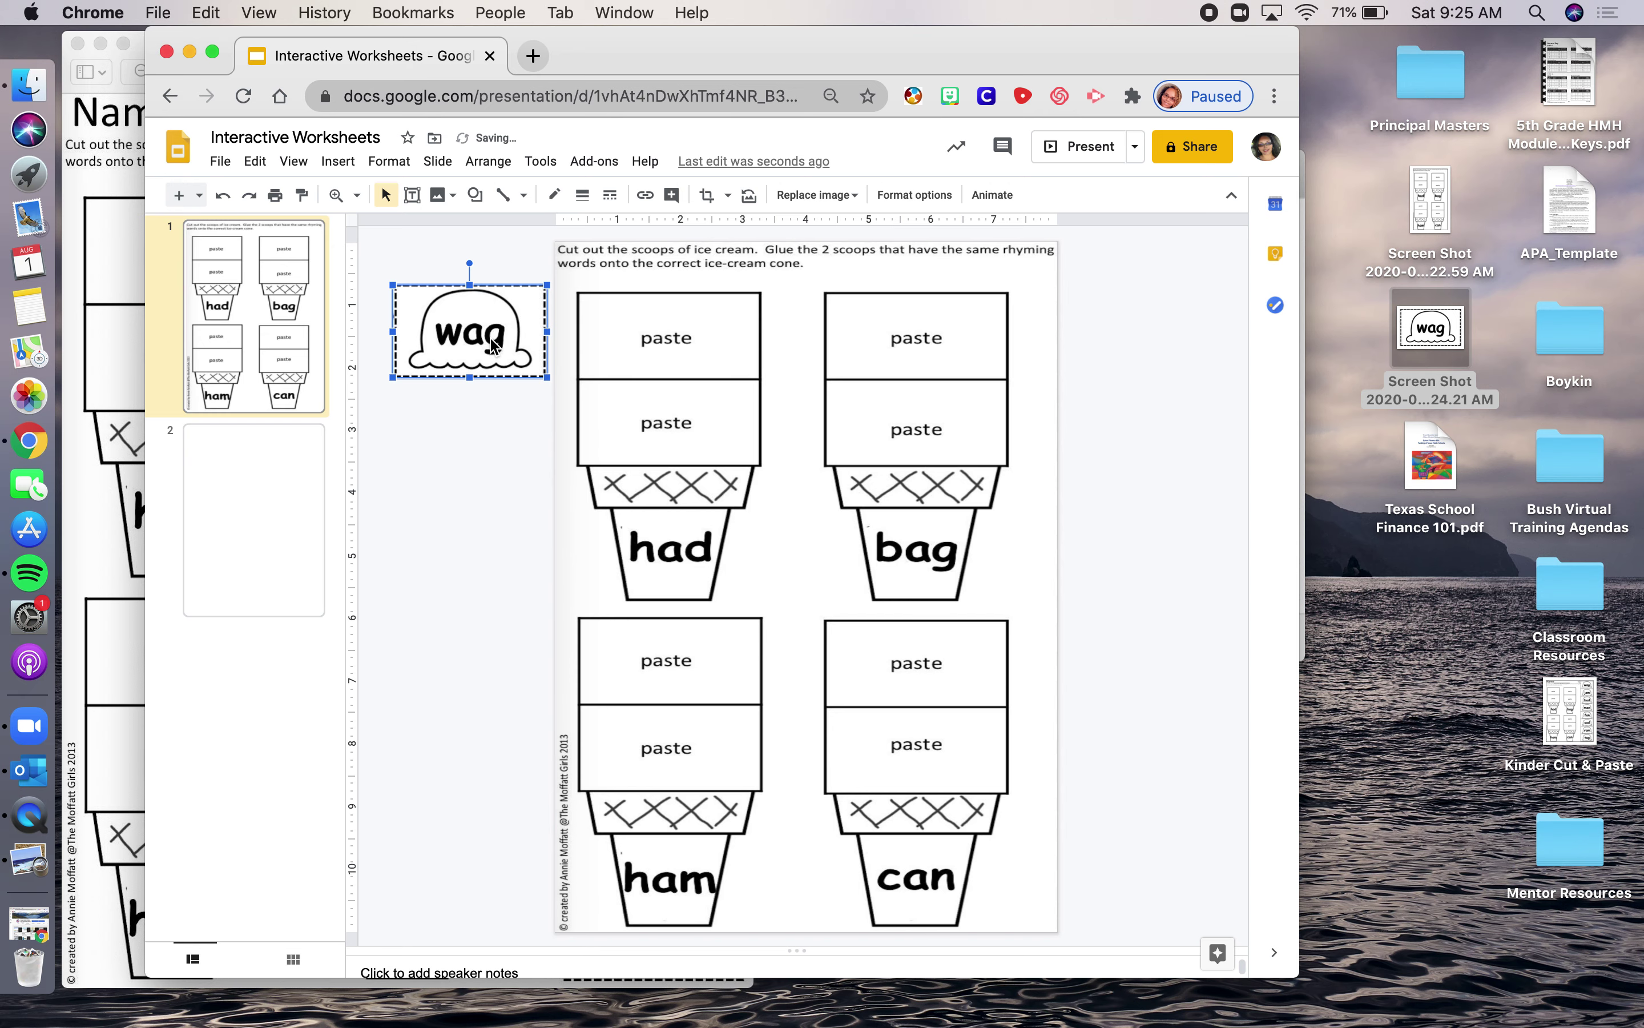
{"action": "left_click", "coordinate": [267, 531]}
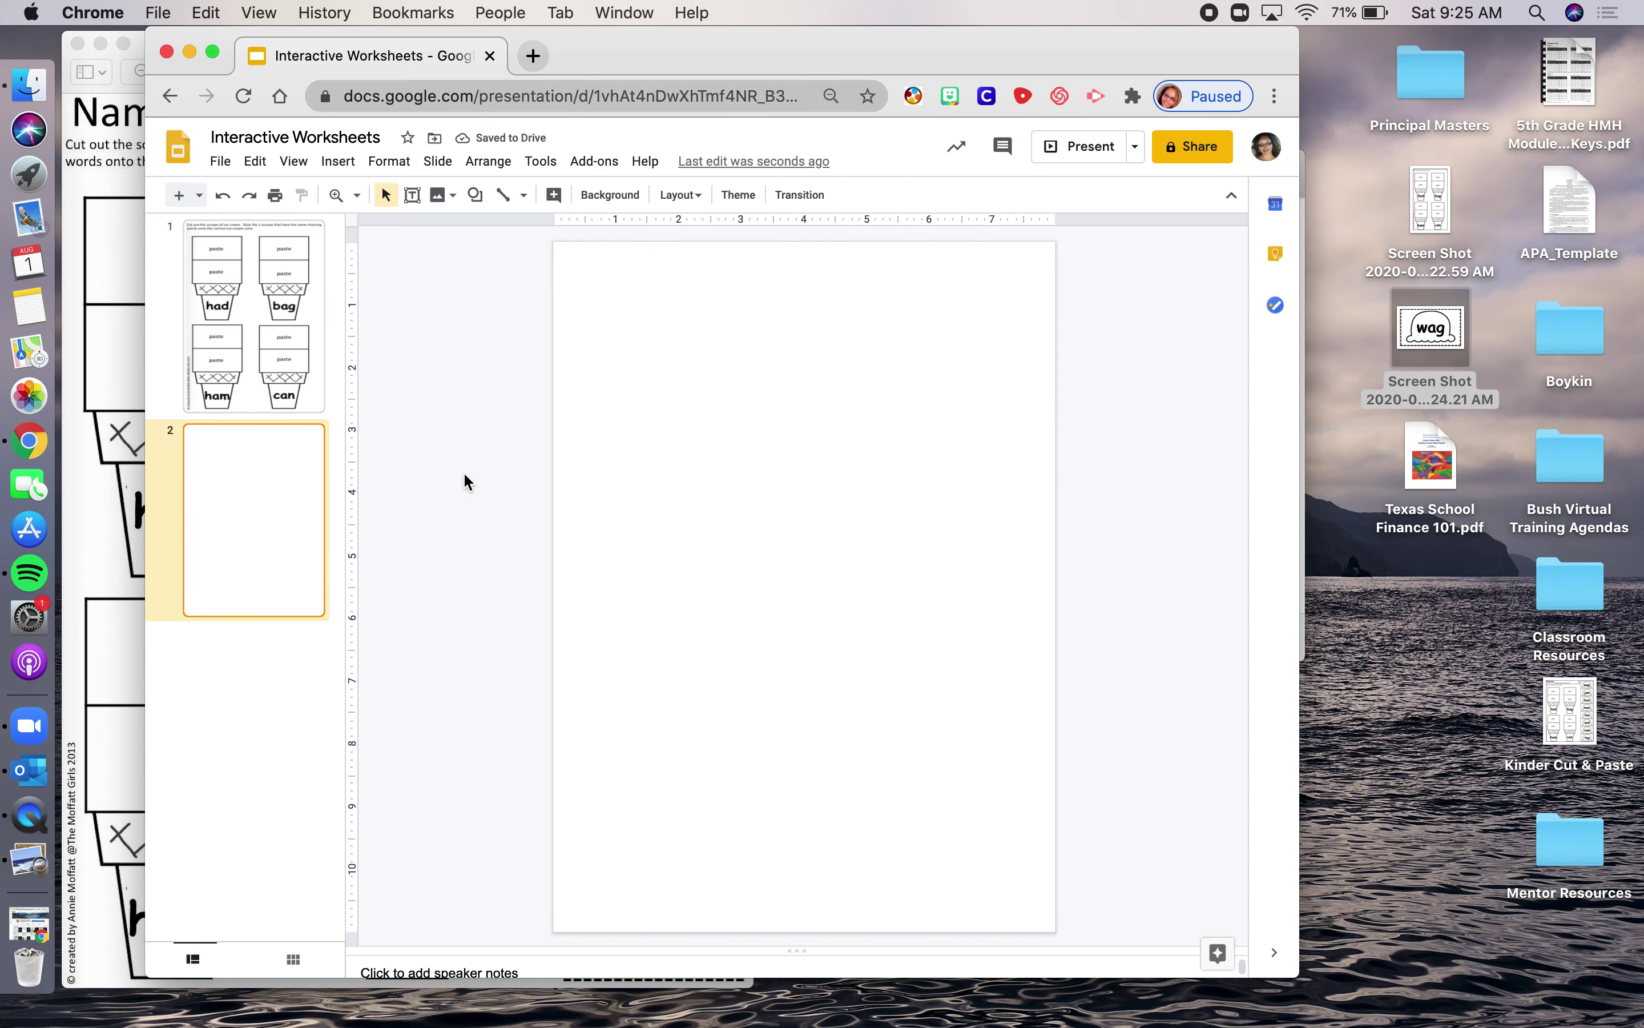
Place the four-cones worksheet screenshot on slide 2, stretched taller and slightly narrowed.
{"action": "left_click", "coordinate": [1430, 195]}
{"action": "left_click_drag", "start_coordinate": [1431, 195], "coordinate": [727, 471]}
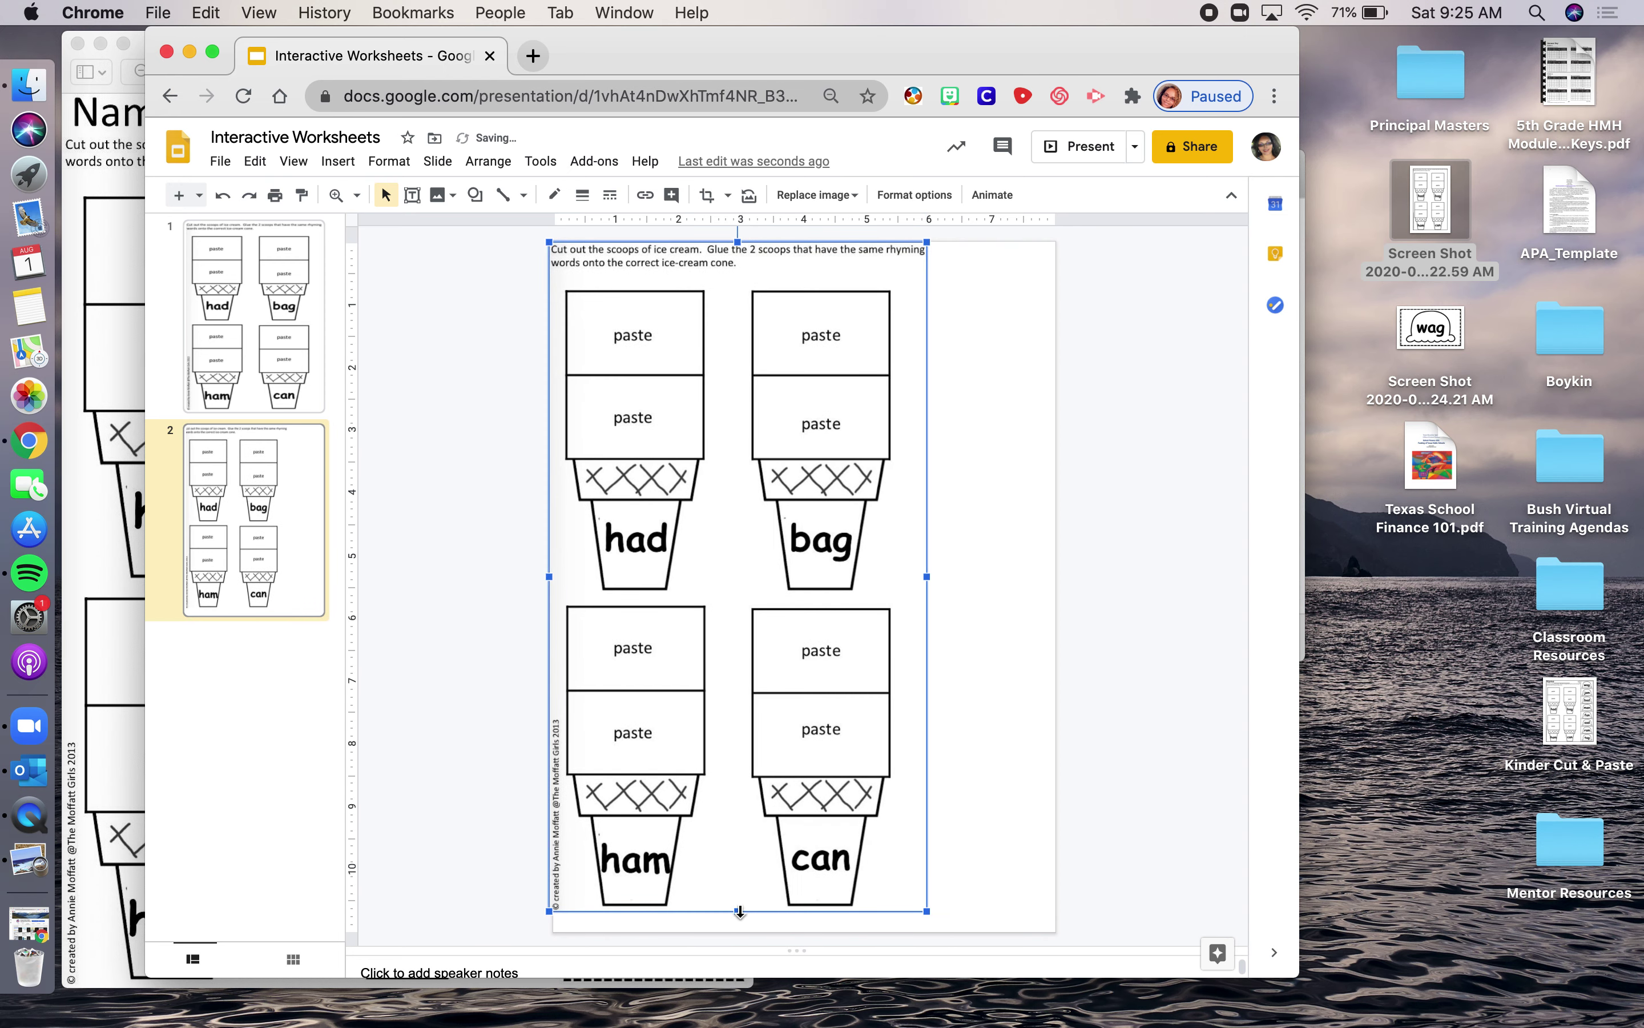
{"action": "left_click_drag", "start_coordinate": [739, 911], "coordinate": [727, 871]}
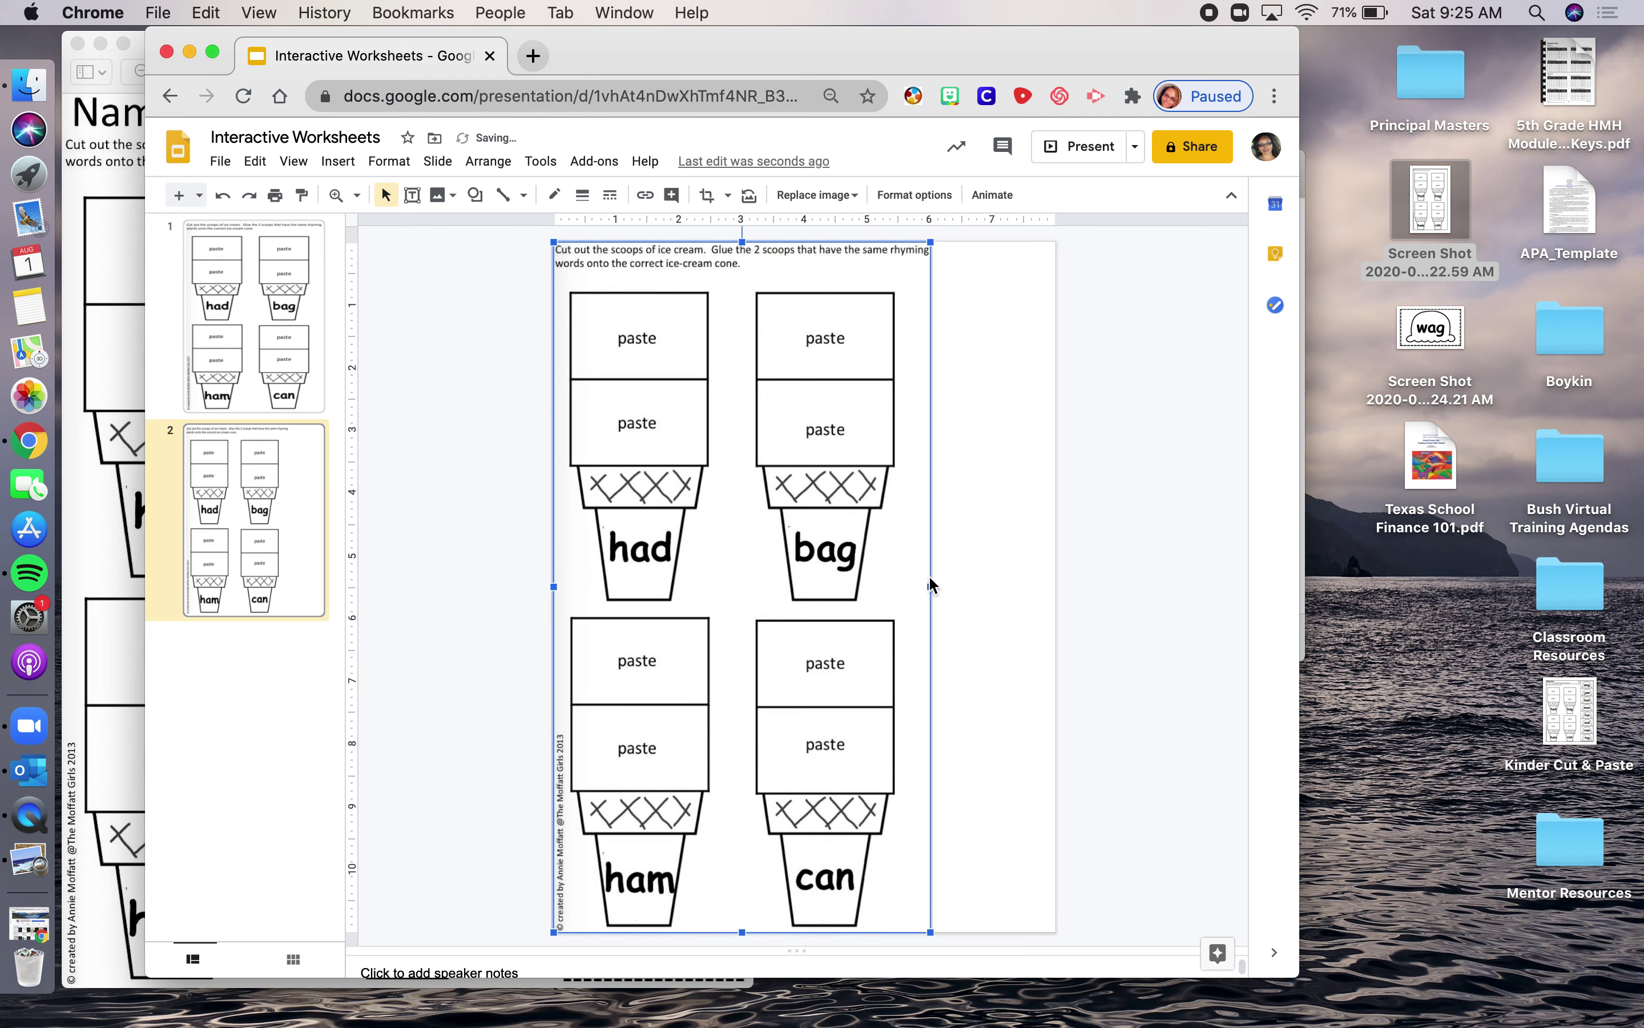
{"action": "left_click_drag", "start_coordinate": [930, 585], "coordinate": [896, 588]}
{"action": "left_click", "coordinate": [954, 589]}
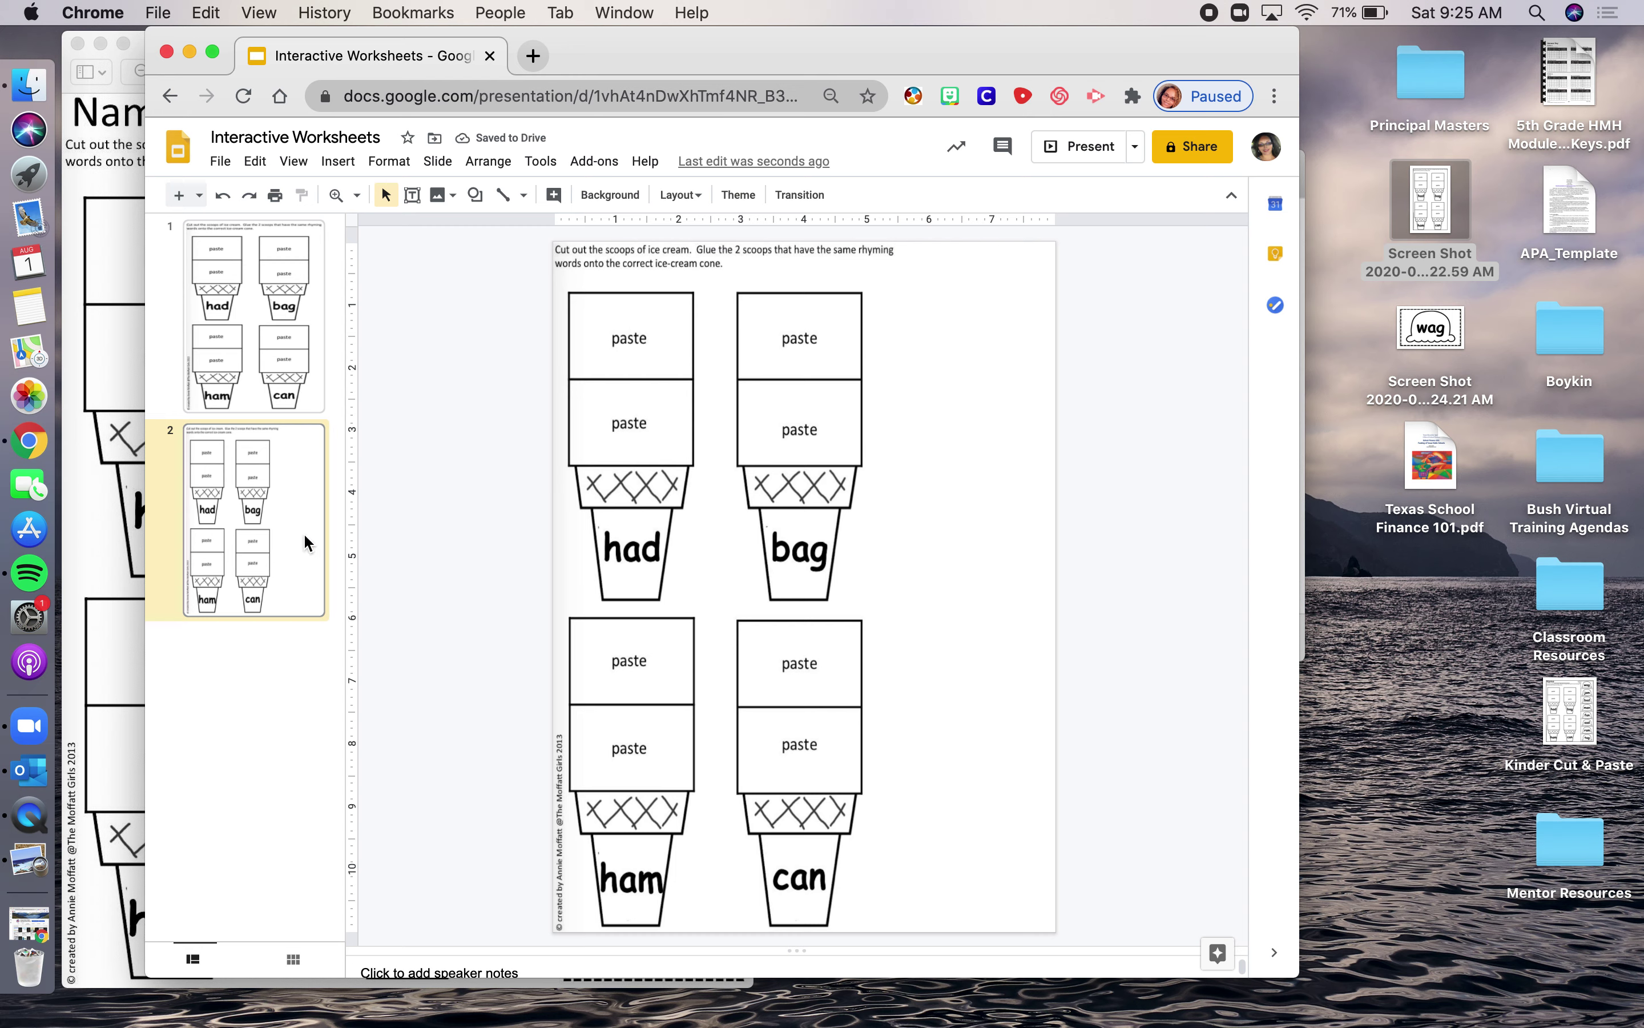
{"action": "left_click", "coordinate": [221, 167]}
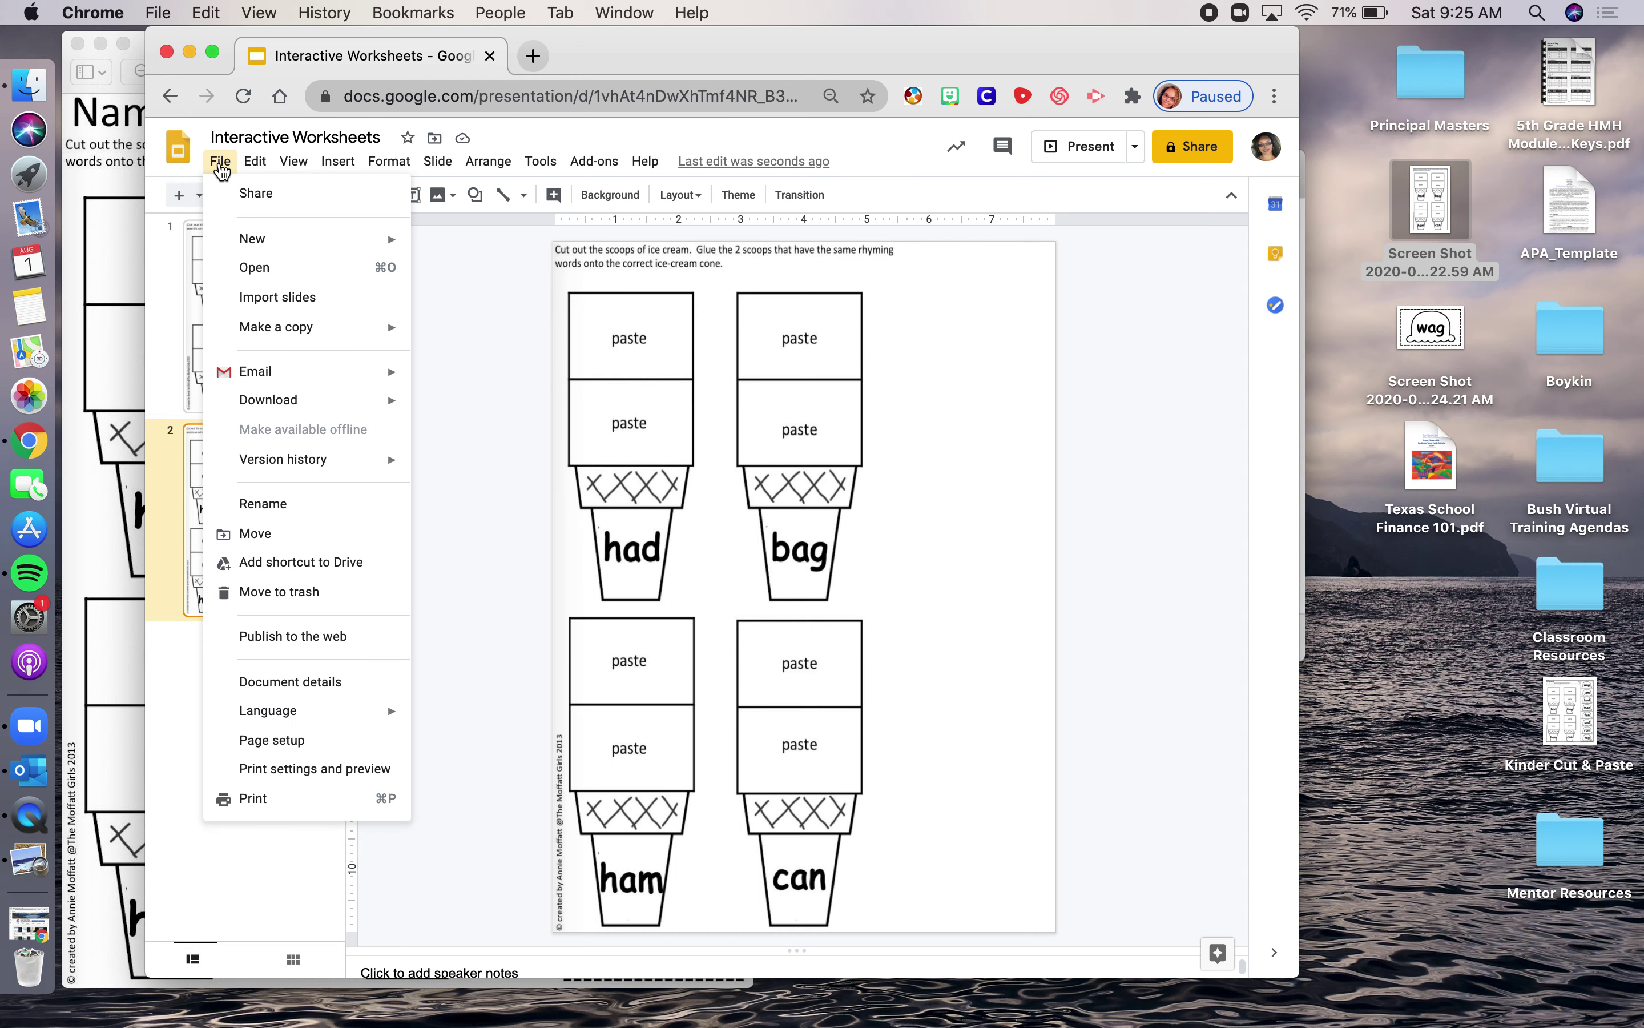
Download slide 2 as a PNG image of the current slide.
{"action": "mouse_move", "coordinate": [339, 408]}
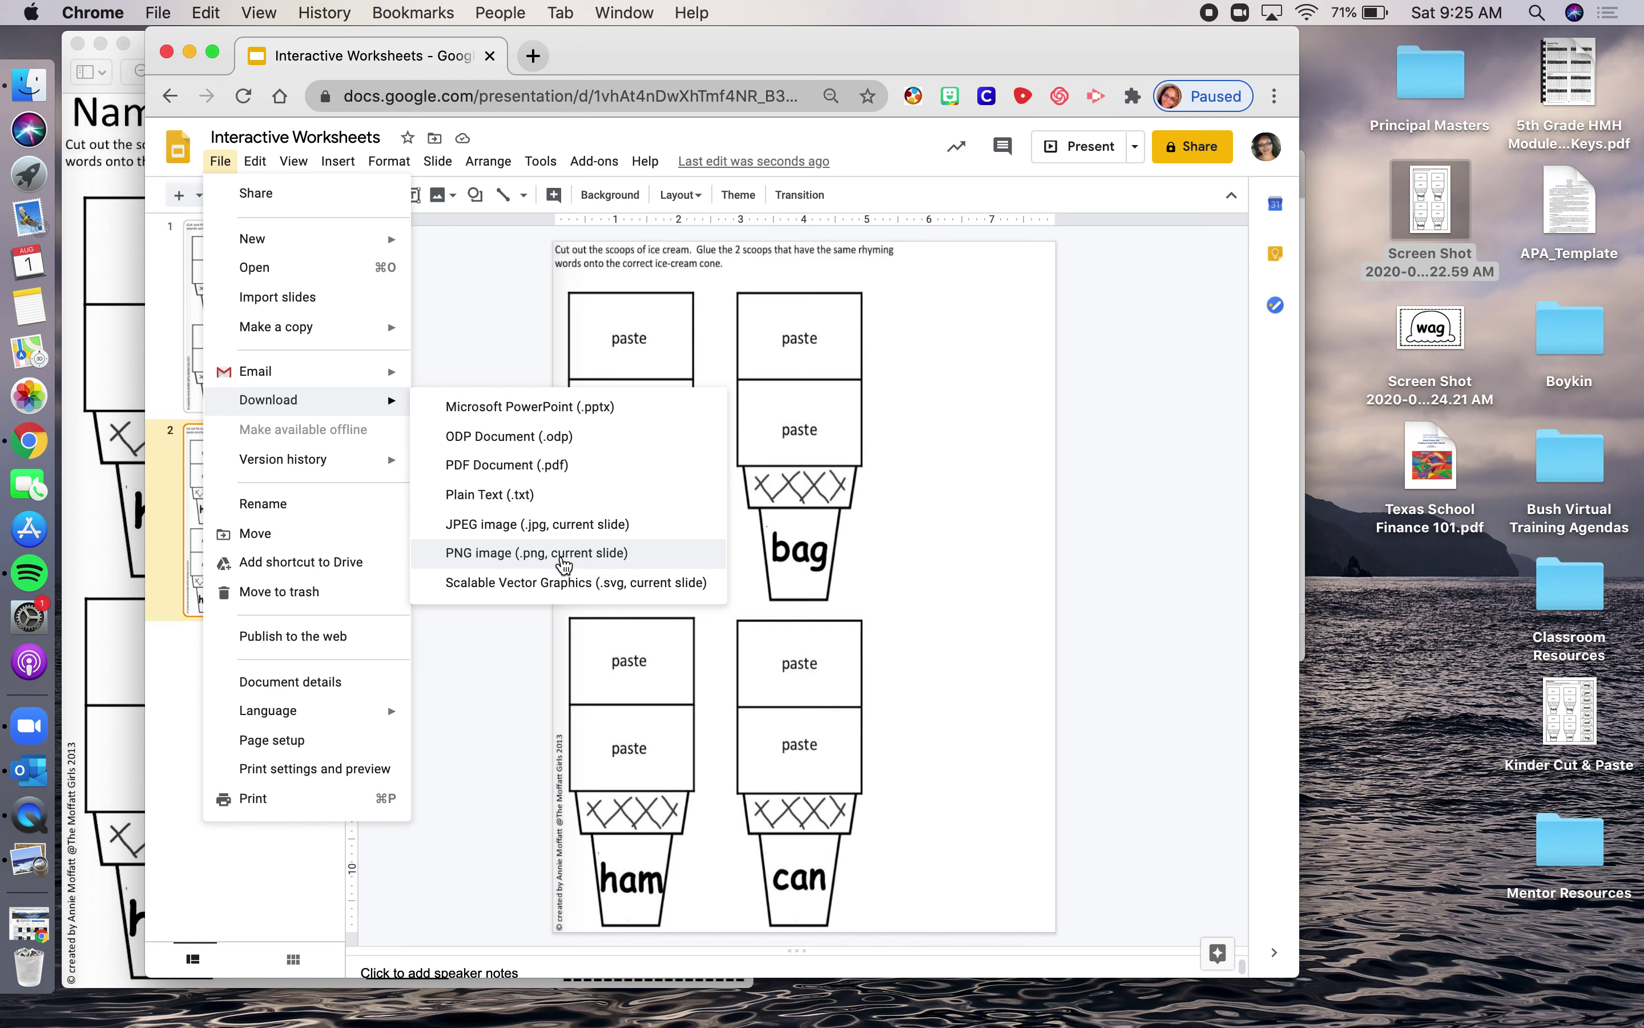
{"action": "left_click", "coordinate": [564, 554]}
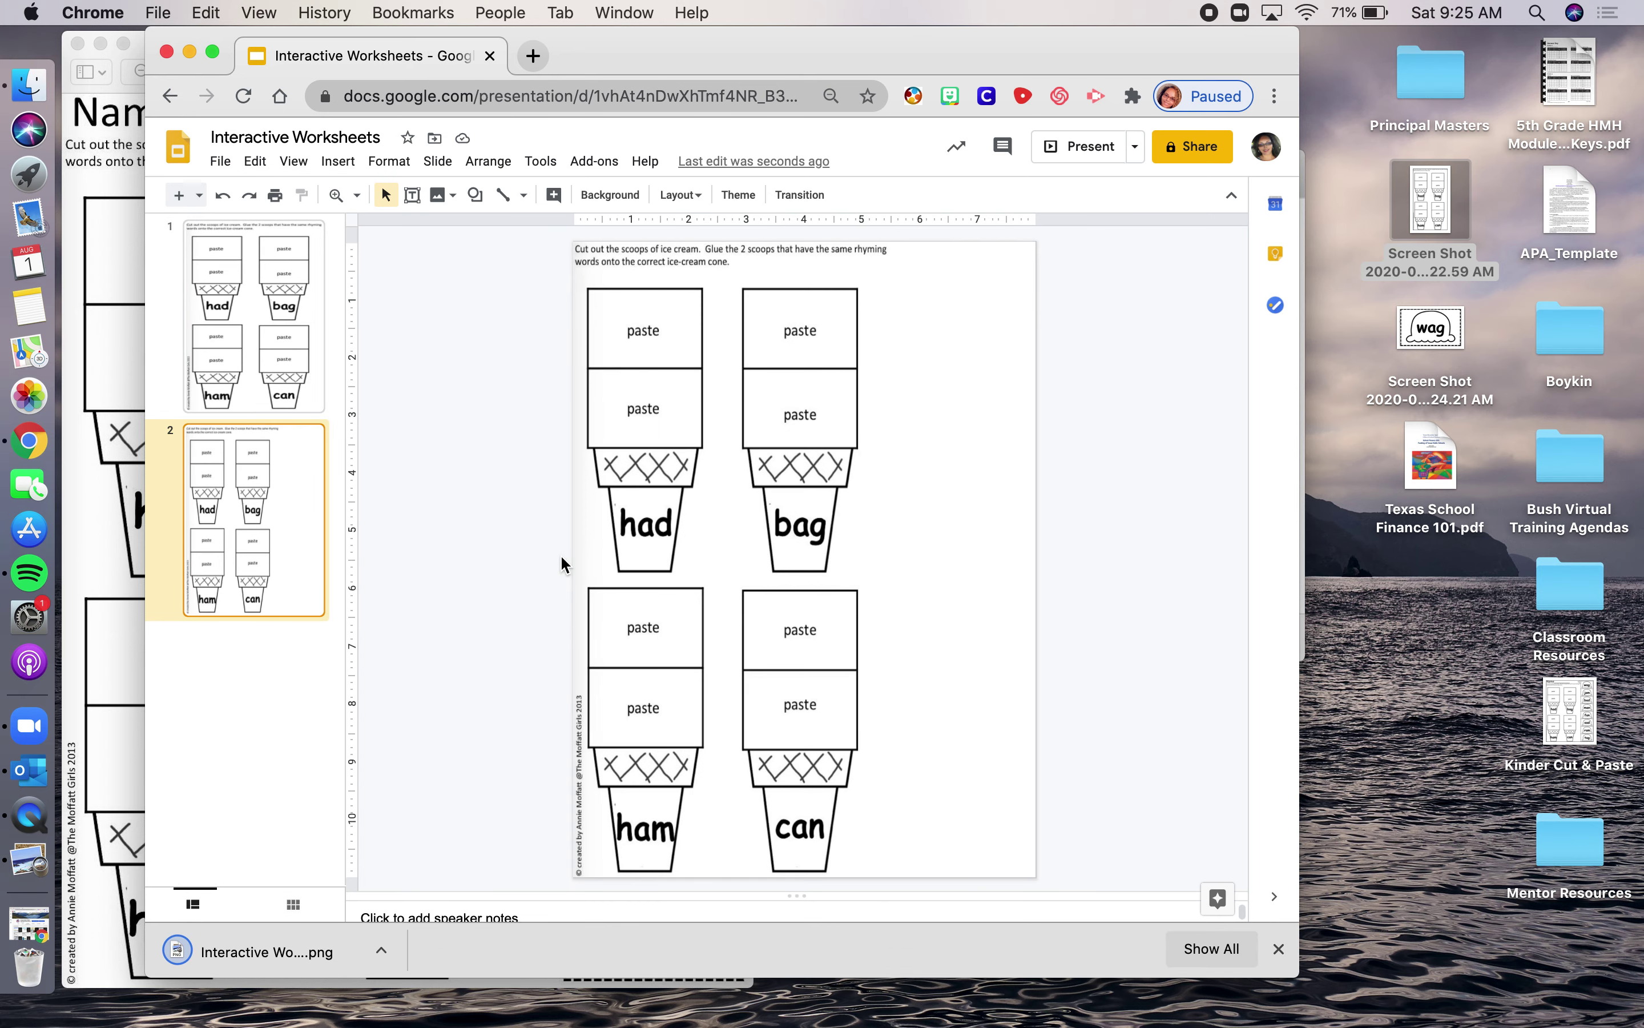
Save the downloaded Interactive Worksheets.png onto the desktop.
{"action": "left_click_drag", "start_coordinate": [253, 961], "coordinate": [1443, 692]}
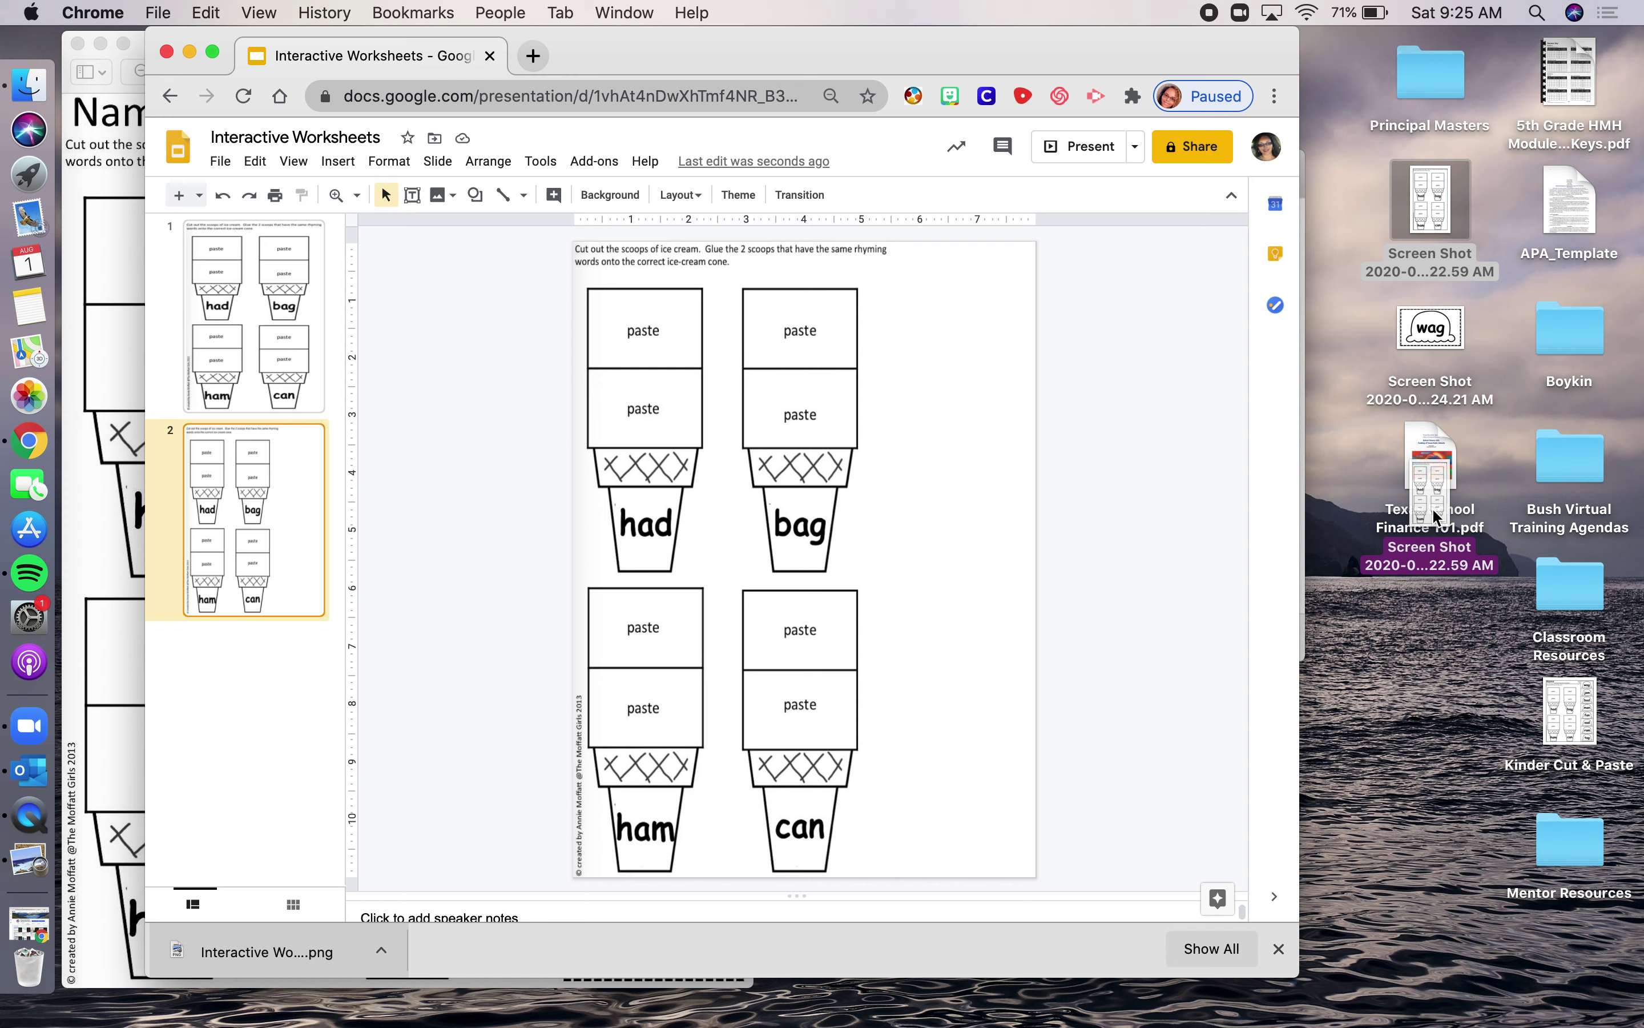
{"action": "left_click_drag", "start_coordinate": [1437, 518], "coordinate": [1323, 618]}
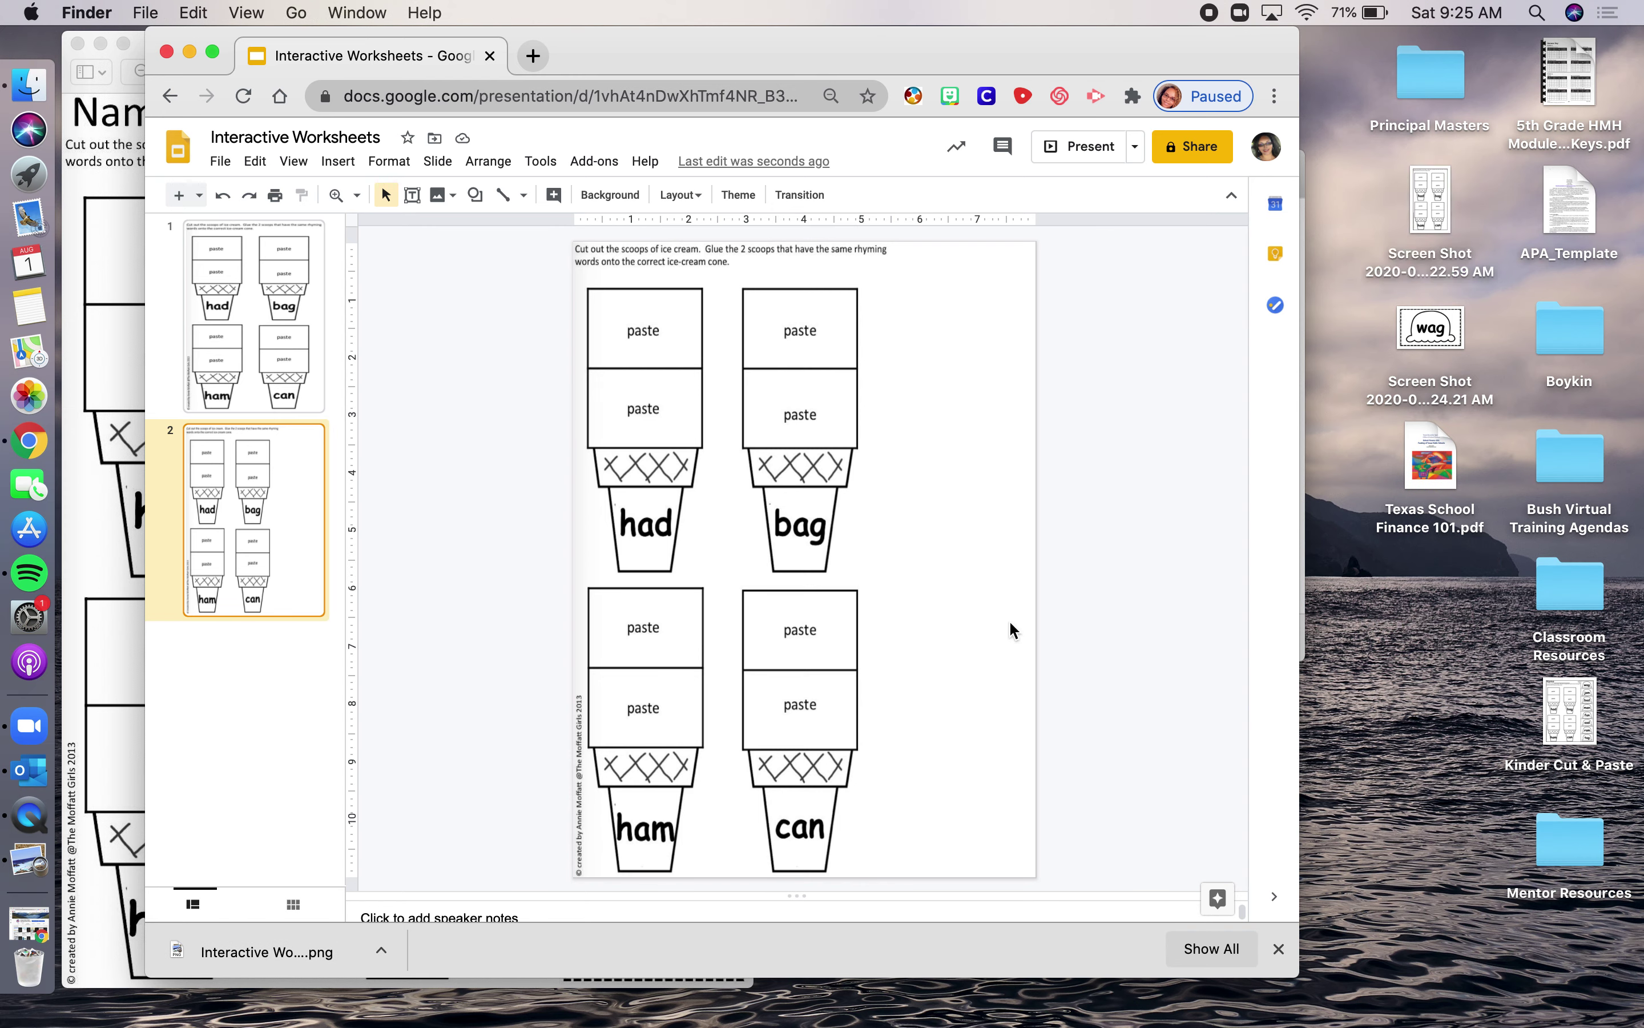
{"action": "left_click_drag", "start_coordinate": [266, 951], "coordinate": [1447, 670]}
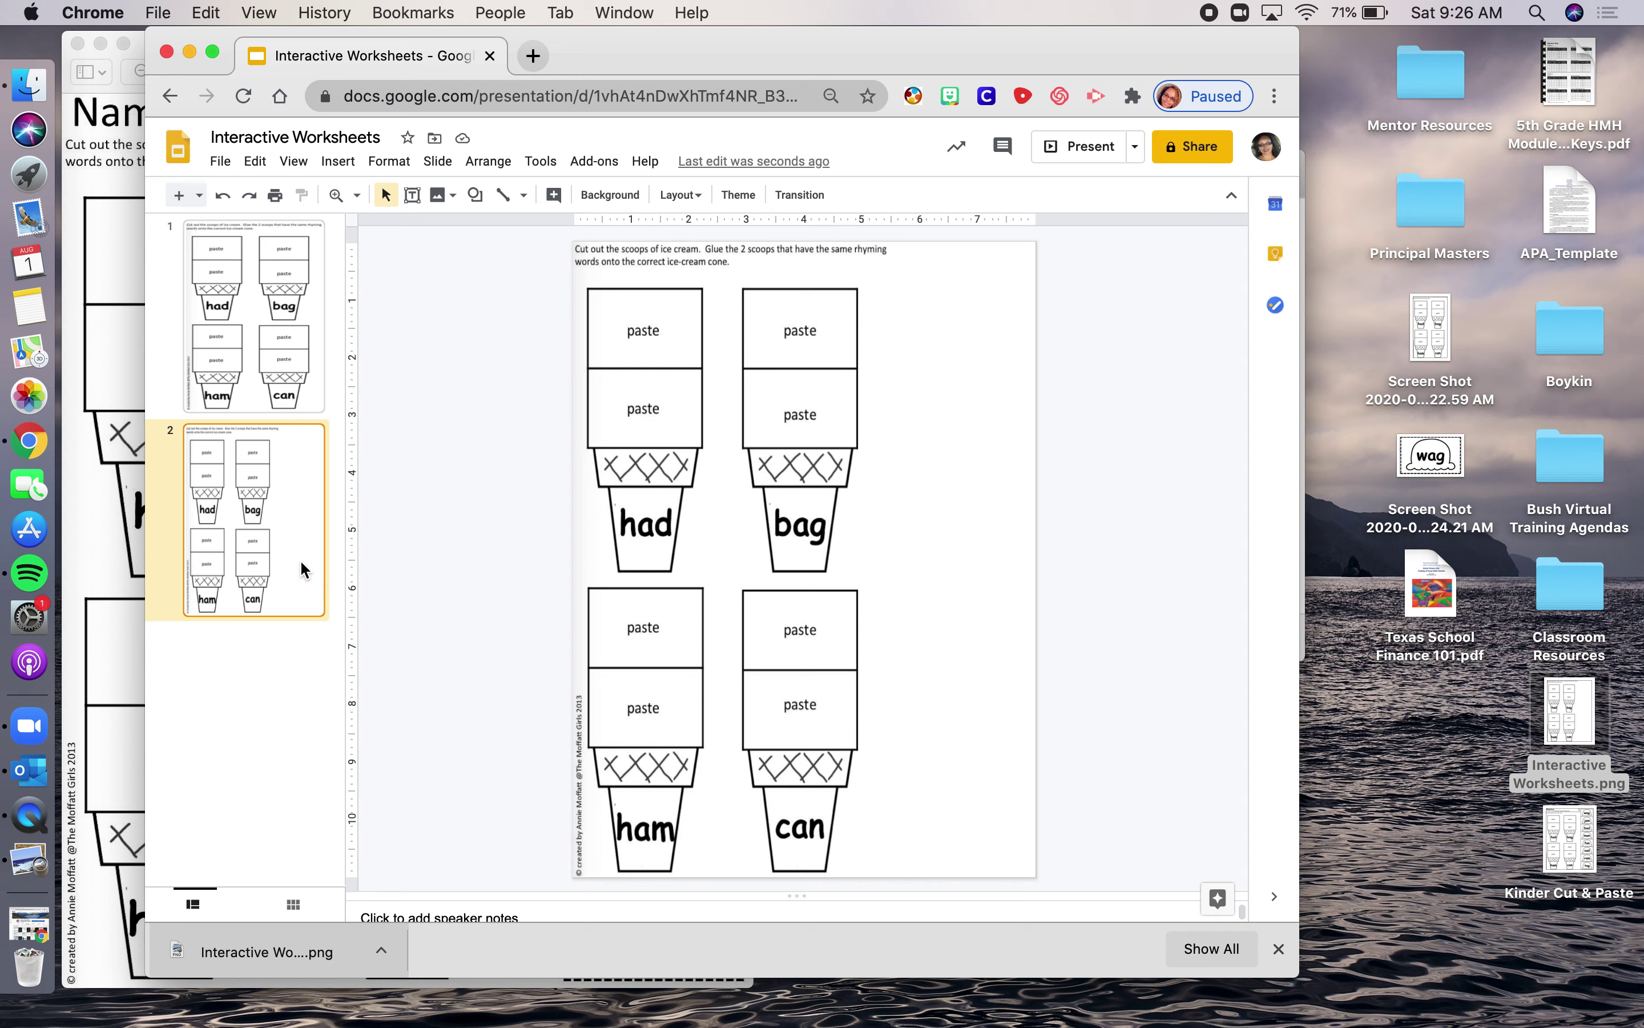
Duplicate slide 2 as slide 3 and delete its worksheet image.
{"action": "key", "text": "ctrl+d"}
{"action": "left_click", "coordinate": [761, 518]}
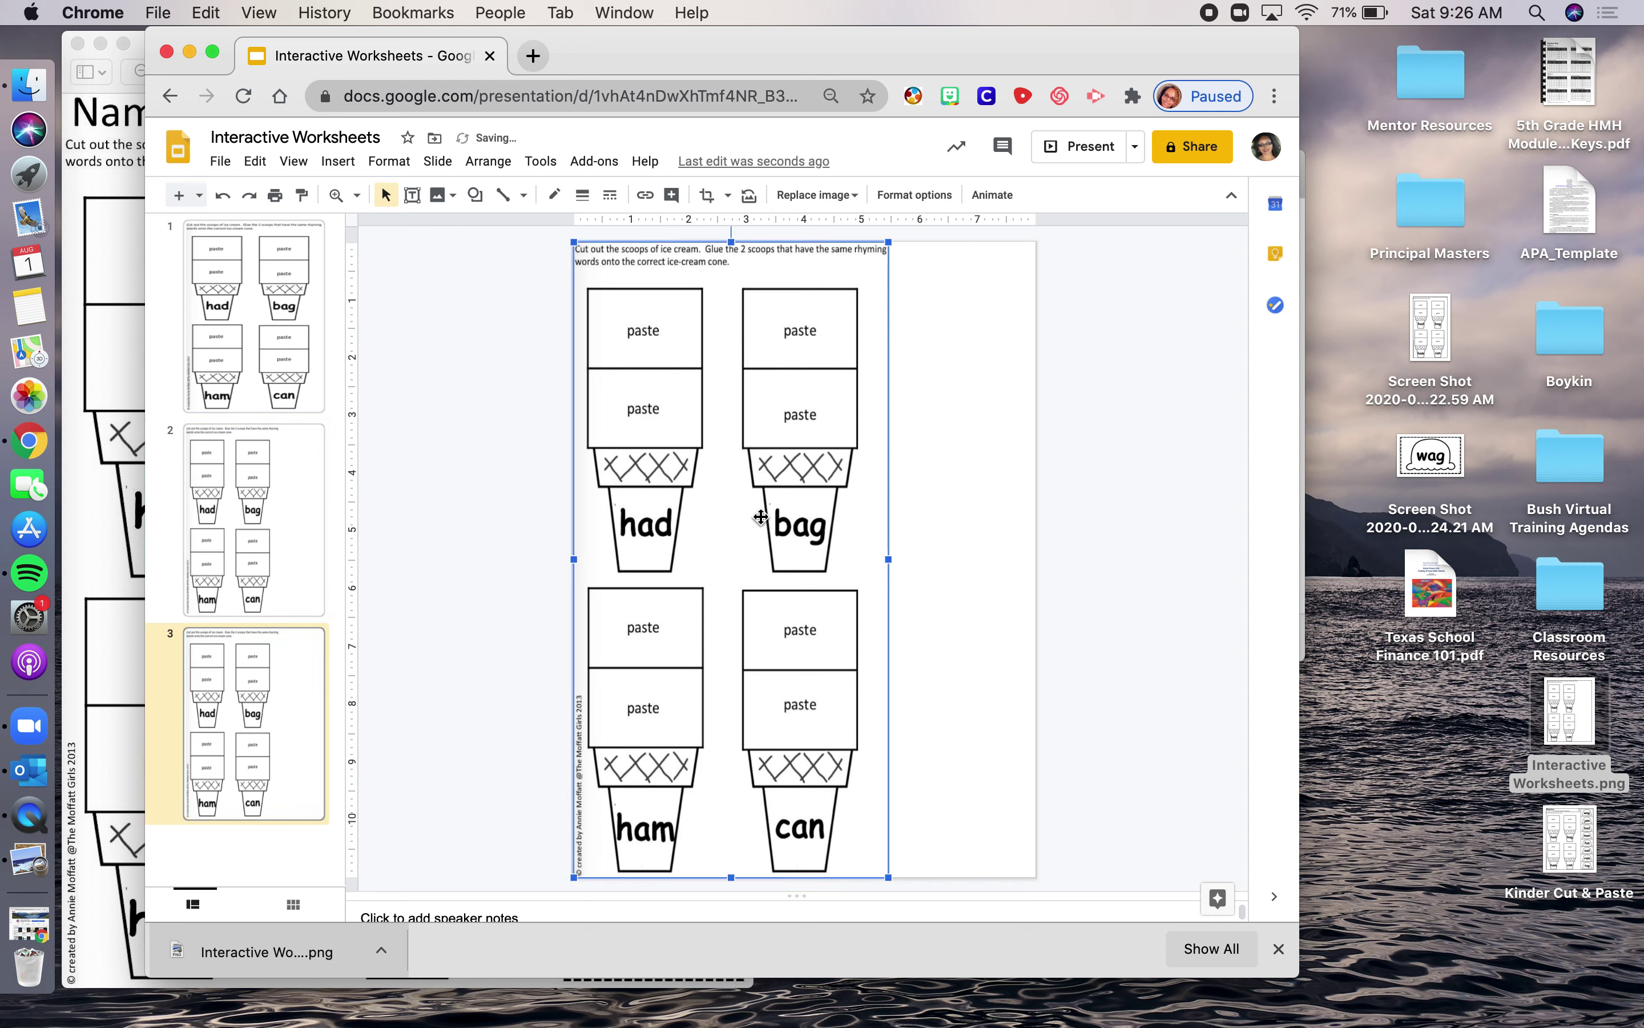
{"action": "key", "text": "Delete"}
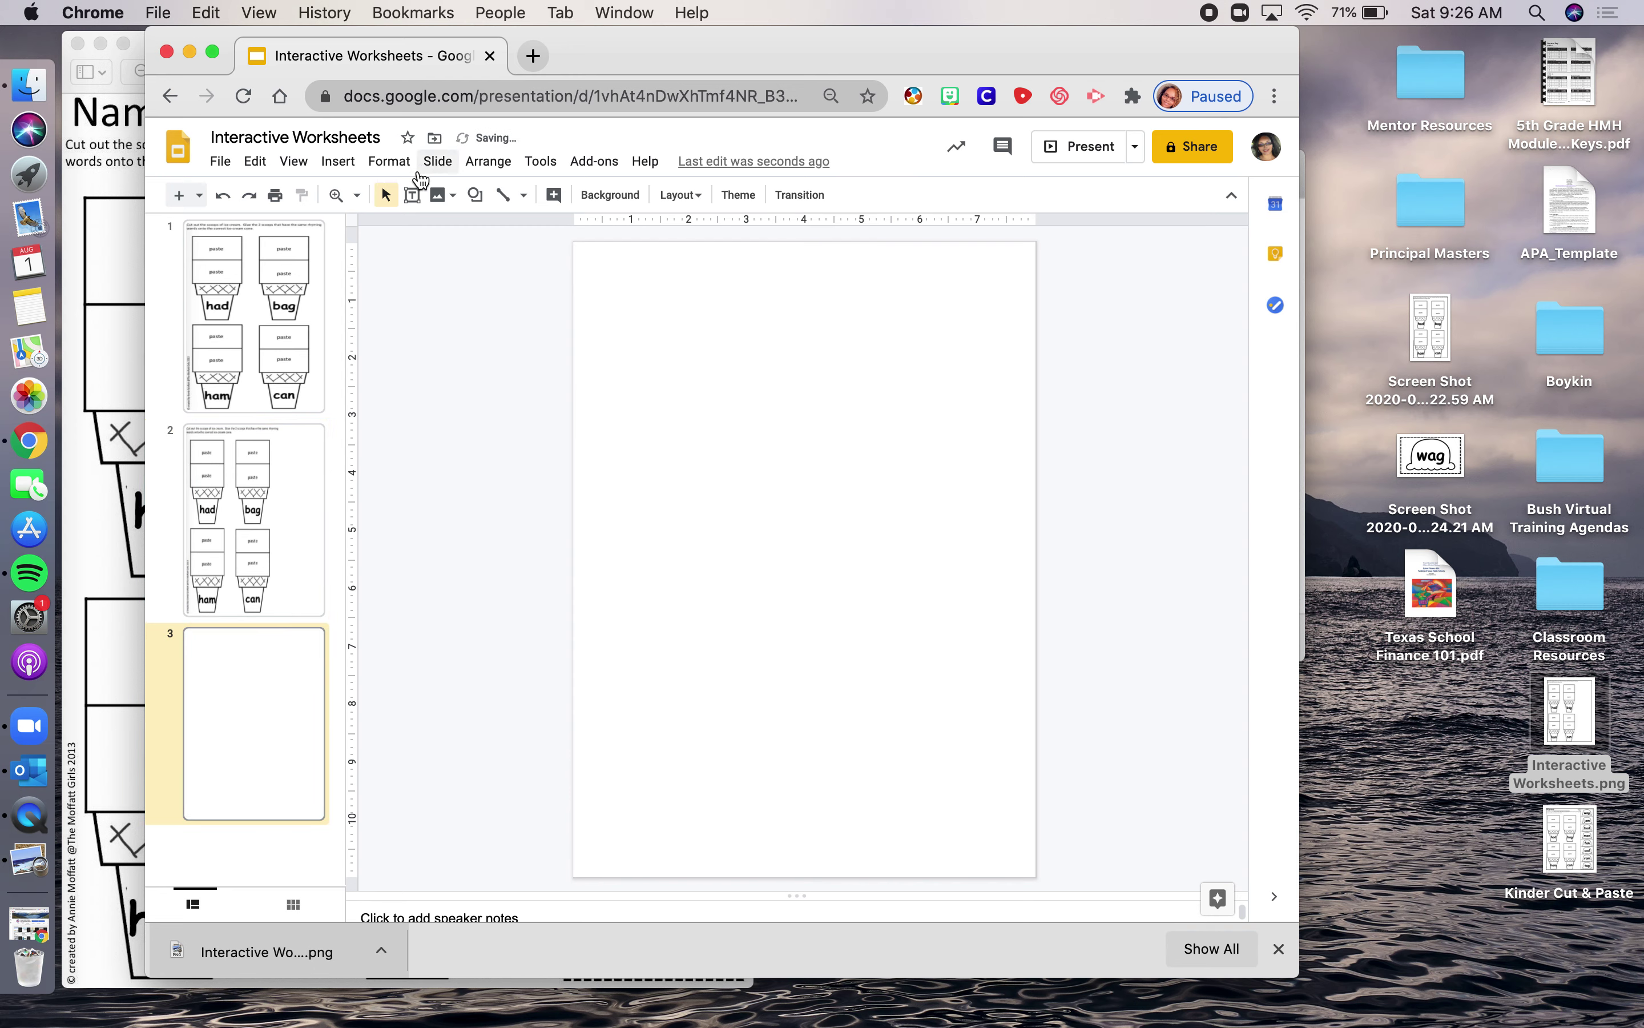
Upload Interactive Worksheets.png as slide 3's background image and confirm.
{"action": "left_click", "coordinate": [620, 197]}
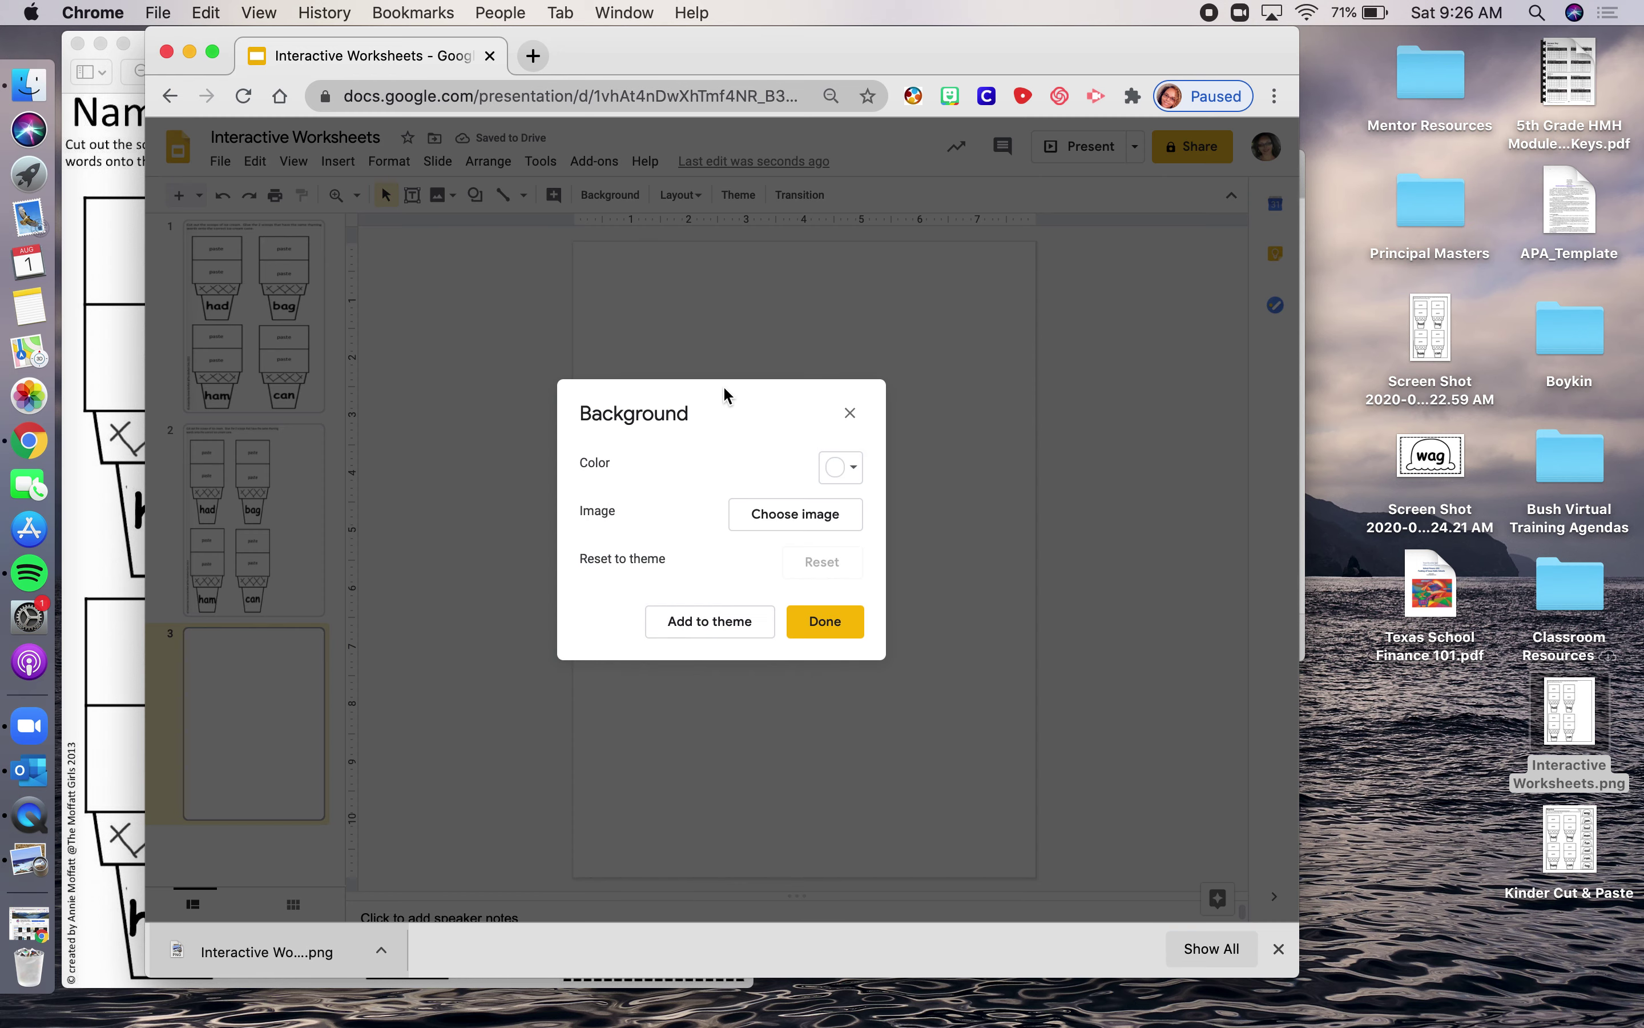
{"action": "left_click", "coordinate": [782, 517]}
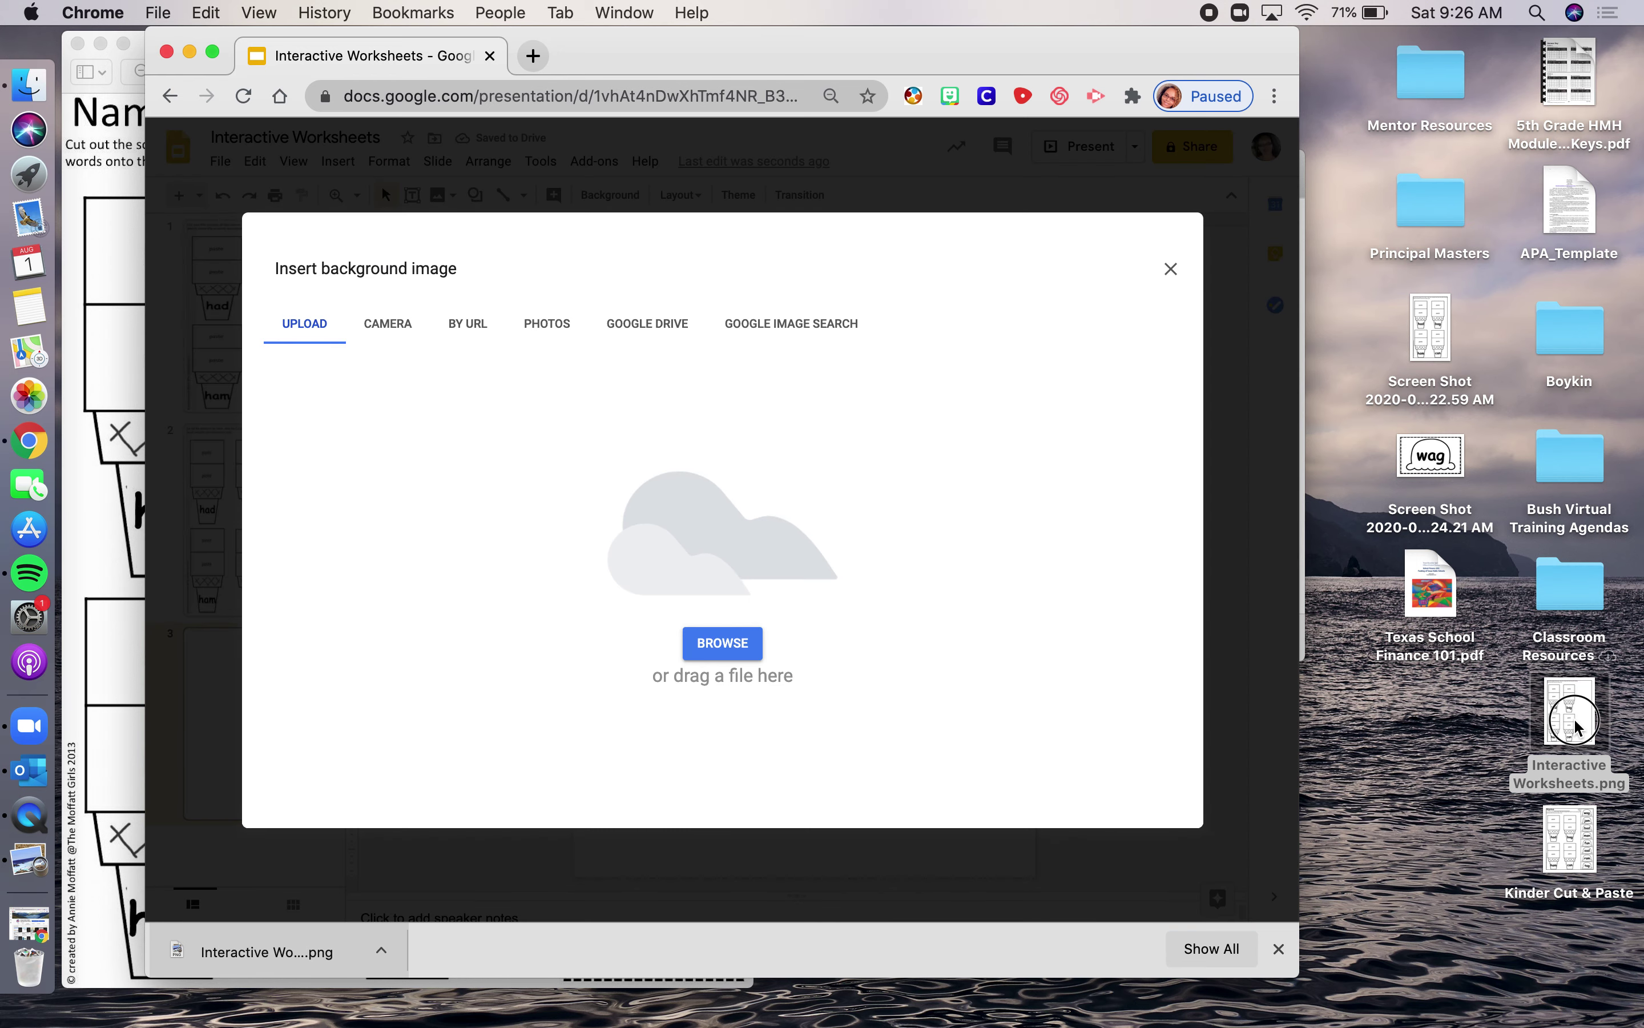
{"action": "left_click_drag", "start_coordinate": [1575, 727], "coordinate": [719, 616]}
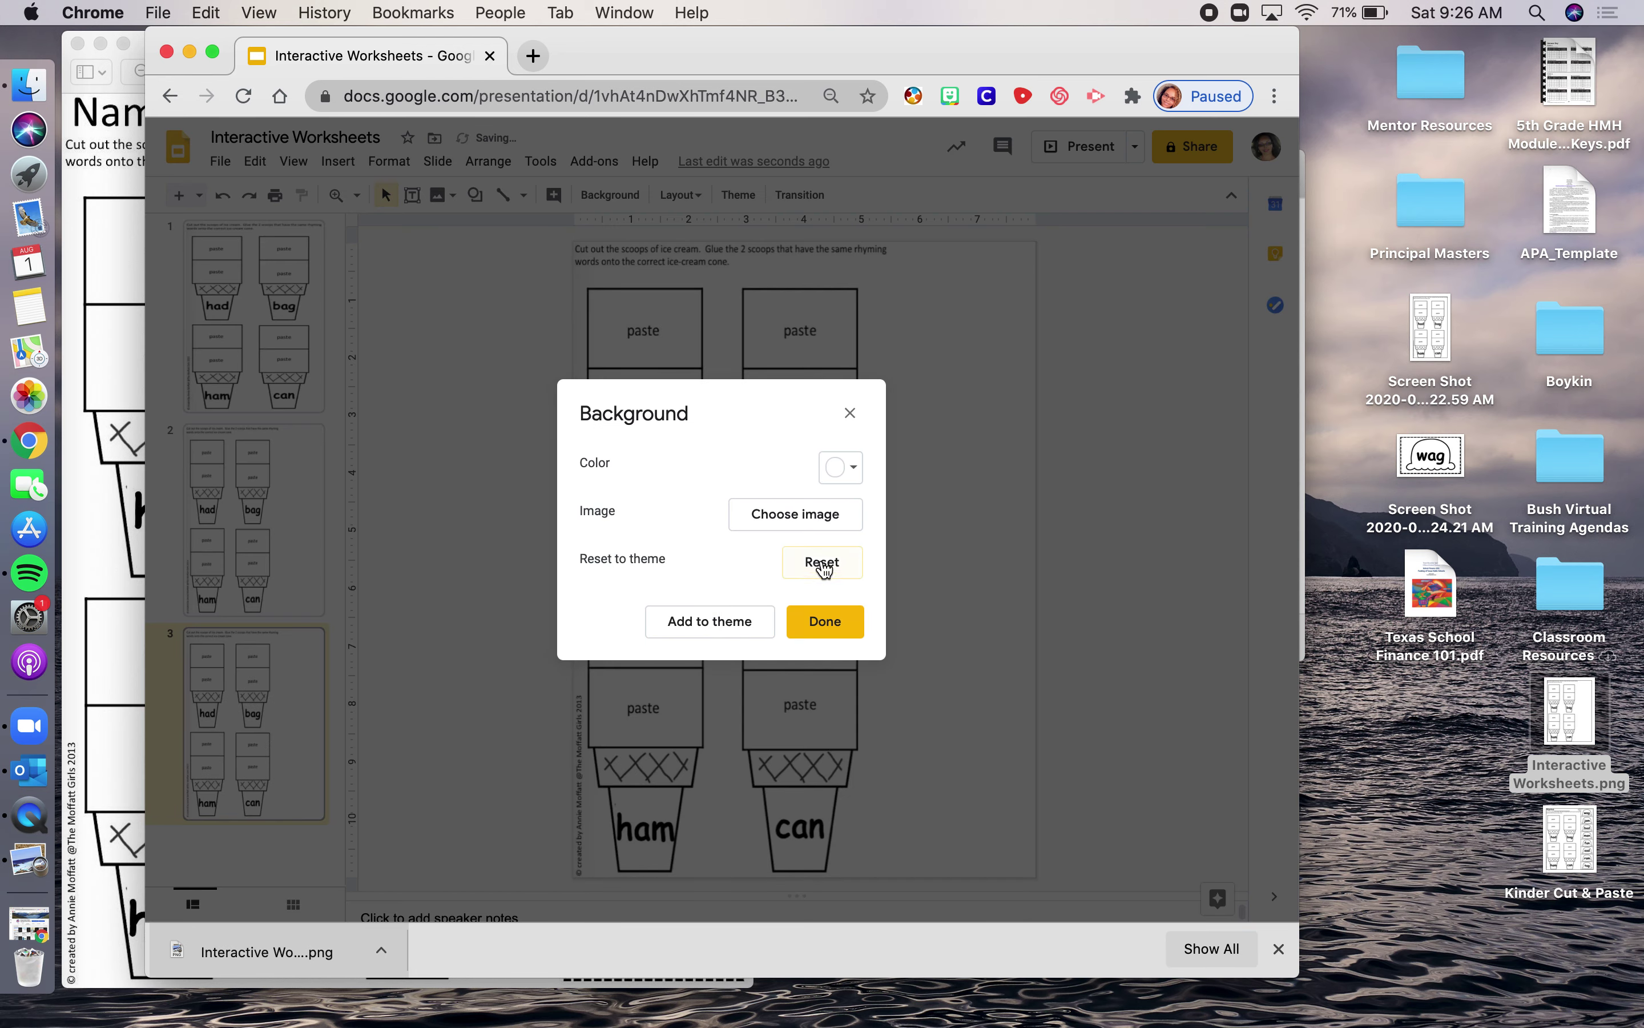
{"action": "left_click", "coordinate": [819, 628]}
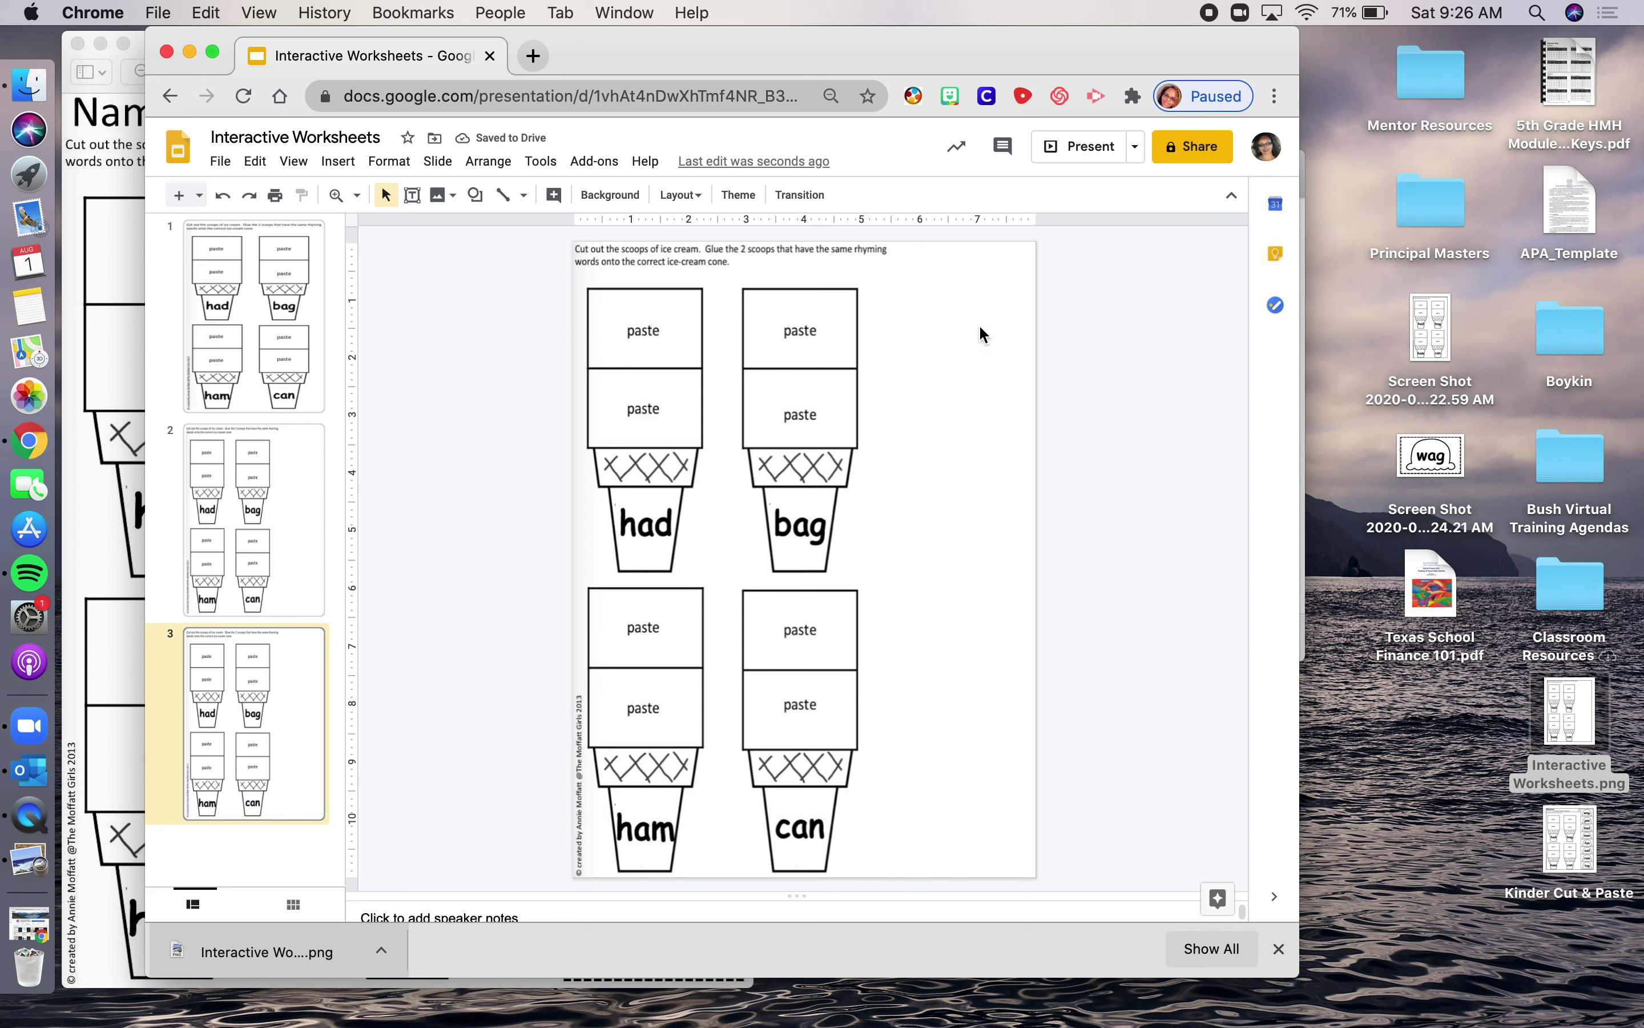
Delete the movable worksheet image from slide 2, then delete the now-empty slide 2.
{"action": "left_click", "coordinate": [293, 557]}
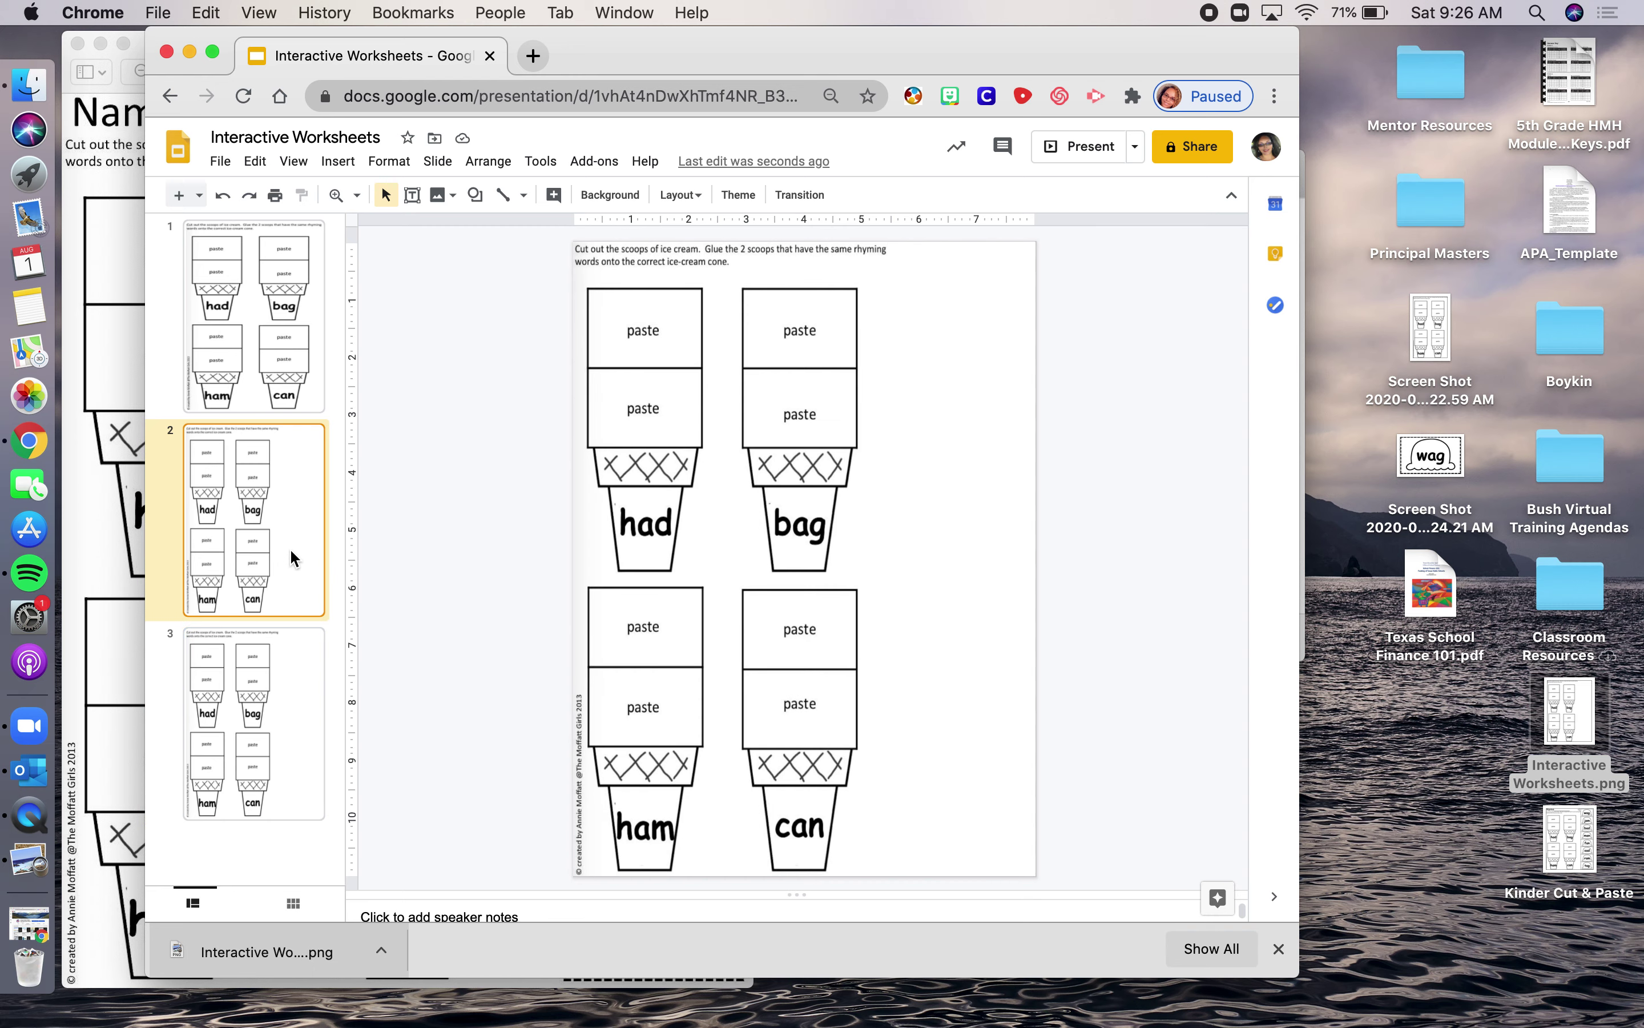
{"action": "left_click_drag", "start_coordinate": [763, 458], "coordinate": [632, 489]}
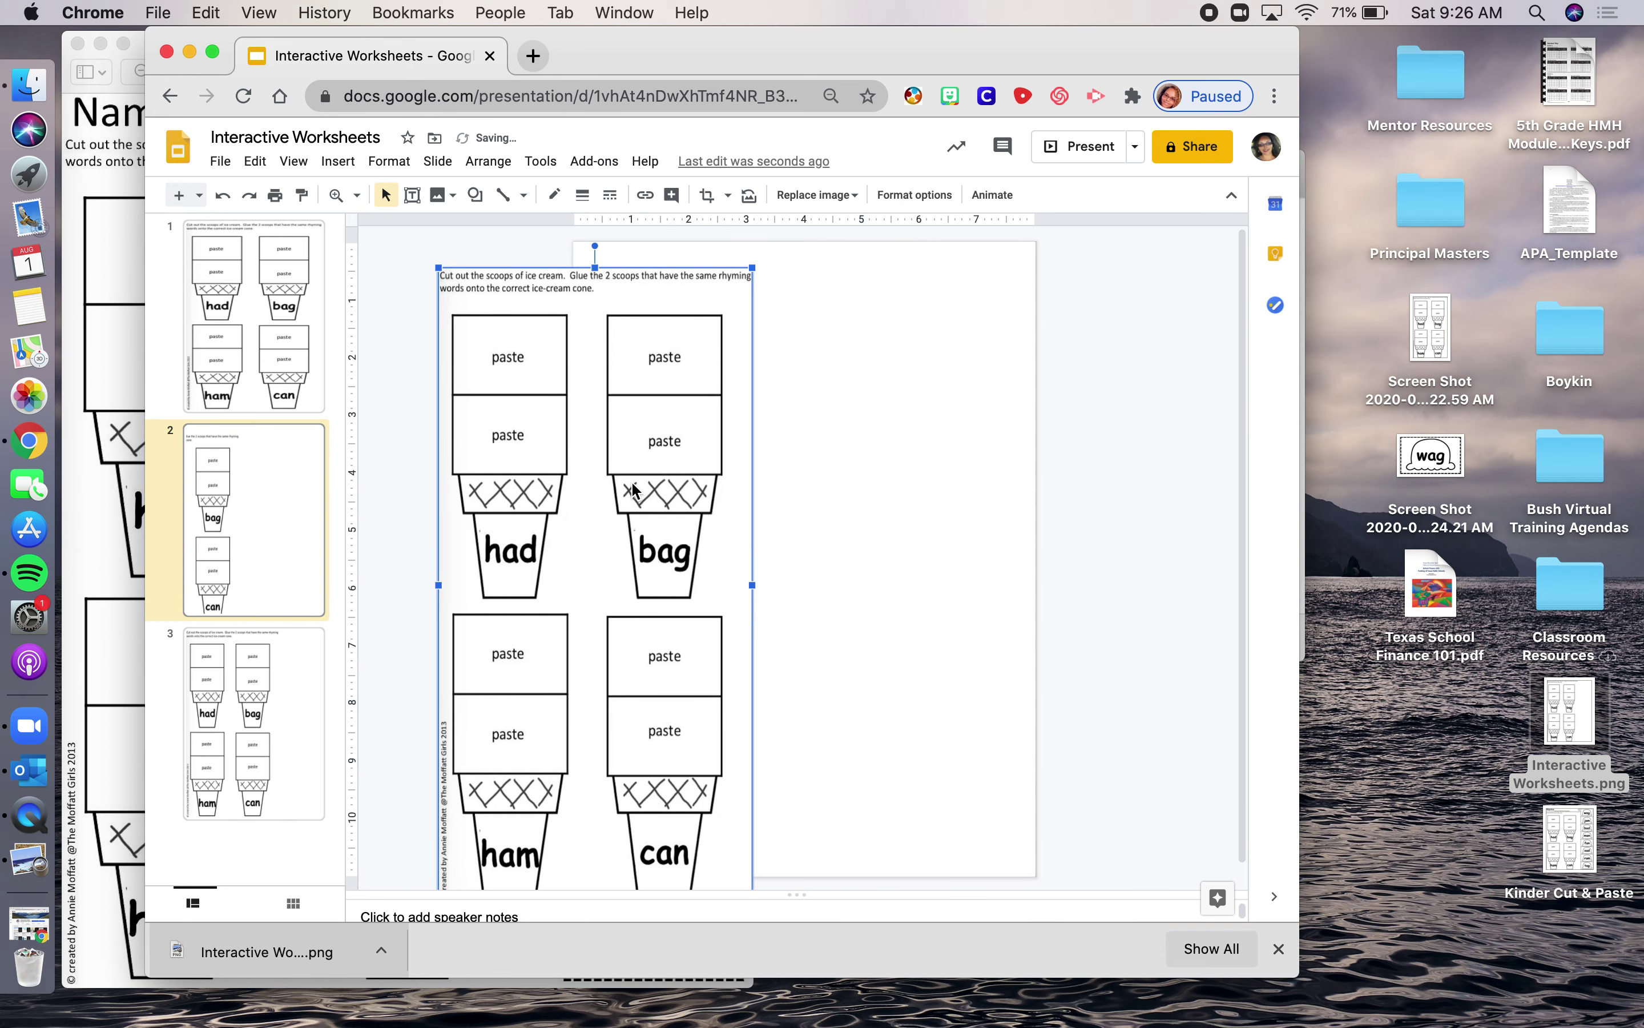
{"action": "key", "text": "Delete"}
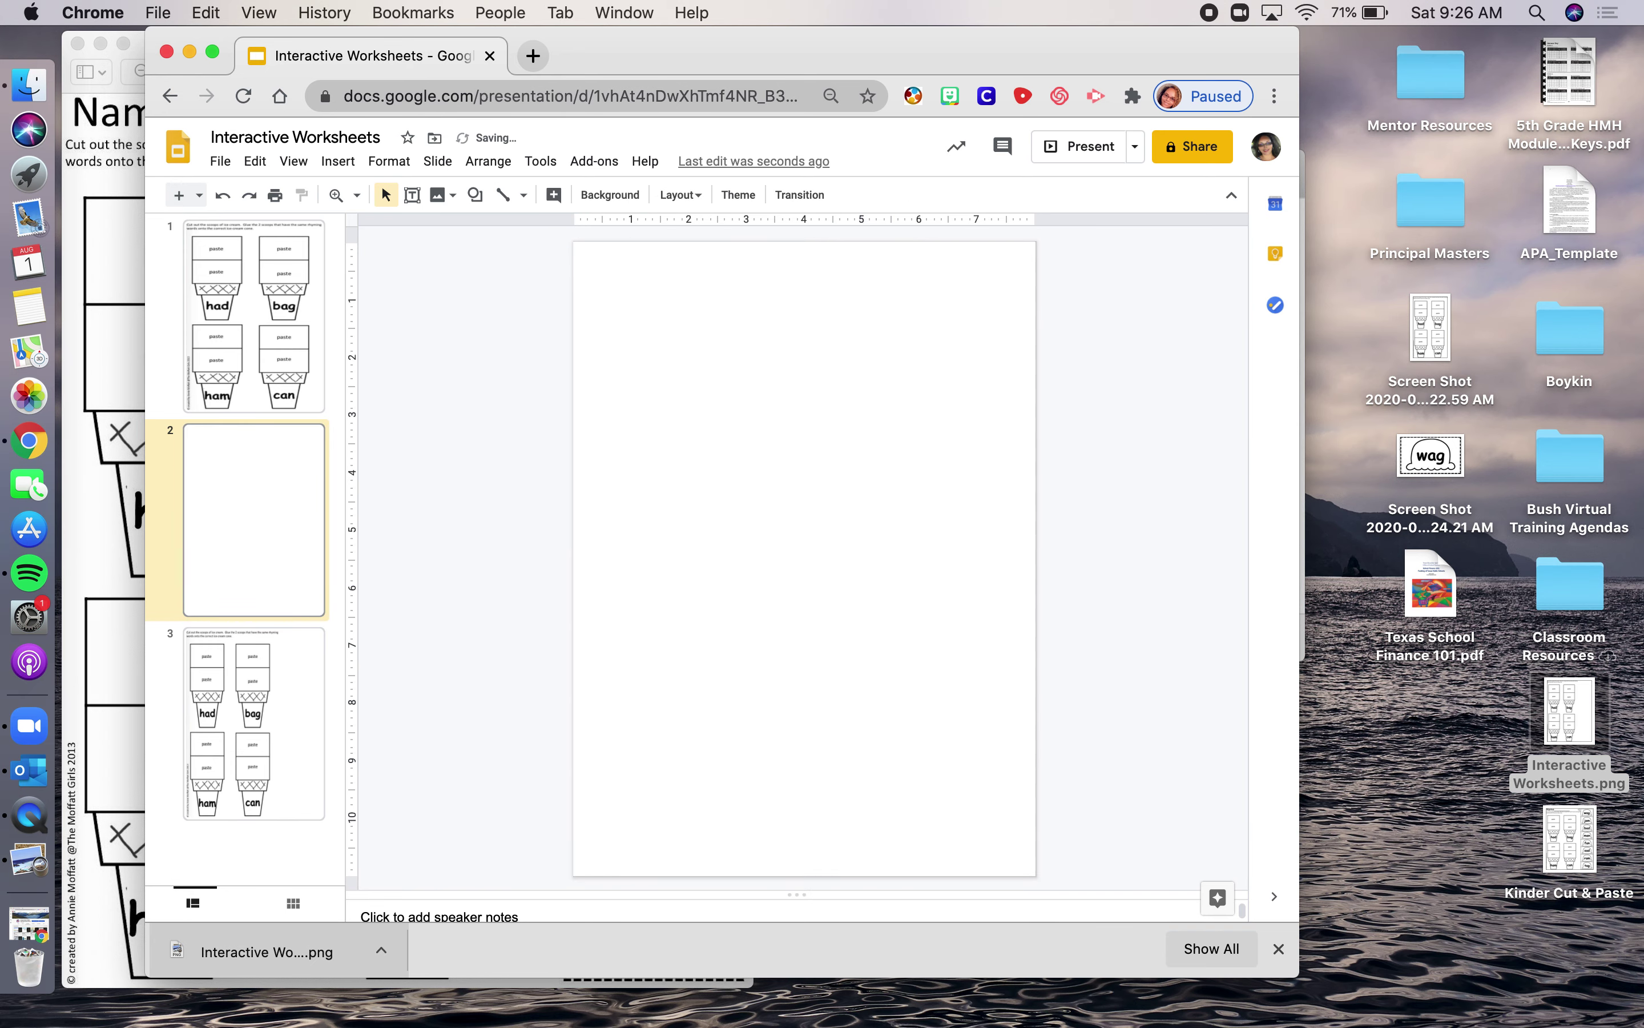
{"action": "left_click", "coordinate": [257, 524]}
{"action": "key", "text": "super+v"}
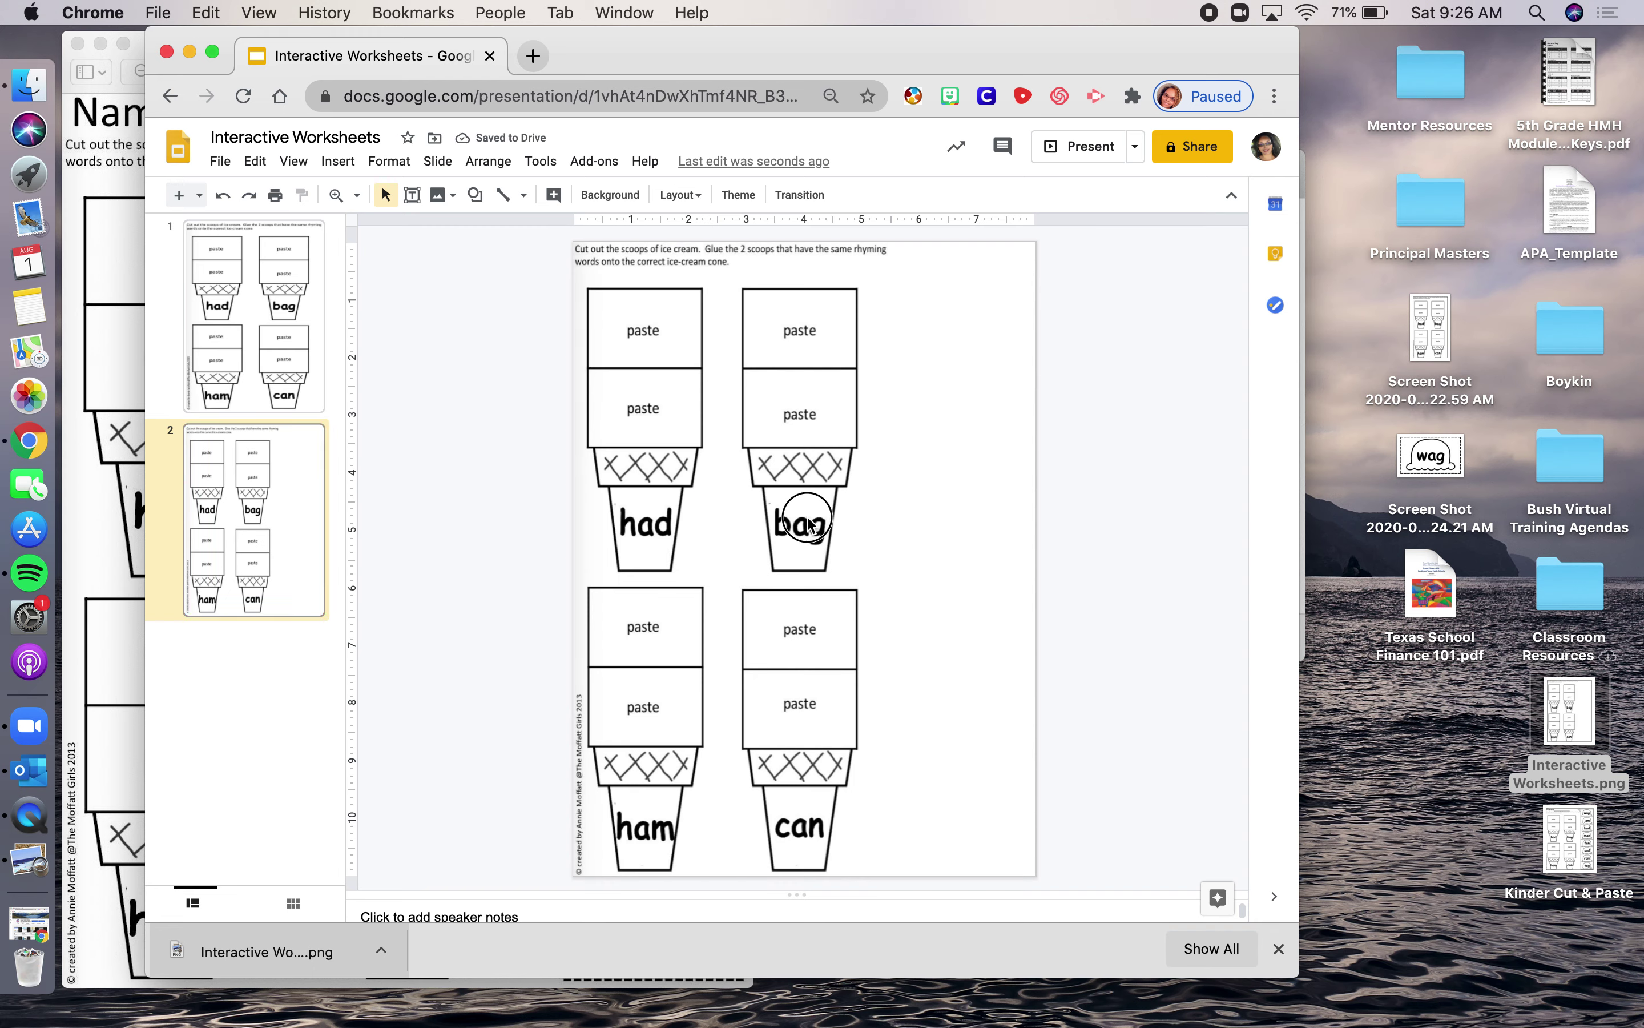
Marquee-drag across the slide to confirm the background worksheet can't be selected.
{"action": "left_click_drag", "start_coordinate": [676, 418], "coordinate": [730, 411]}
{"action": "left_click_drag", "start_coordinate": [761, 664], "coordinate": [435, 673]}
{"action": "left_click_drag", "start_coordinate": [700, 469], "coordinate": [965, 734]}
{"action": "left_click_drag", "start_coordinate": [825, 457], "coordinate": [506, 606]}
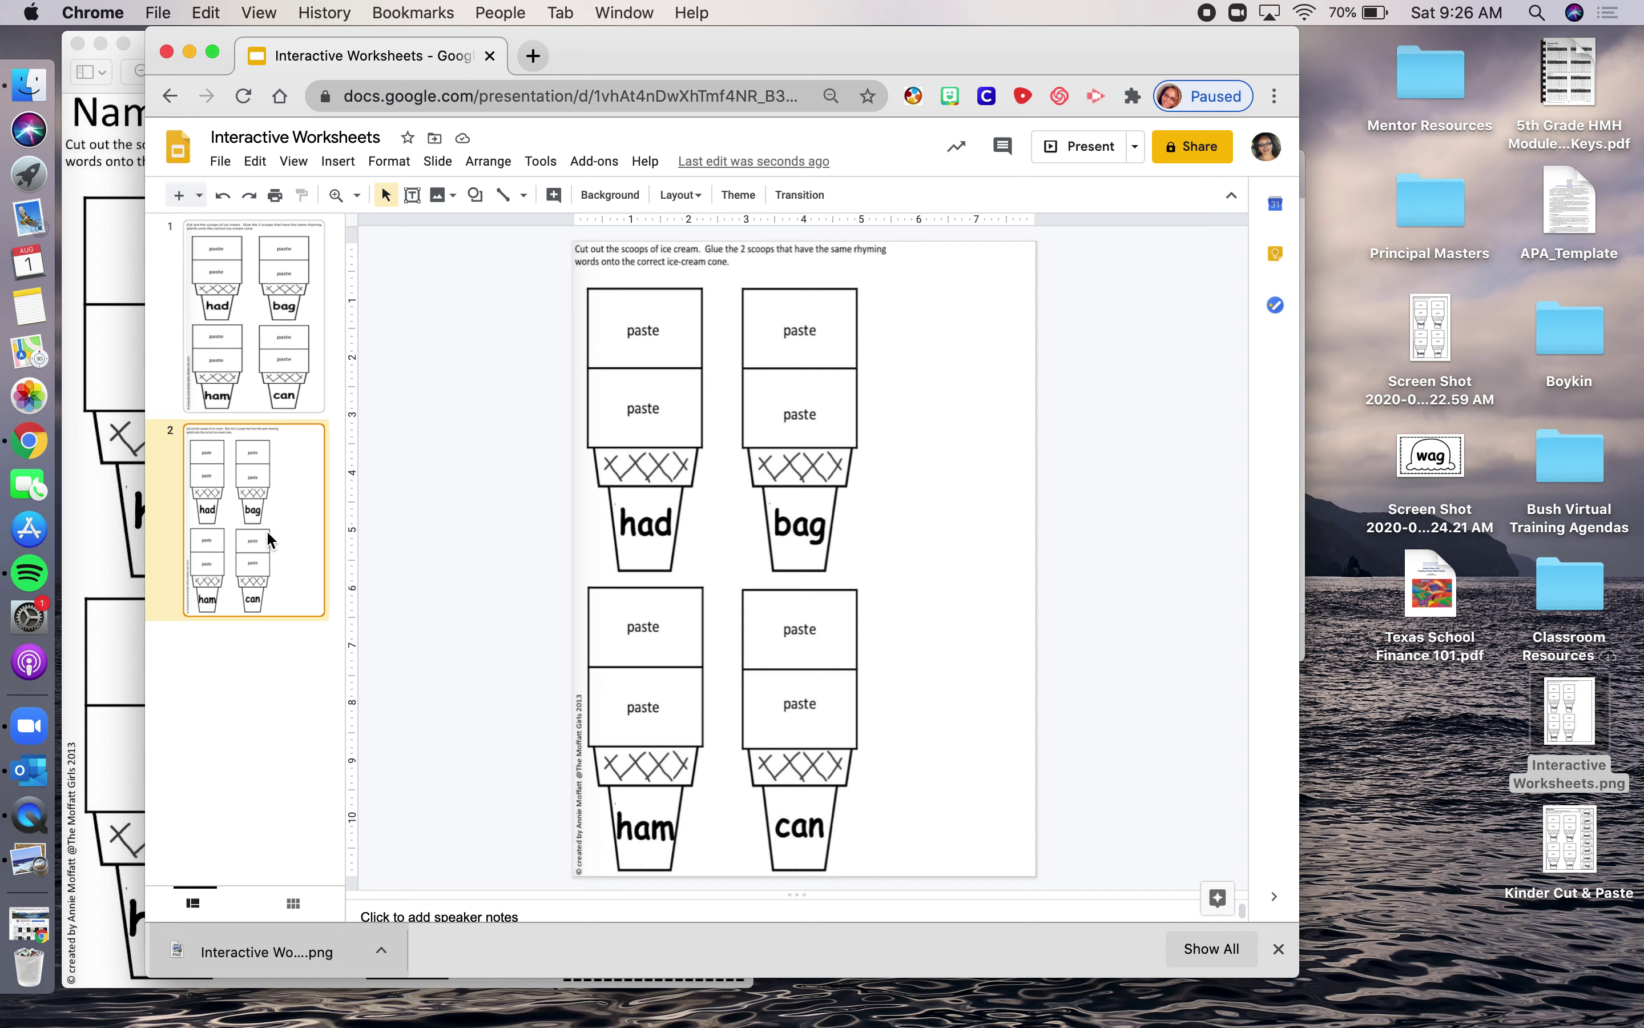
Add a new Title-layout slide after worksheet slide 2.
{"action": "left_click", "coordinate": [253, 316]}
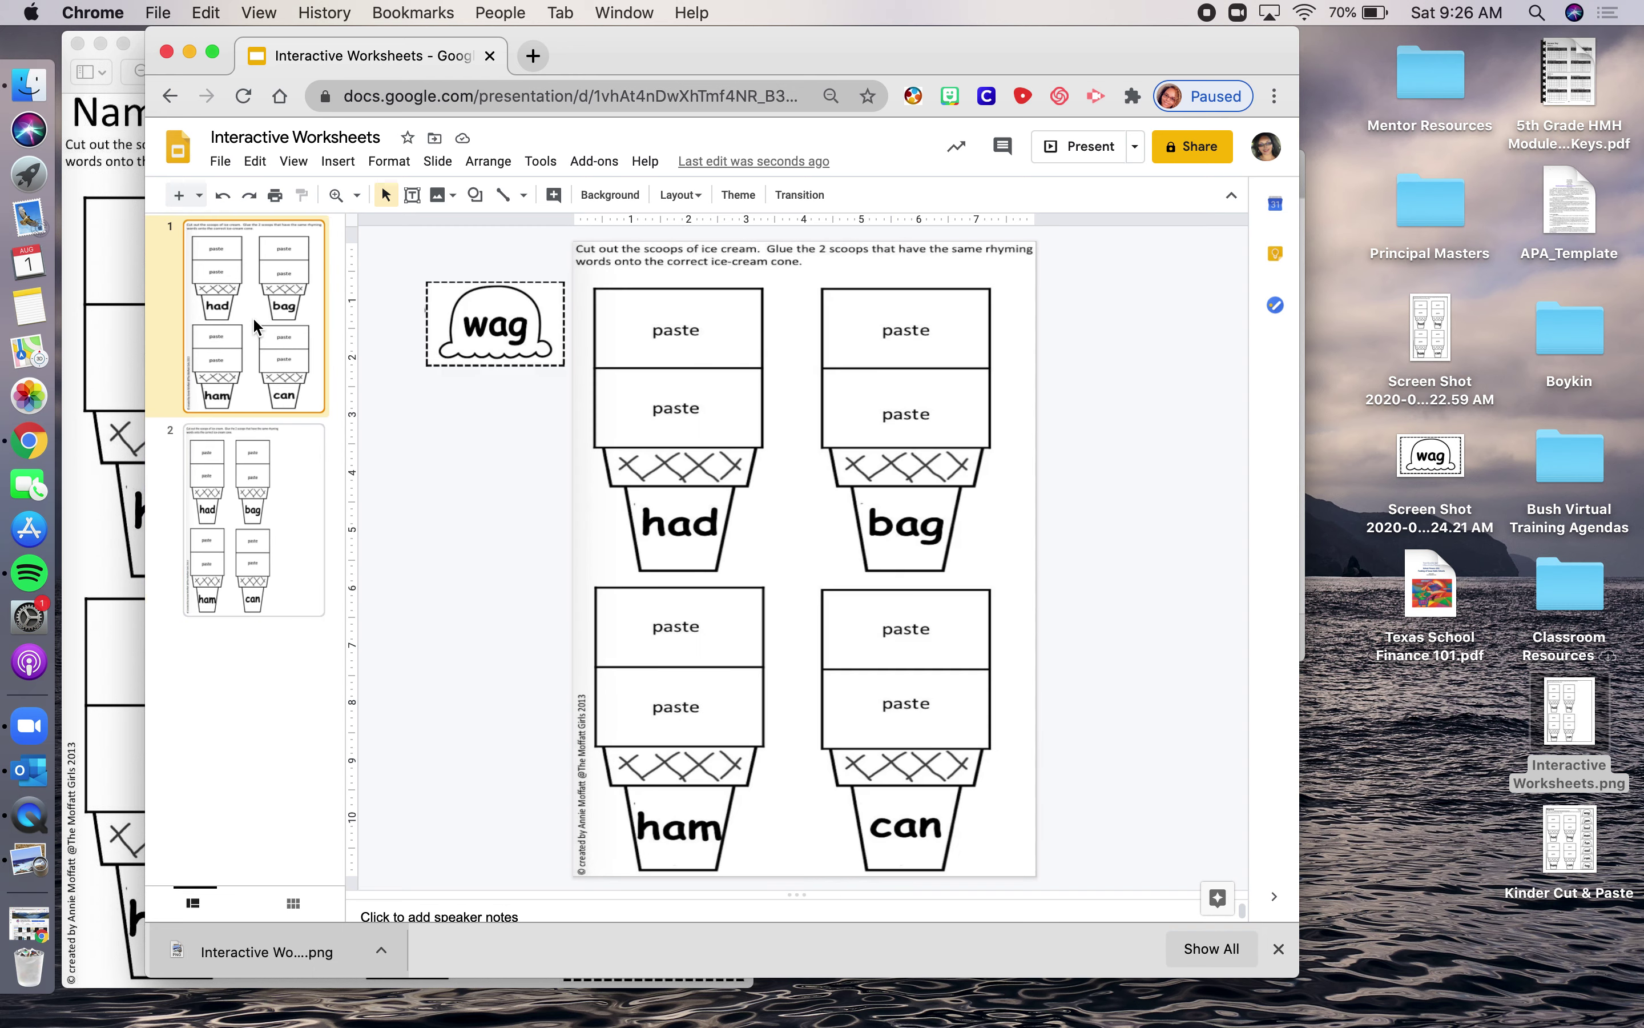
{"action": "left_click", "coordinate": [278, 540]}
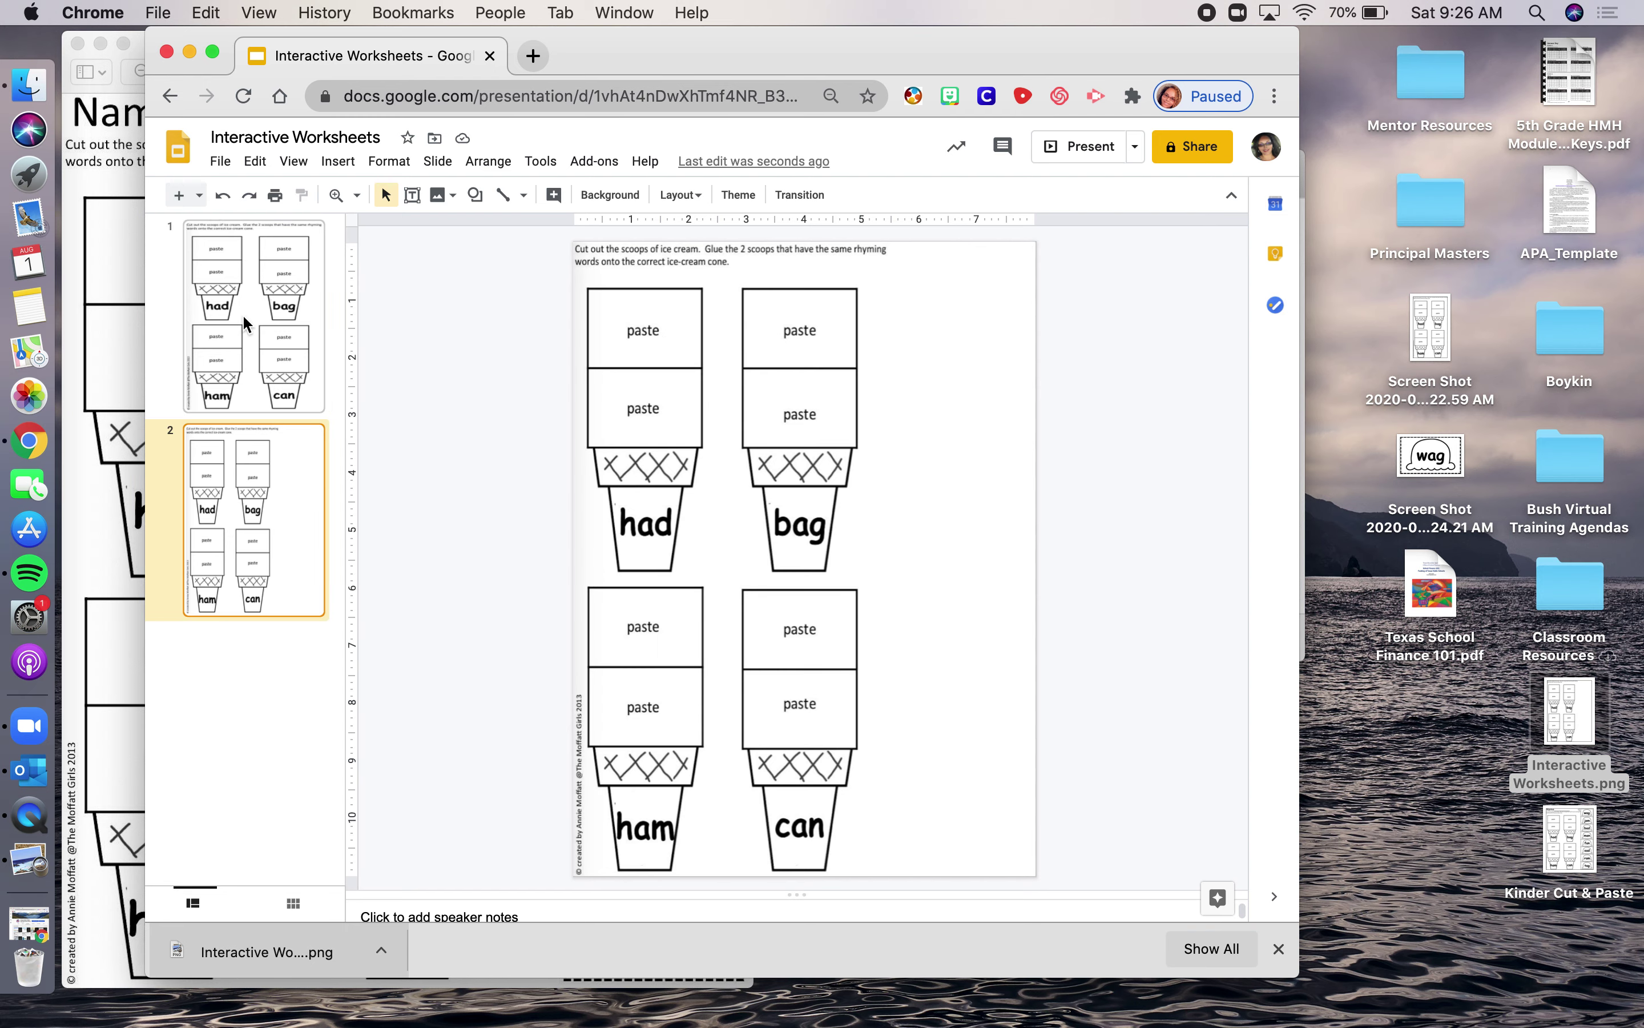
{"action": "left_click", "coordinate": [199, 196]}
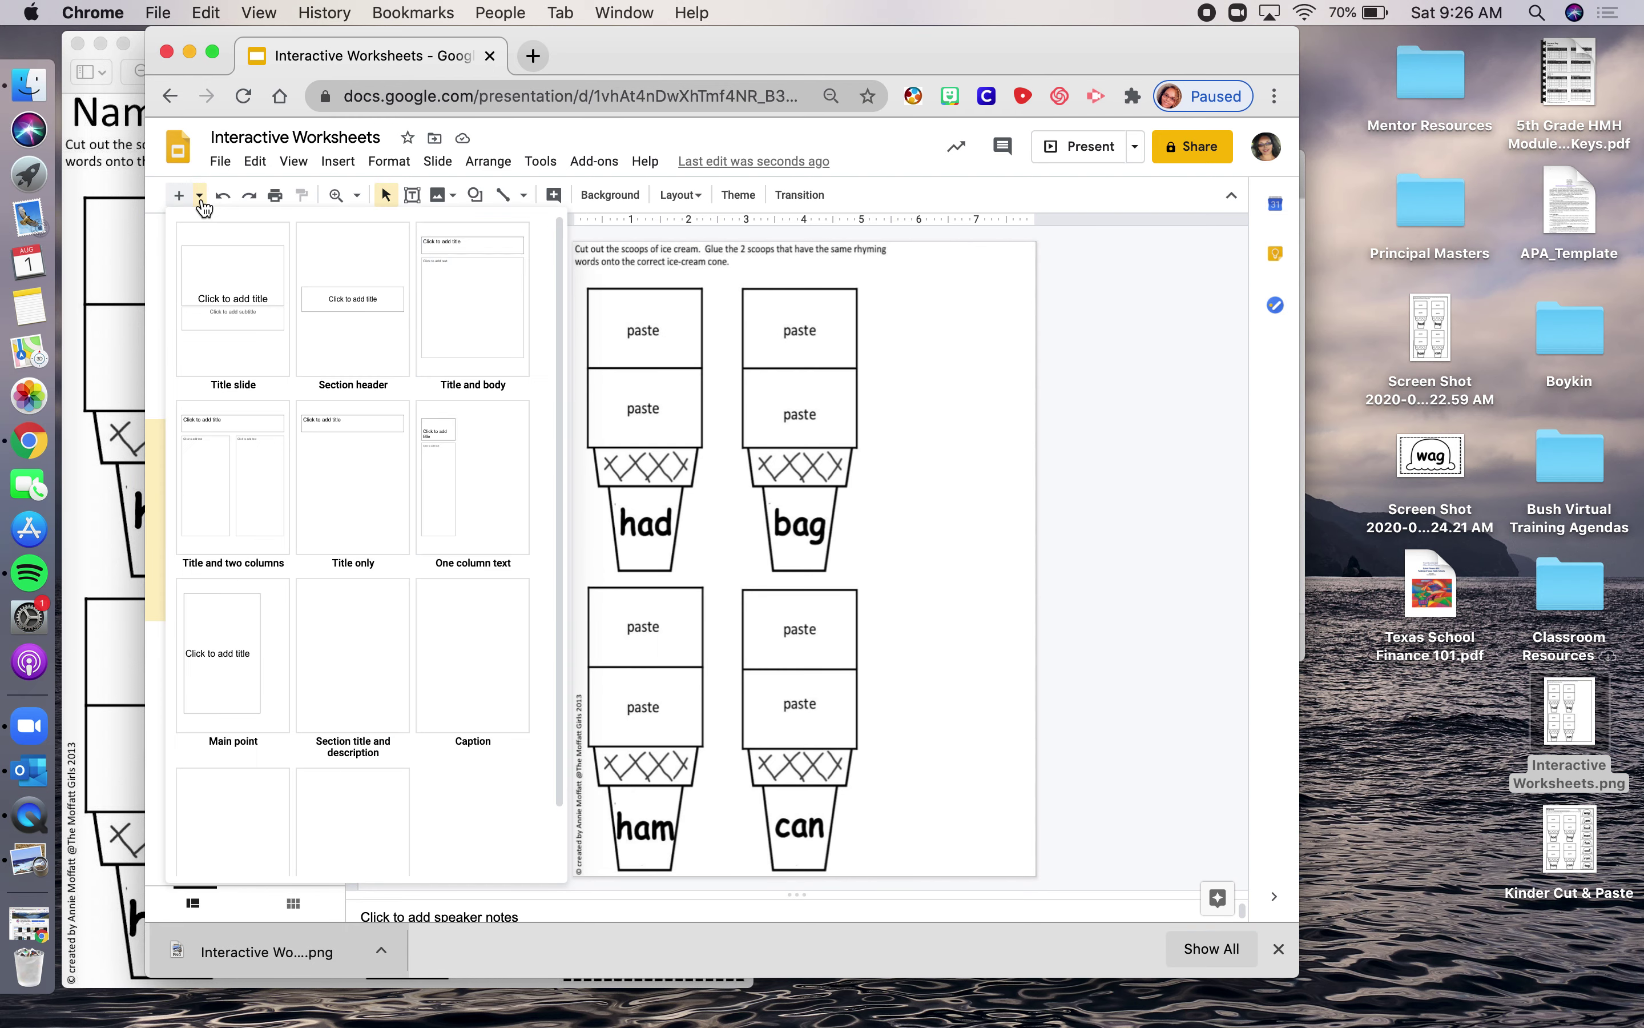
{"action": "left_click", "coordinate": [233, 287]}
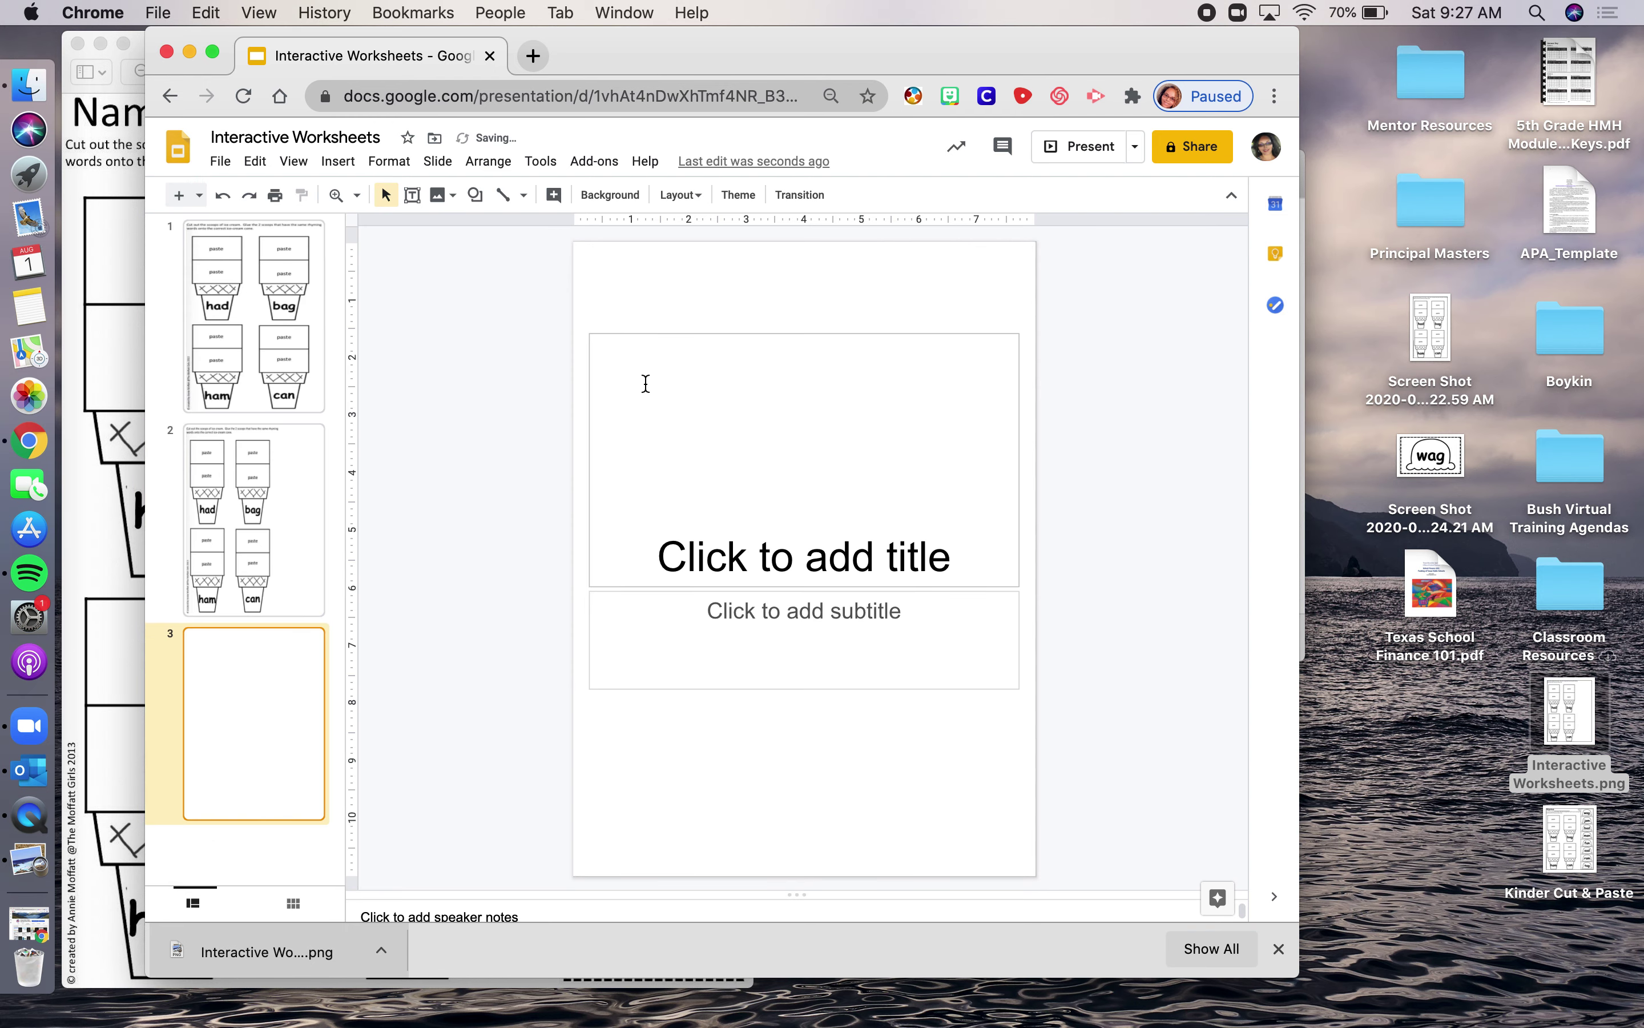
Delete the title and subtitle placeholders from slide 3.
{"action": "left_click", "coordinate": [633, 340]}
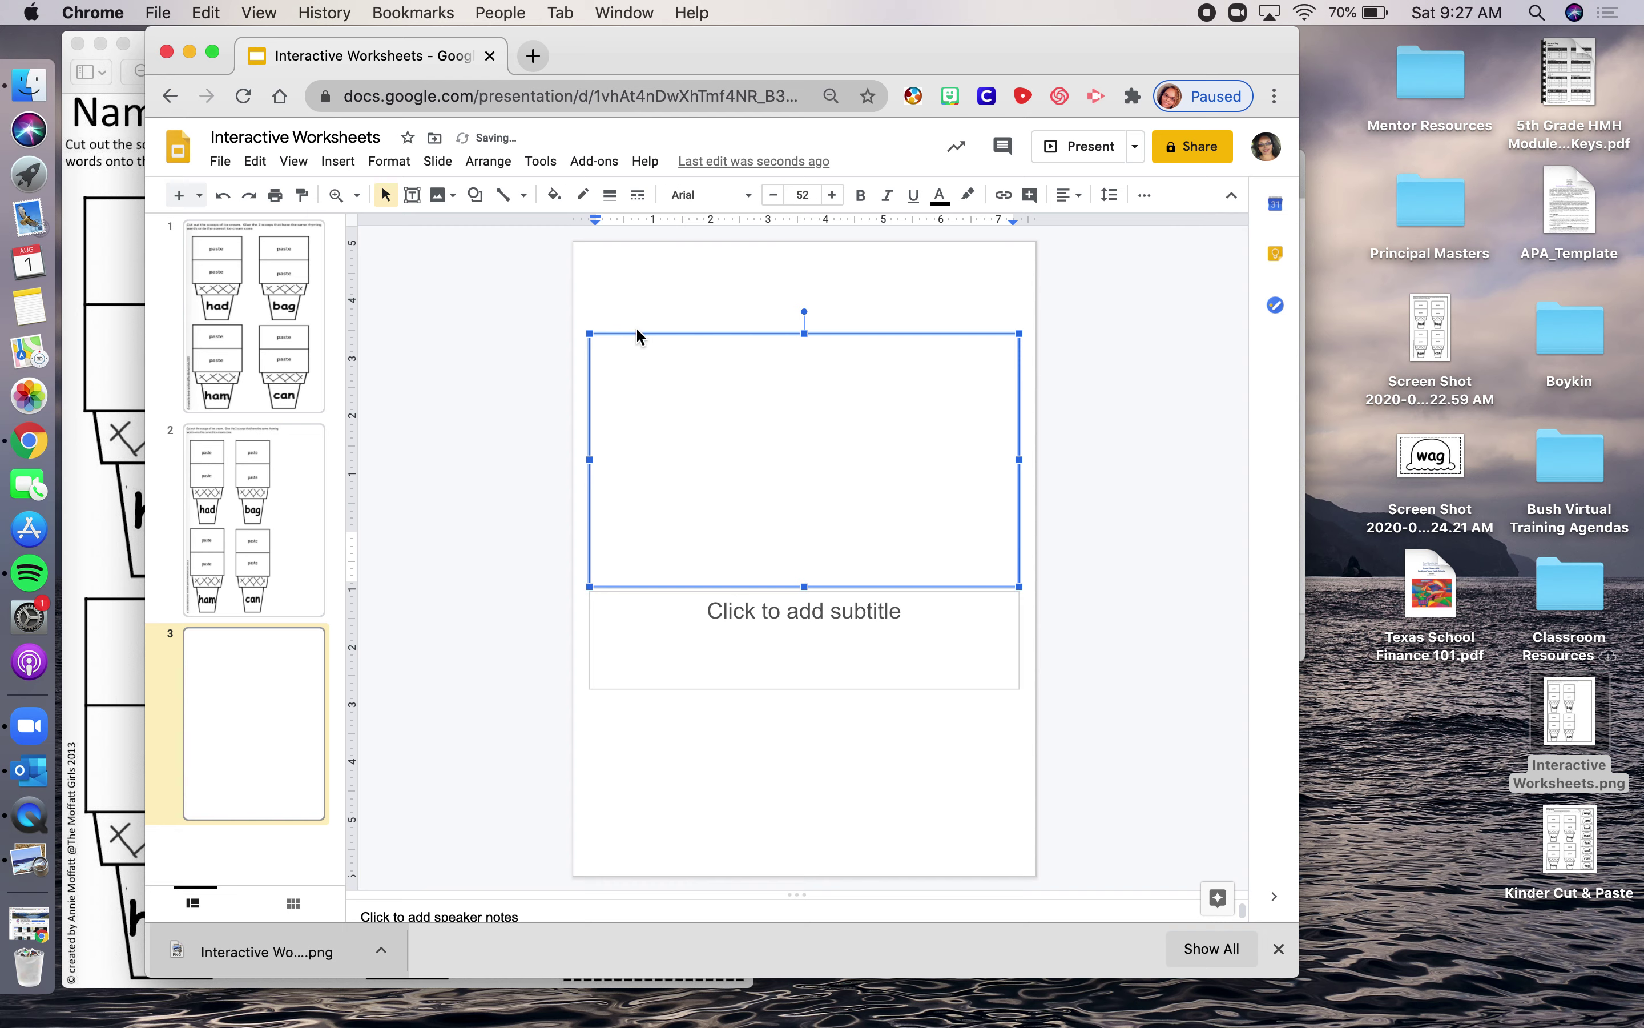
{"action": "left_click", "coordinate": [637, 333]}
{"action": "key", "text": "BackSpace"}
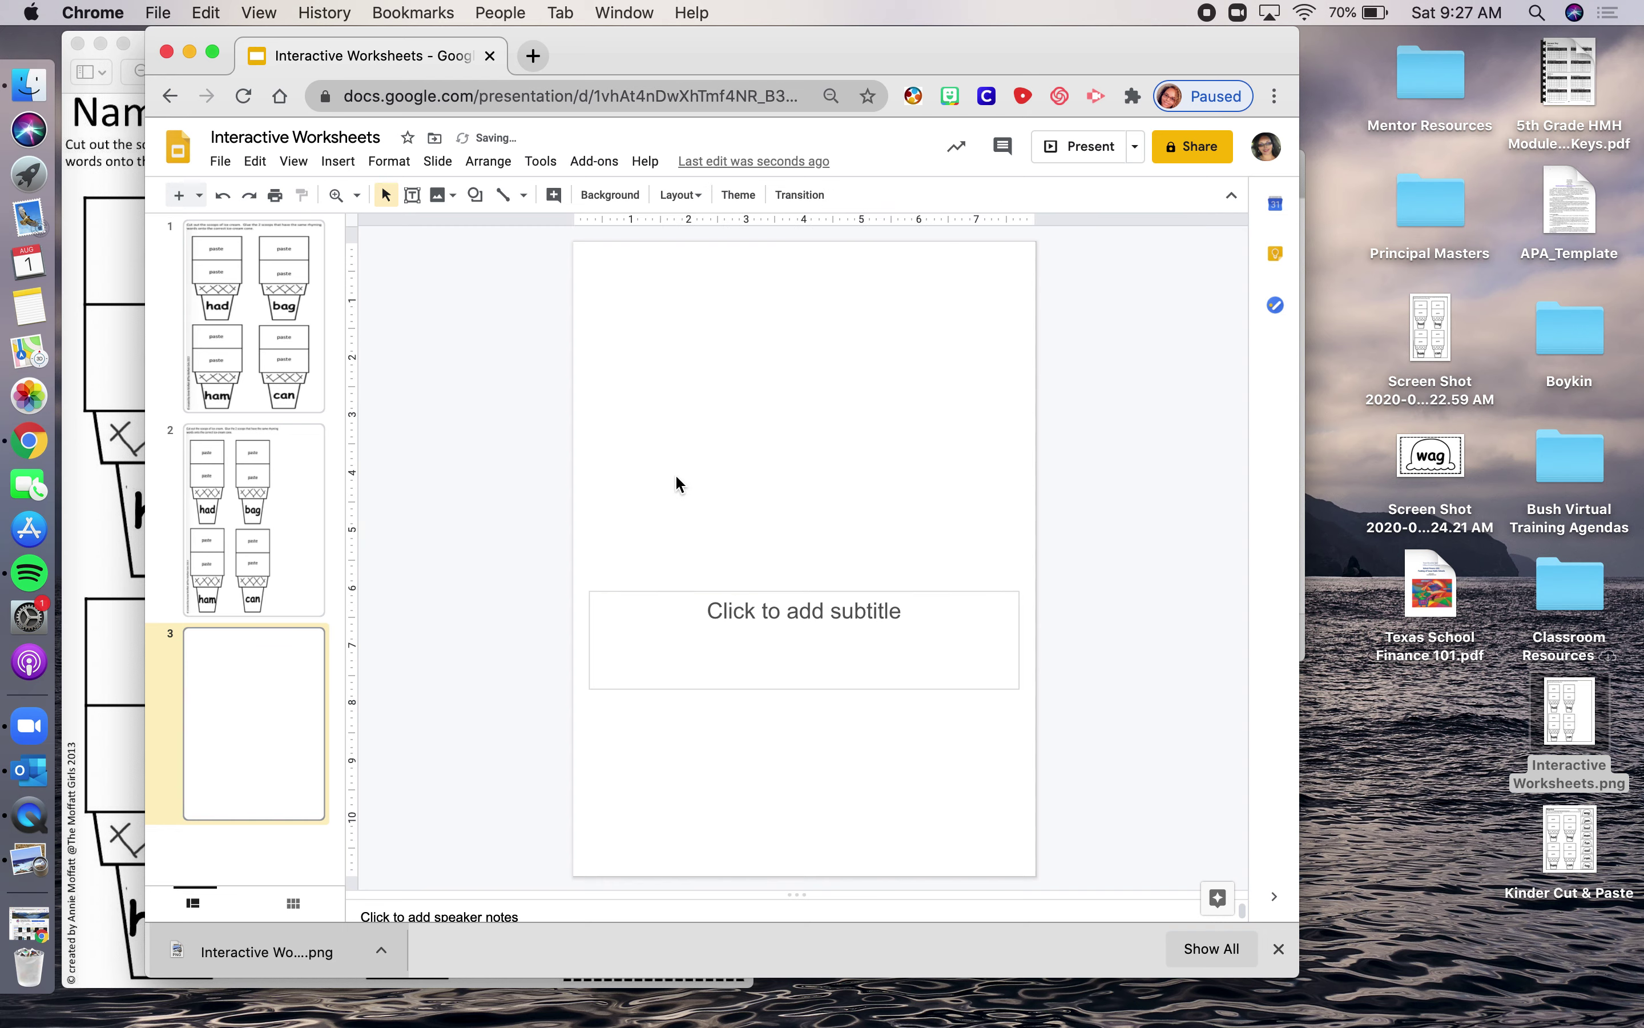
{"action": "left_click", "coordinate": [672, 593]}
{"action": "key", "text": "BackSpace"}
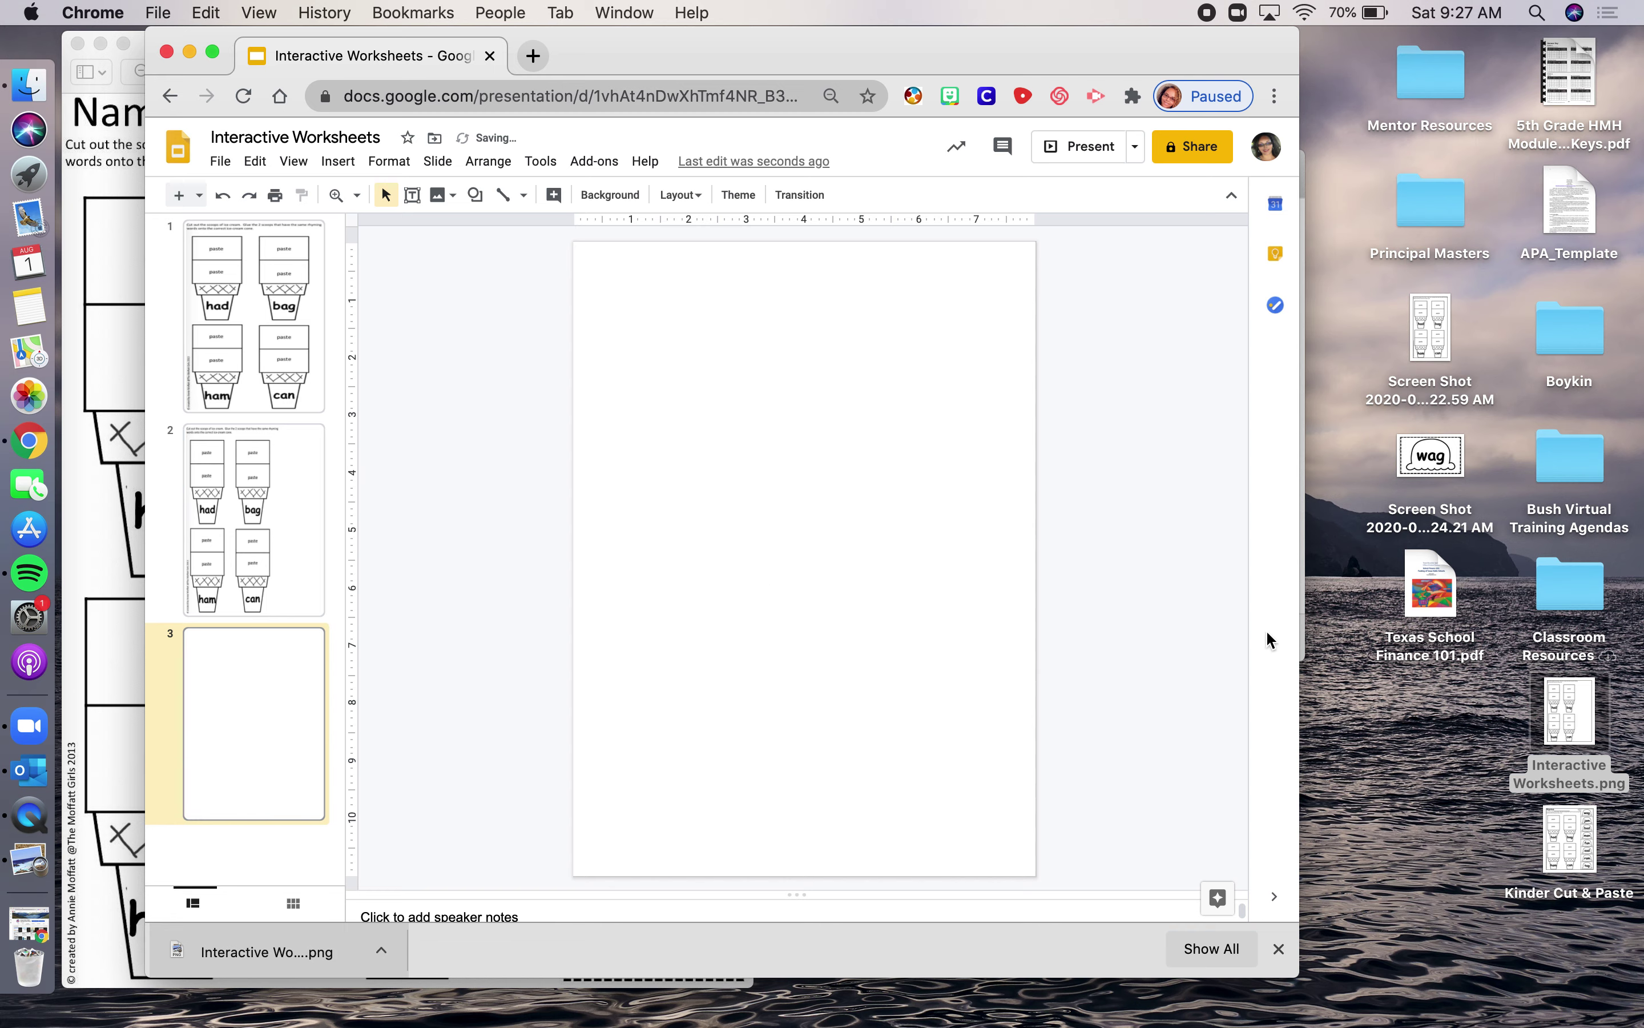
Preview the worksheet screenshot on the desktop and drop it onto slide 3.
{"action": "left_click", "coordinate": [1441, 318]}
{"action": "key", "text": "space"}
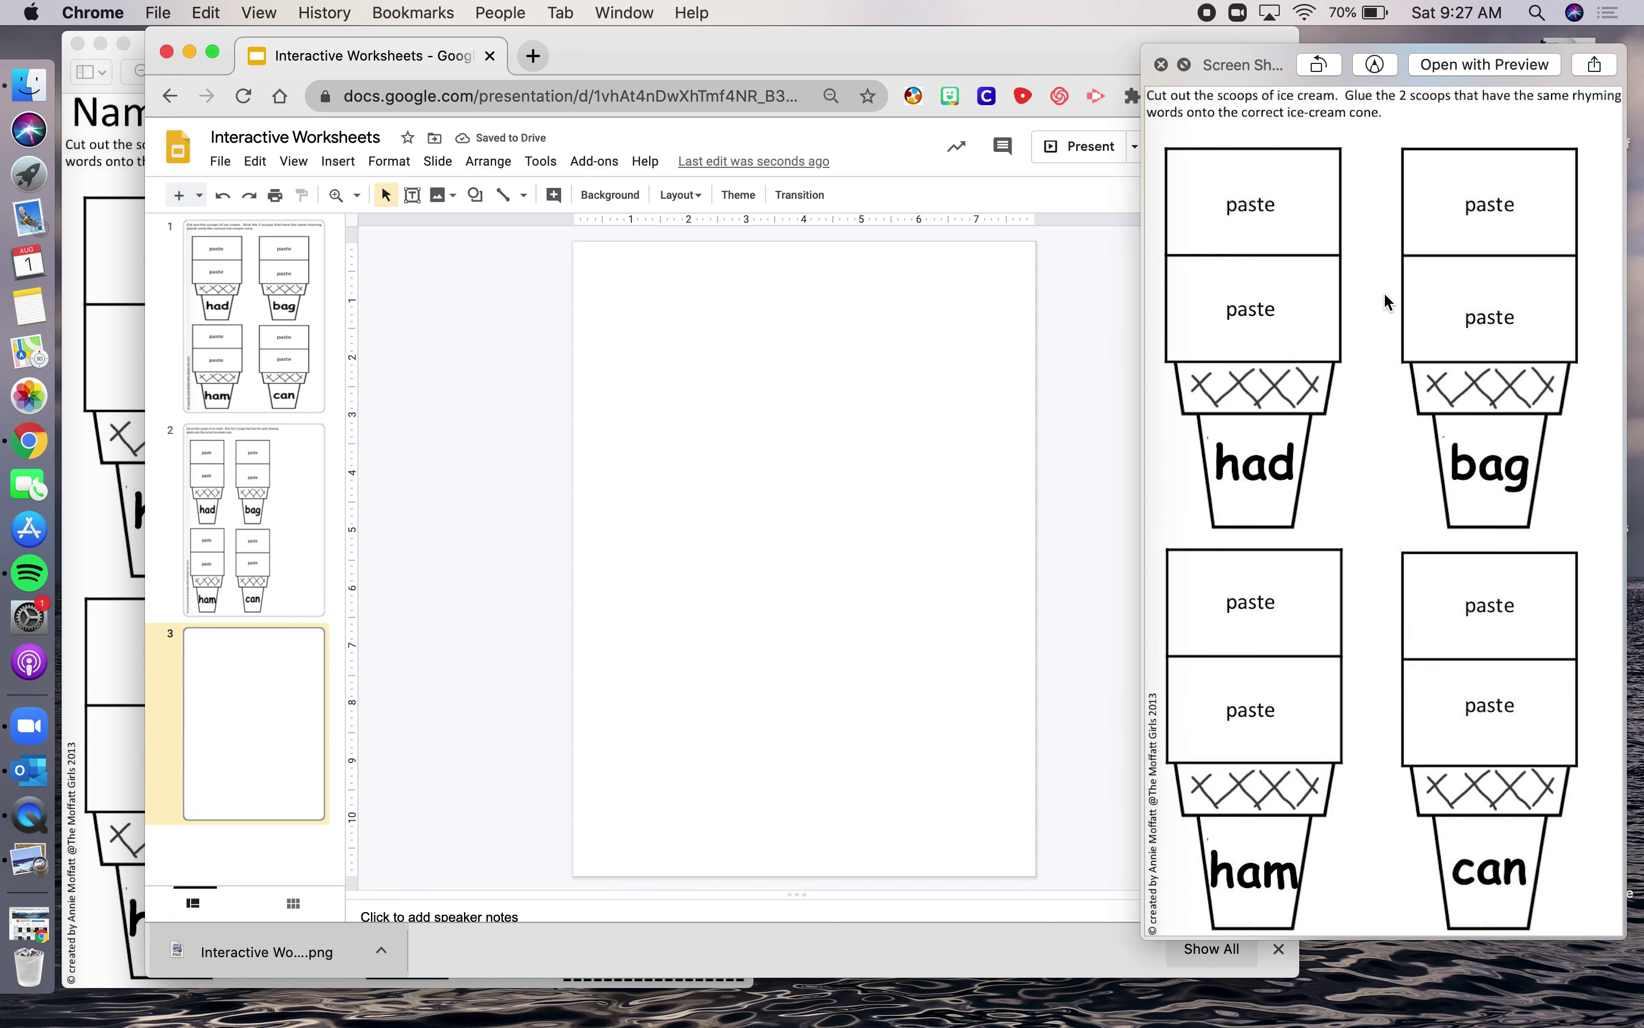
{"action": "left_click", "coordinate": [1065, 411]}
{"action": "left_click_drag", "start_coordinate": [1430, 326], "coordinate": [636, 450]}
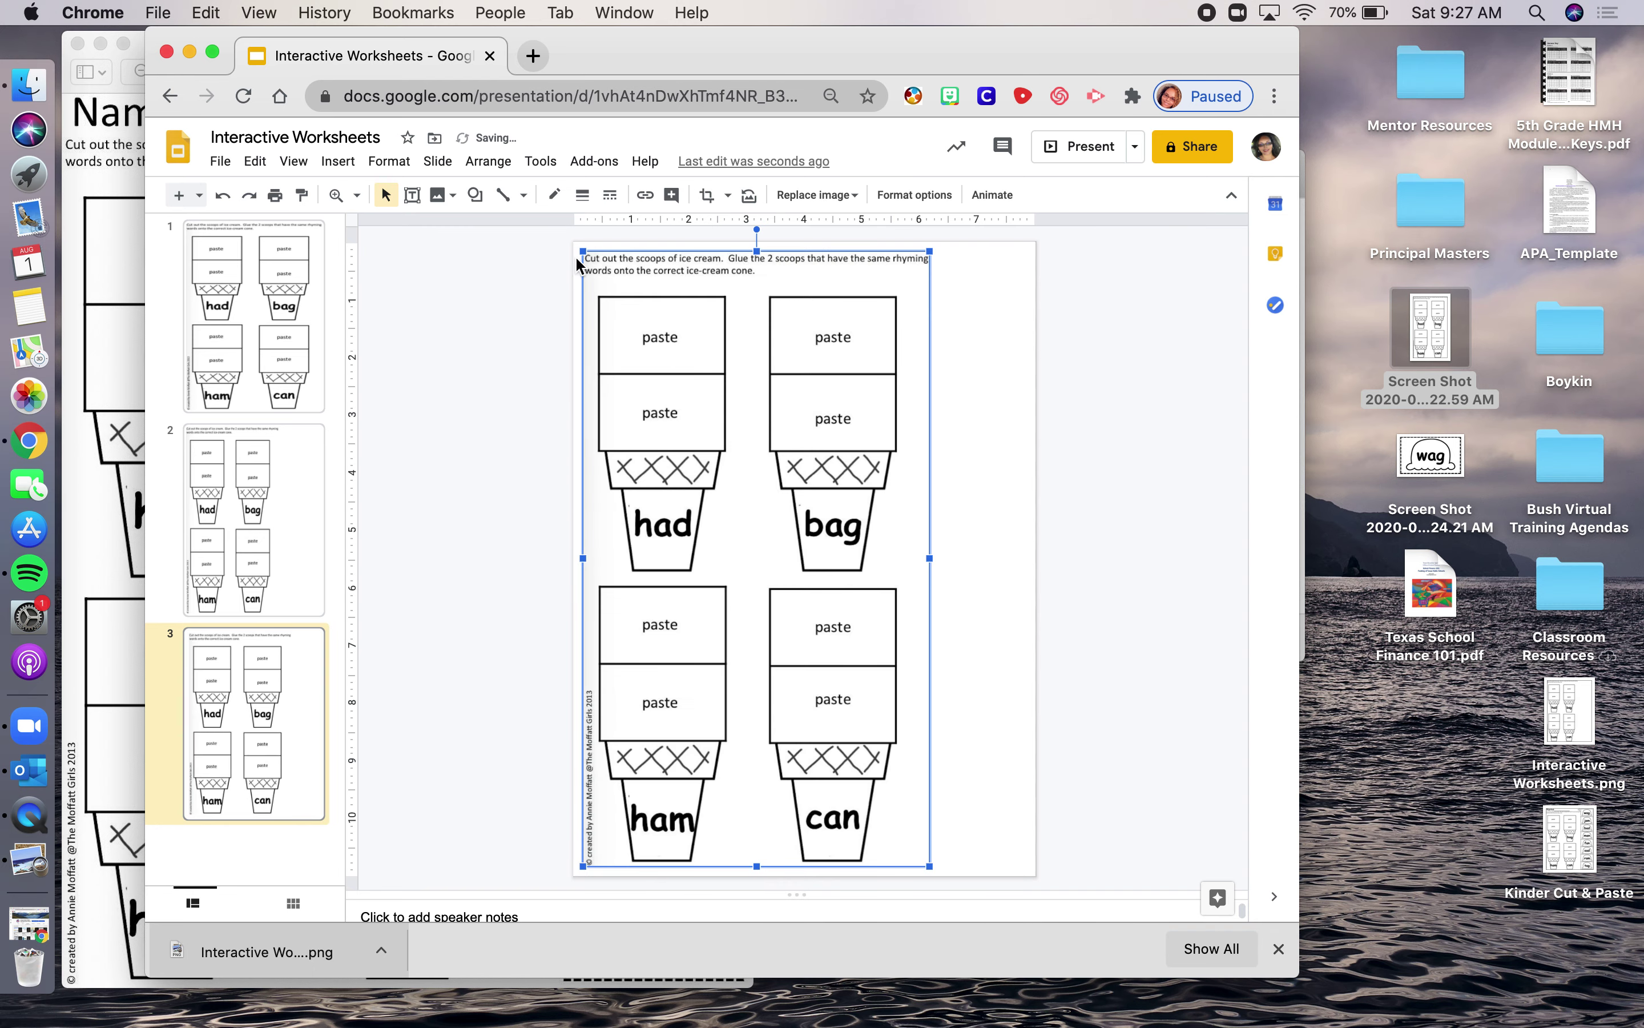
Narrow and resize the worksheet image so it fits within the portrait slide.
{"action": "left_click_drag", "start_coordinate": [643, 347], "coordinate": [633, 337]}
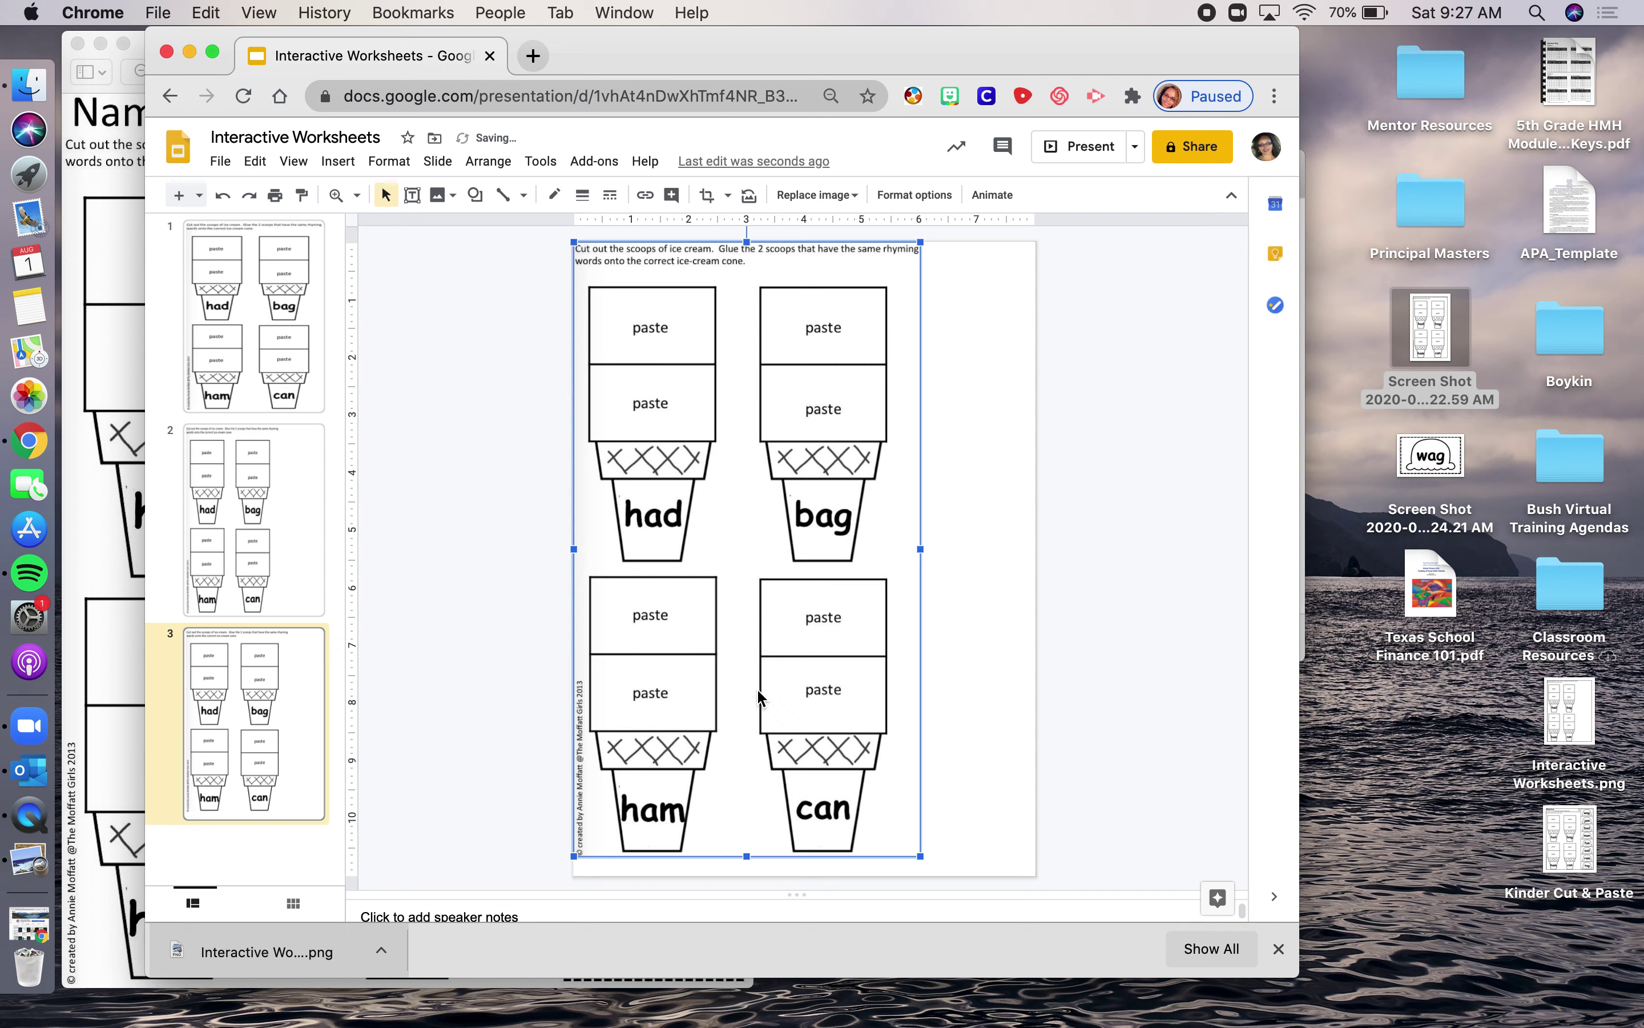
{"action": "left_click_drag", "start_coordinate": [747, 856], "coordinate": [748, 880]}
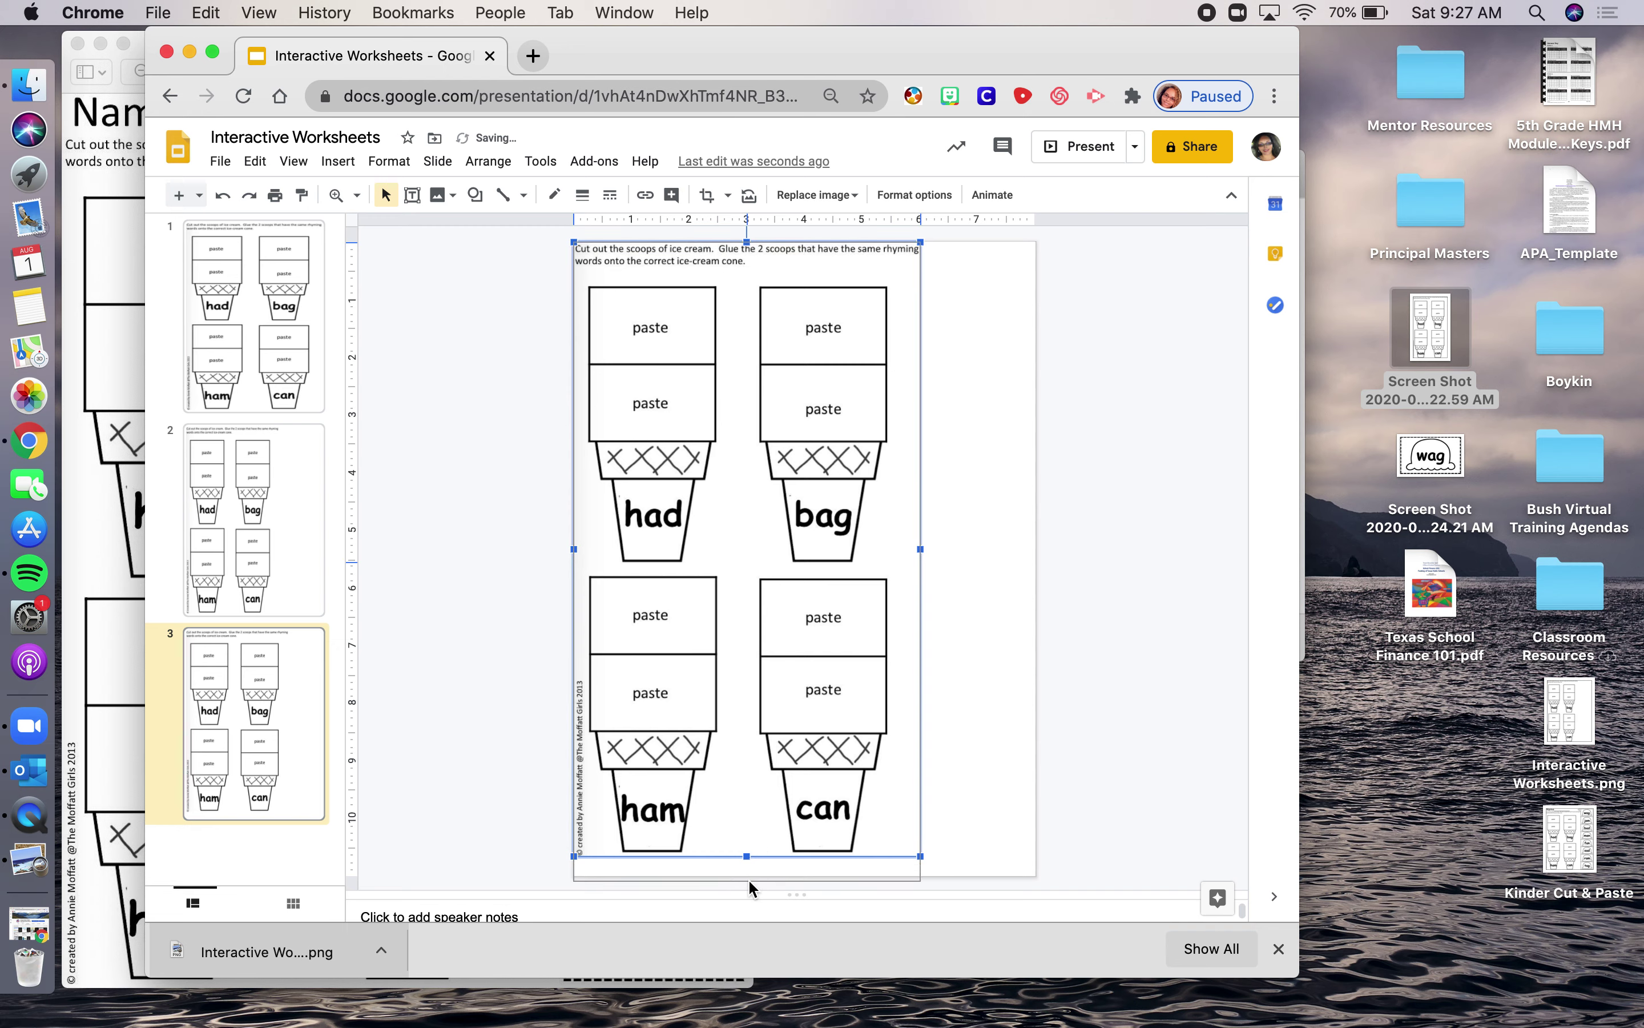
{"action": "left_click_drag", "start_coordinate": [921, 561], "coordinate": [867, 571]}
{"action": "left_click", "coordinate": [910, 570]}
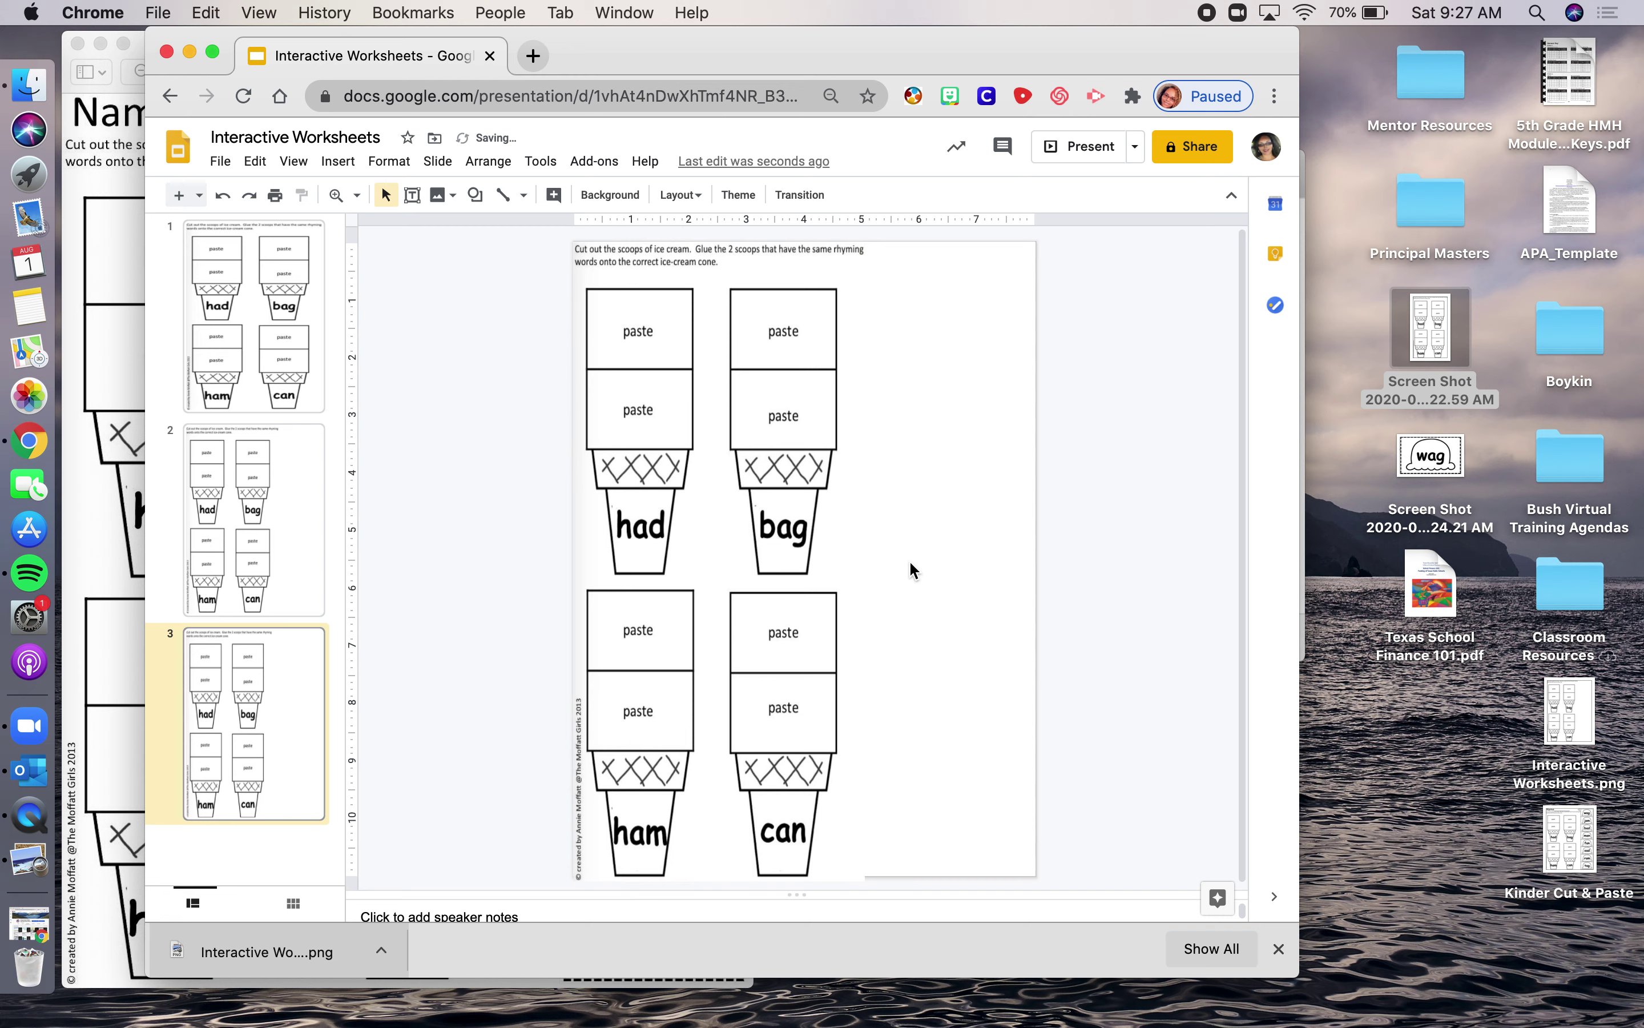
{"action": "left_click", "coordinate": [815, 684]}
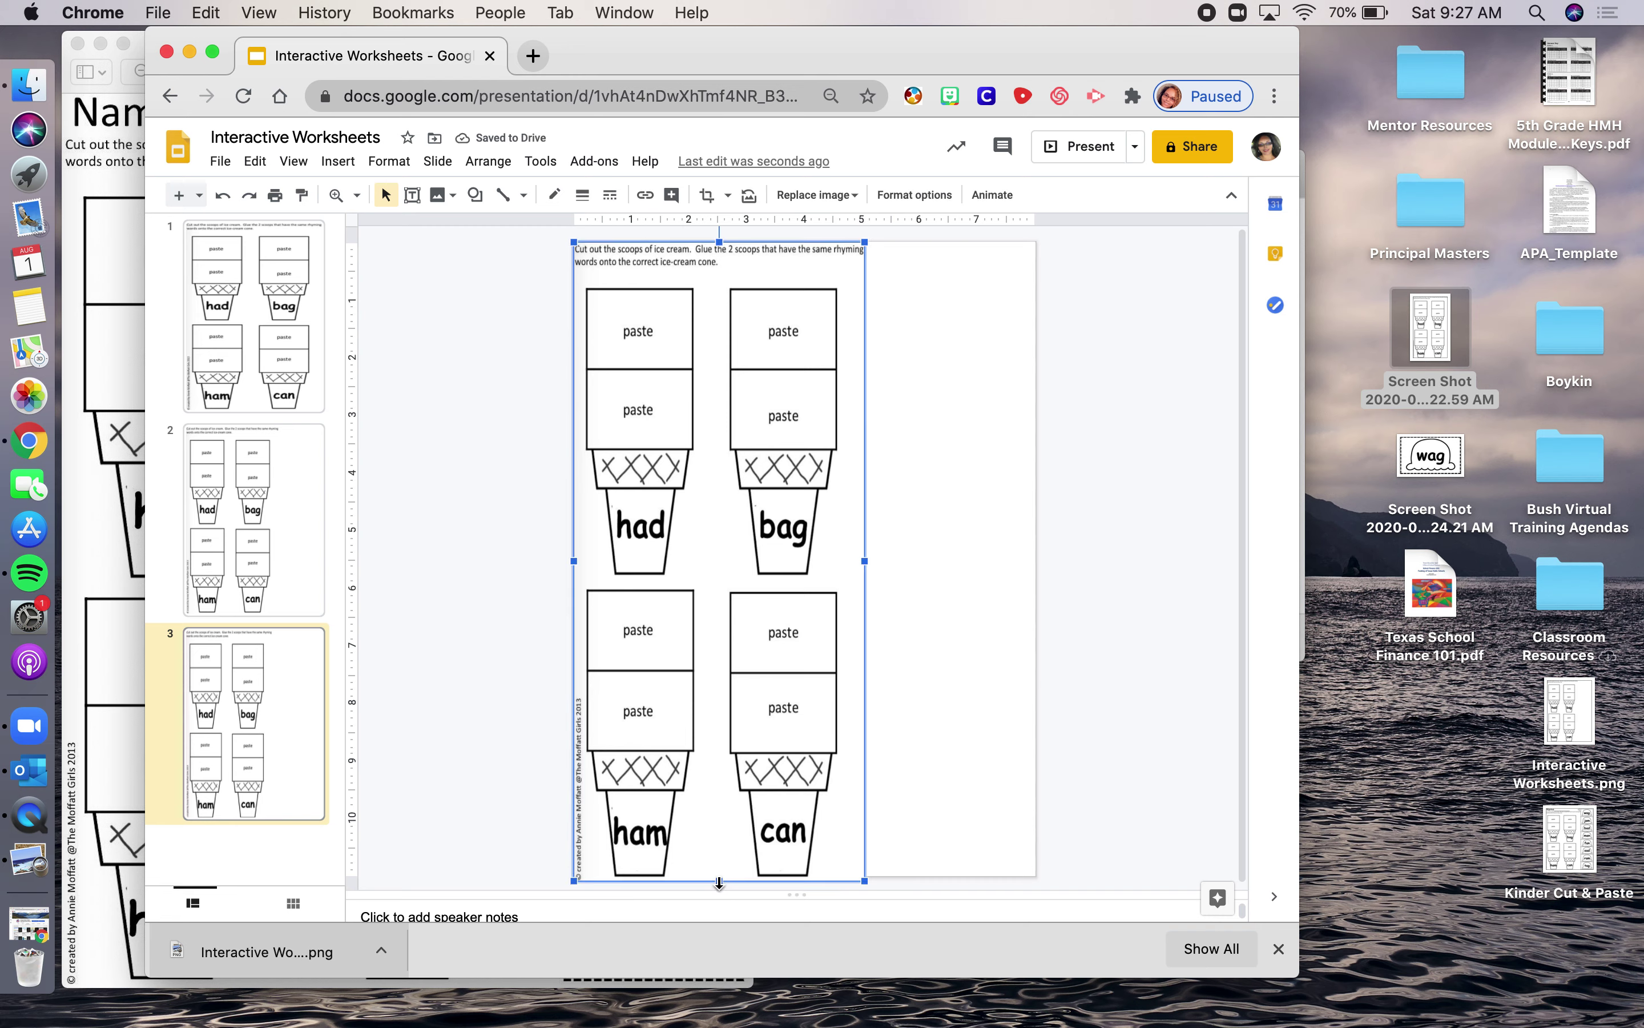
{"action": "left_click_drag", "start_coordinate": [719, 884], "coordinate": [719, 877]}
{"action": "left_click", "coordinate": [869, 820]}
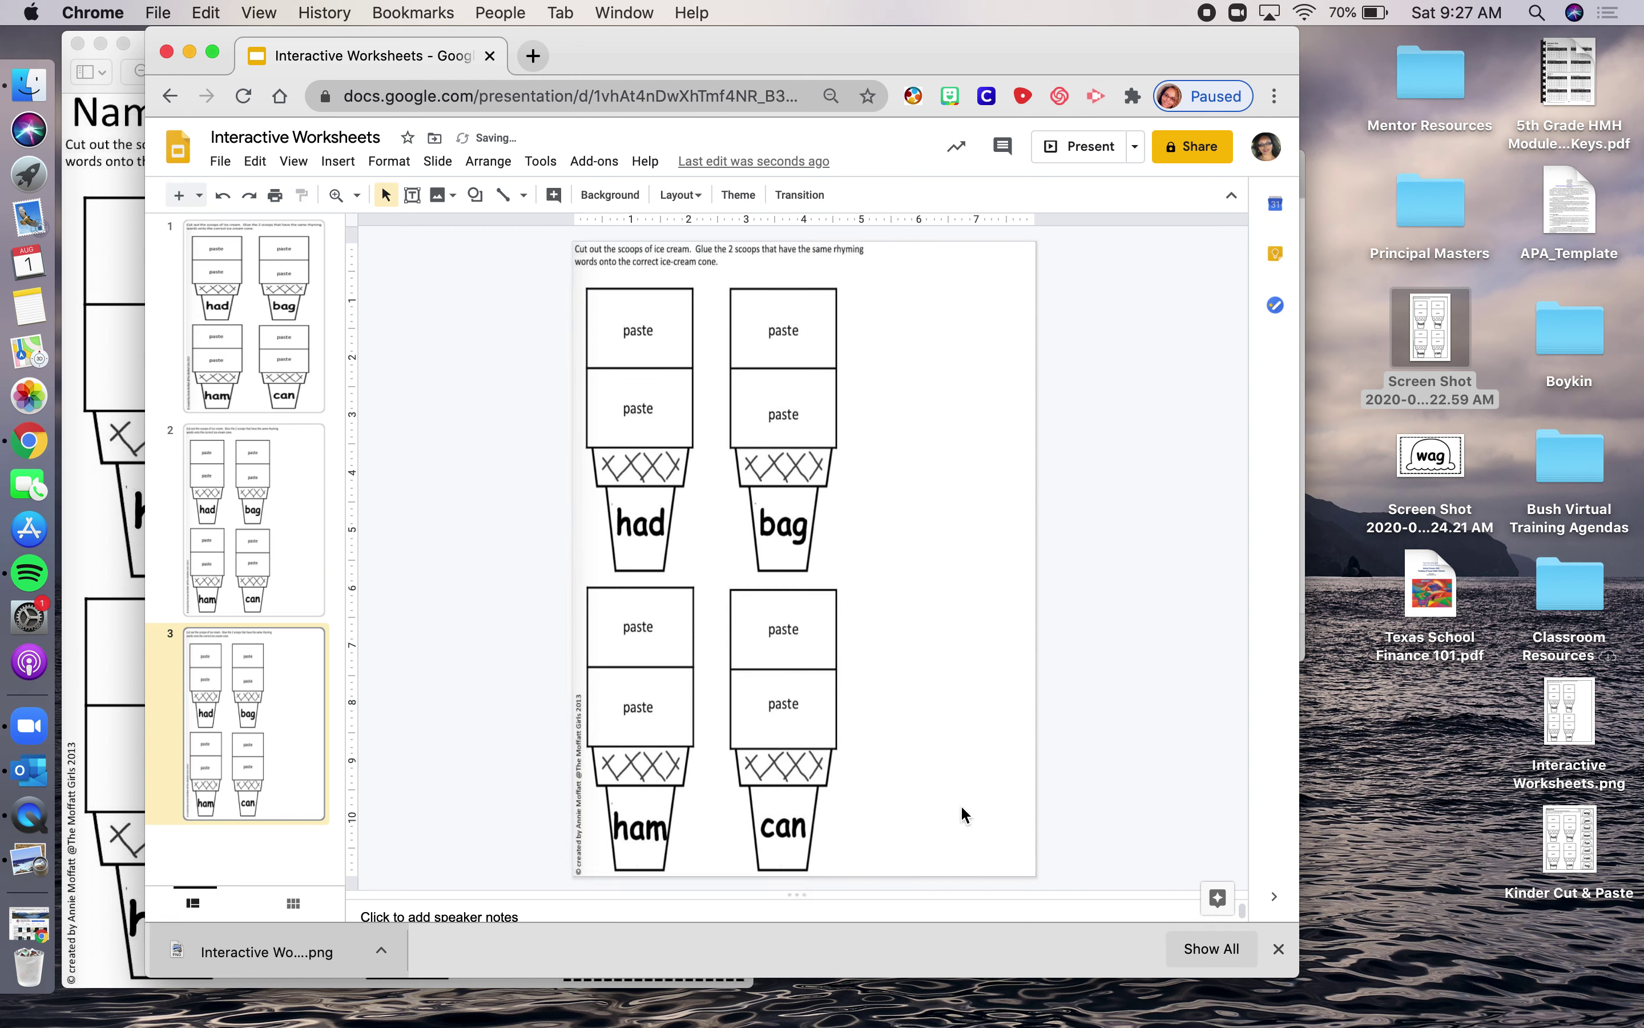
{"action": "left_click", "coordinate": [221, 161]}
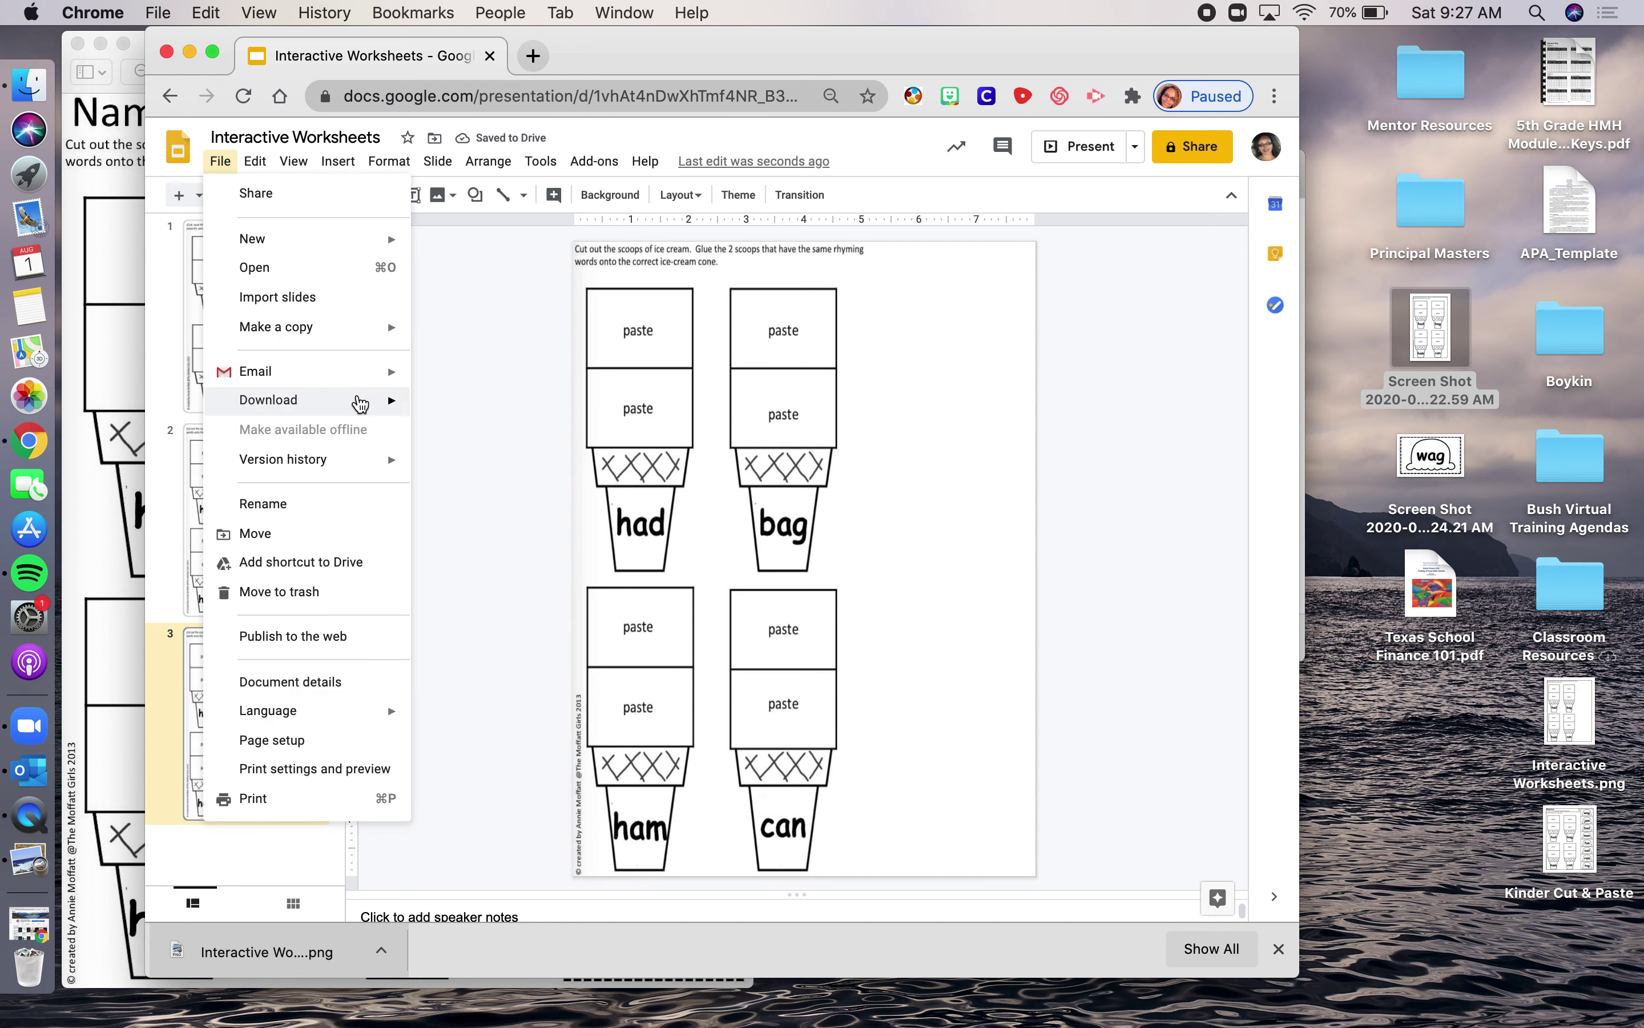
Download slide 3 as a PNG image via File > Download.
{"action": "mouse_move", "coordinate": [361, 403]}
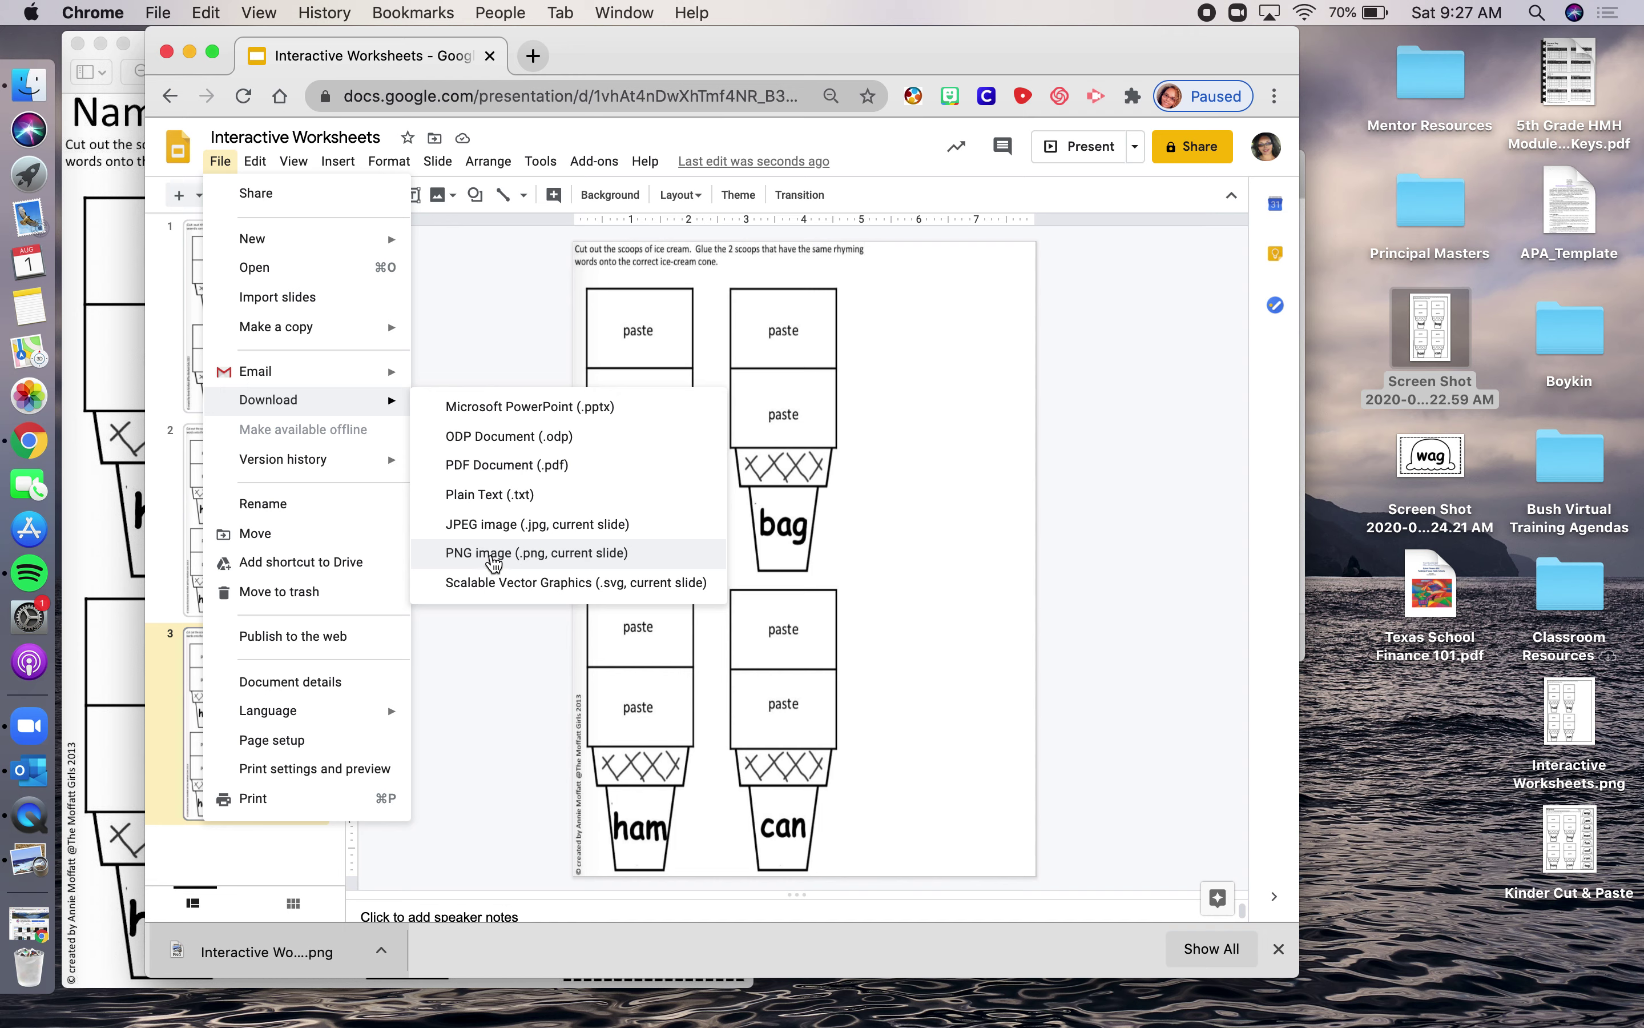
{"action": "left_click", "coordinate": [494, 561]}
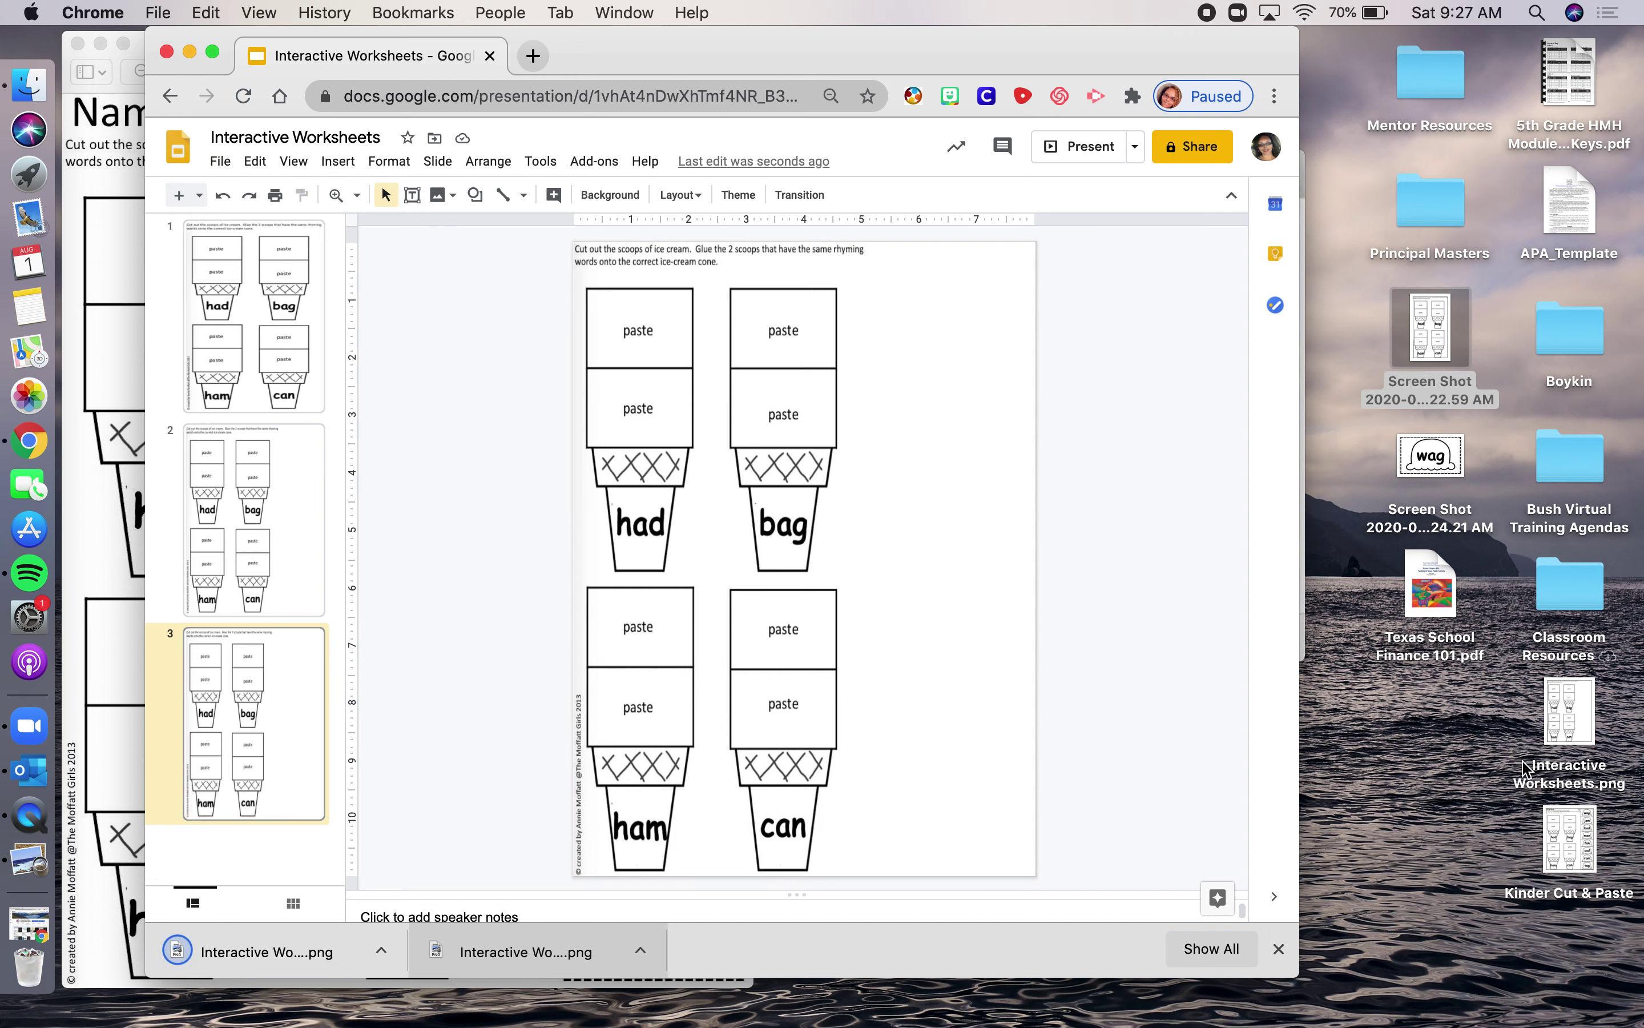
{"action": "left_click", "coordinate": [1332, 721]}
{"action": "left_click", "coordinate": [1439, 756]}
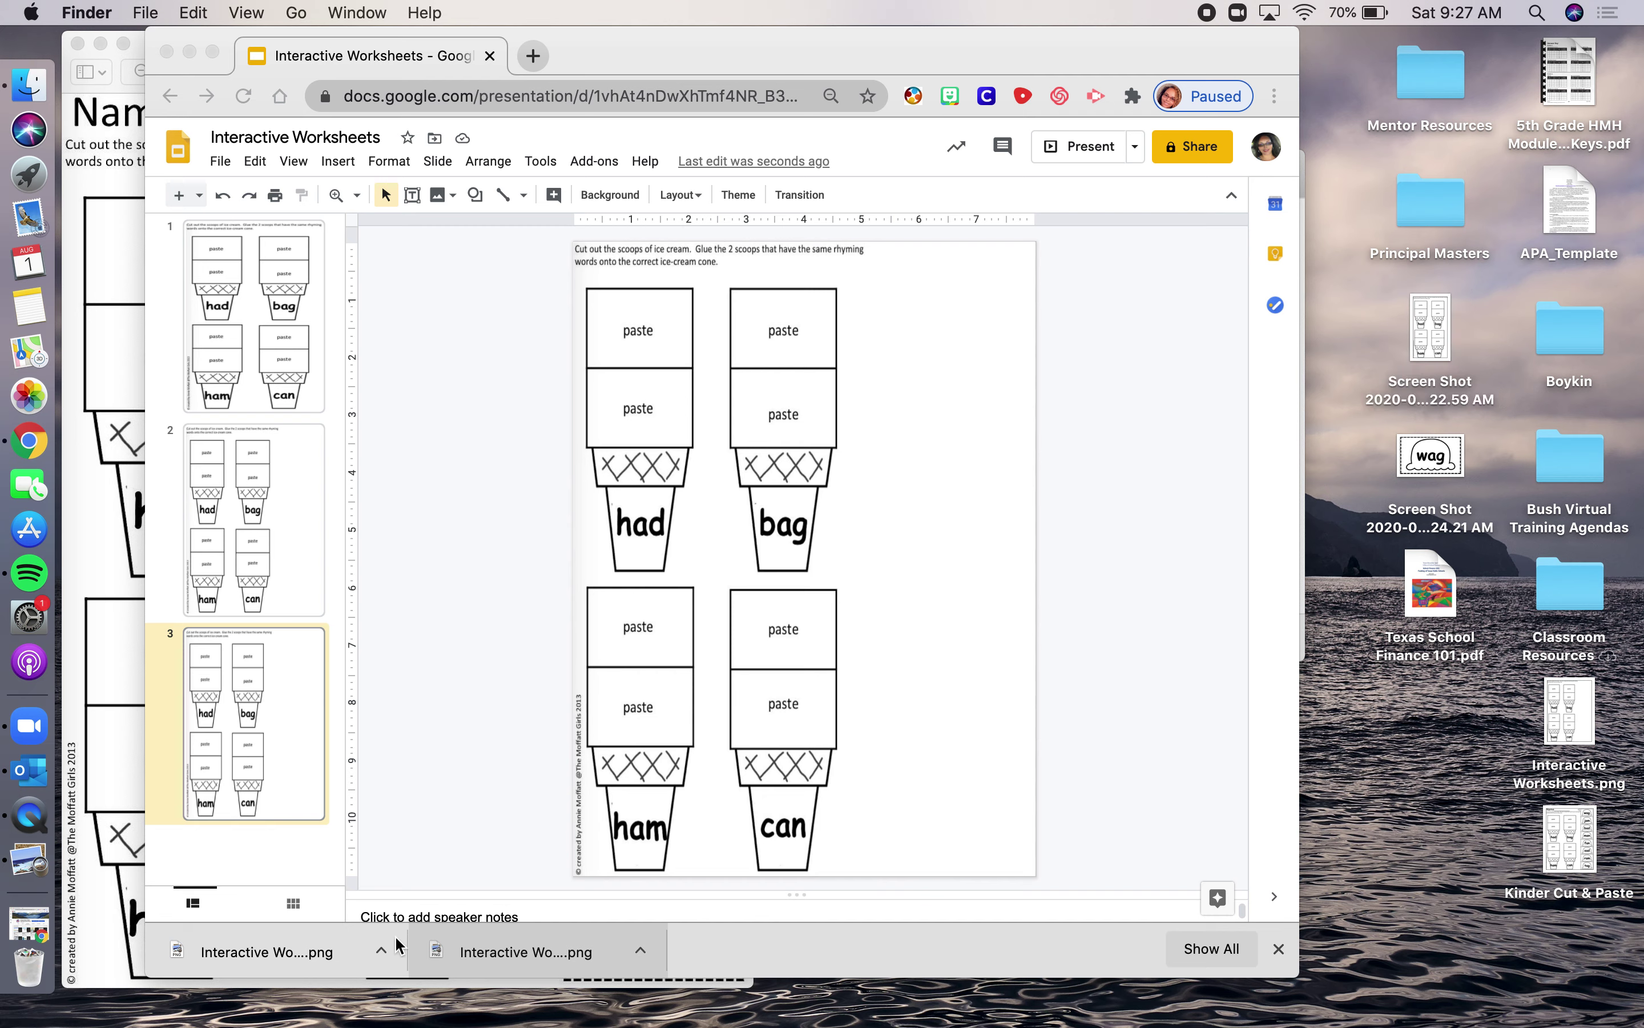
Save the PNG to the desktop as a Keep Both copy, then delete slide 3's worksheet image.
{"action": "left_click", "coordinate": [279, 953]}
{"action": "left_click_drag", "start_coordinate": [278, 953], "coordinate": [1410, 754]}
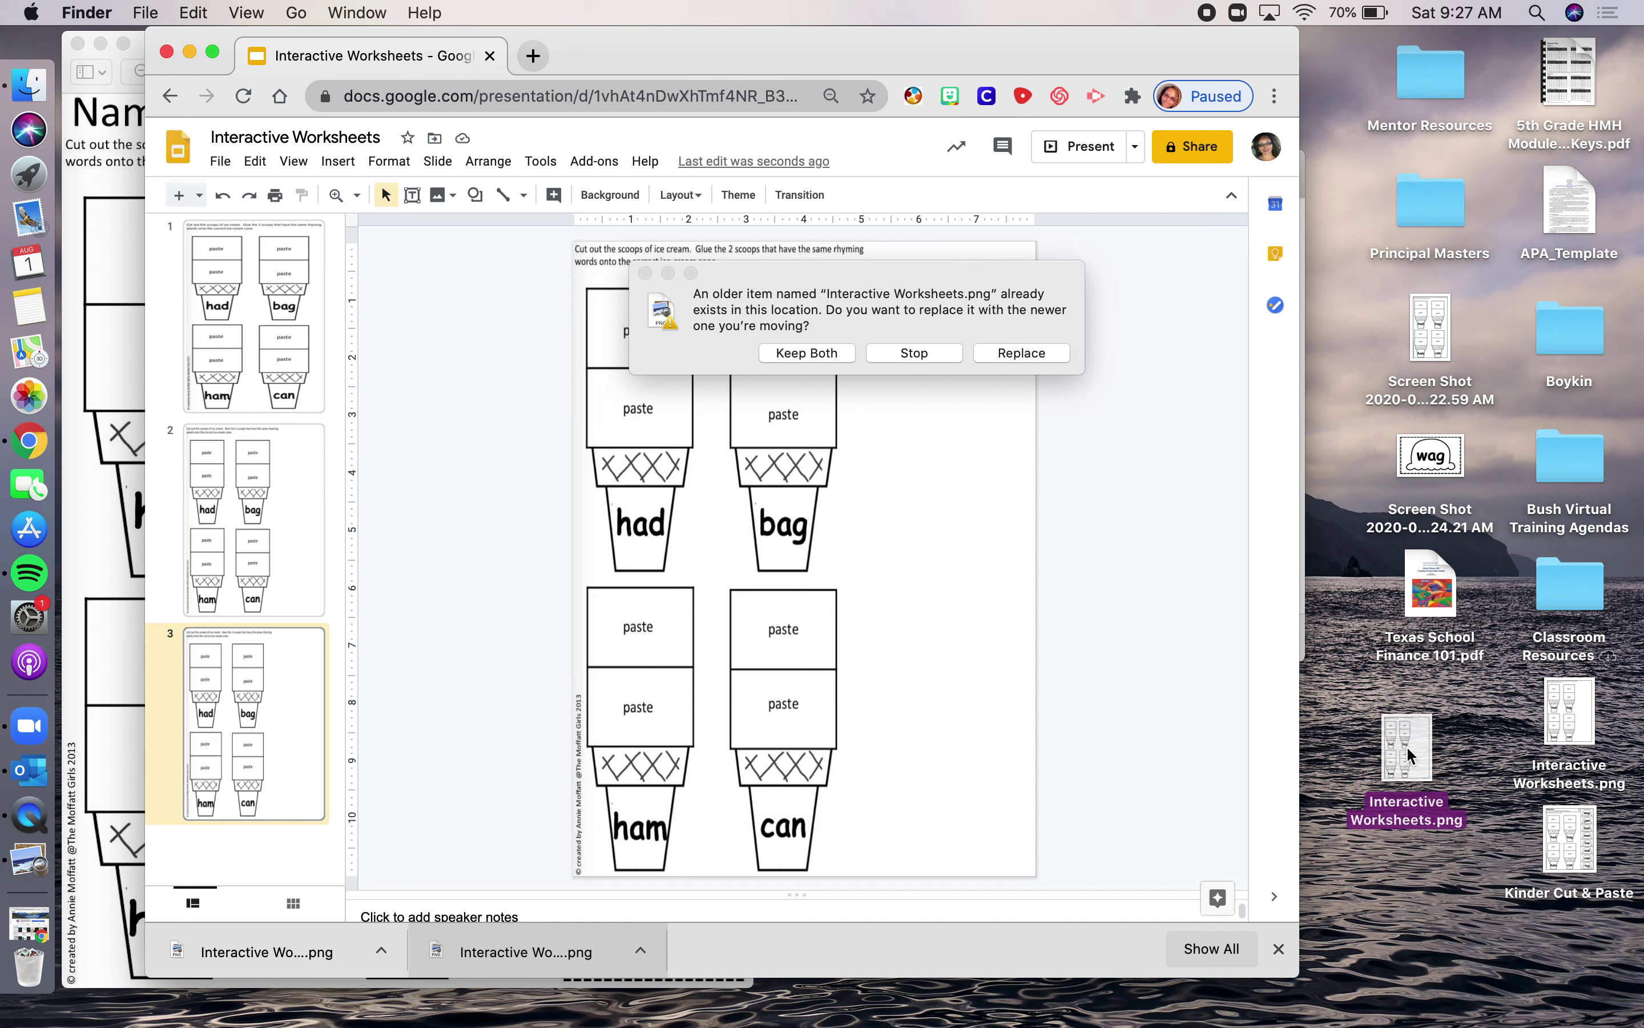
{"action": "left_click", "coordinate": [821, 357]}
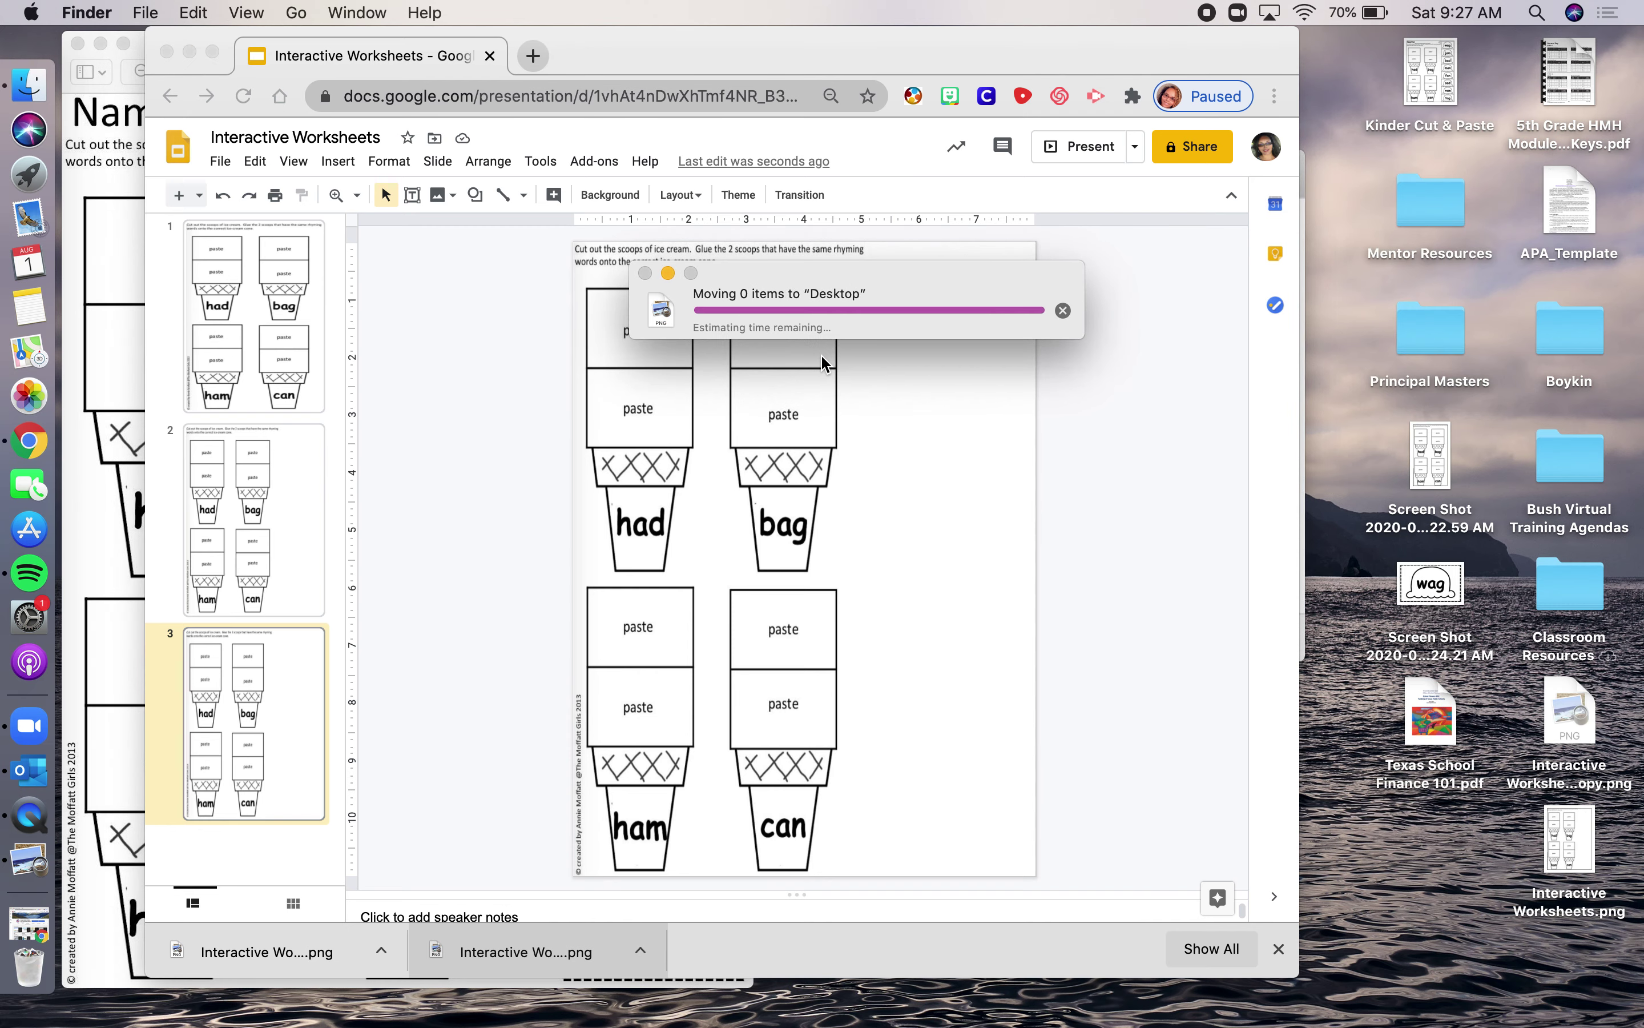
{"action": "left_click", "coordinate": [694, 687]}
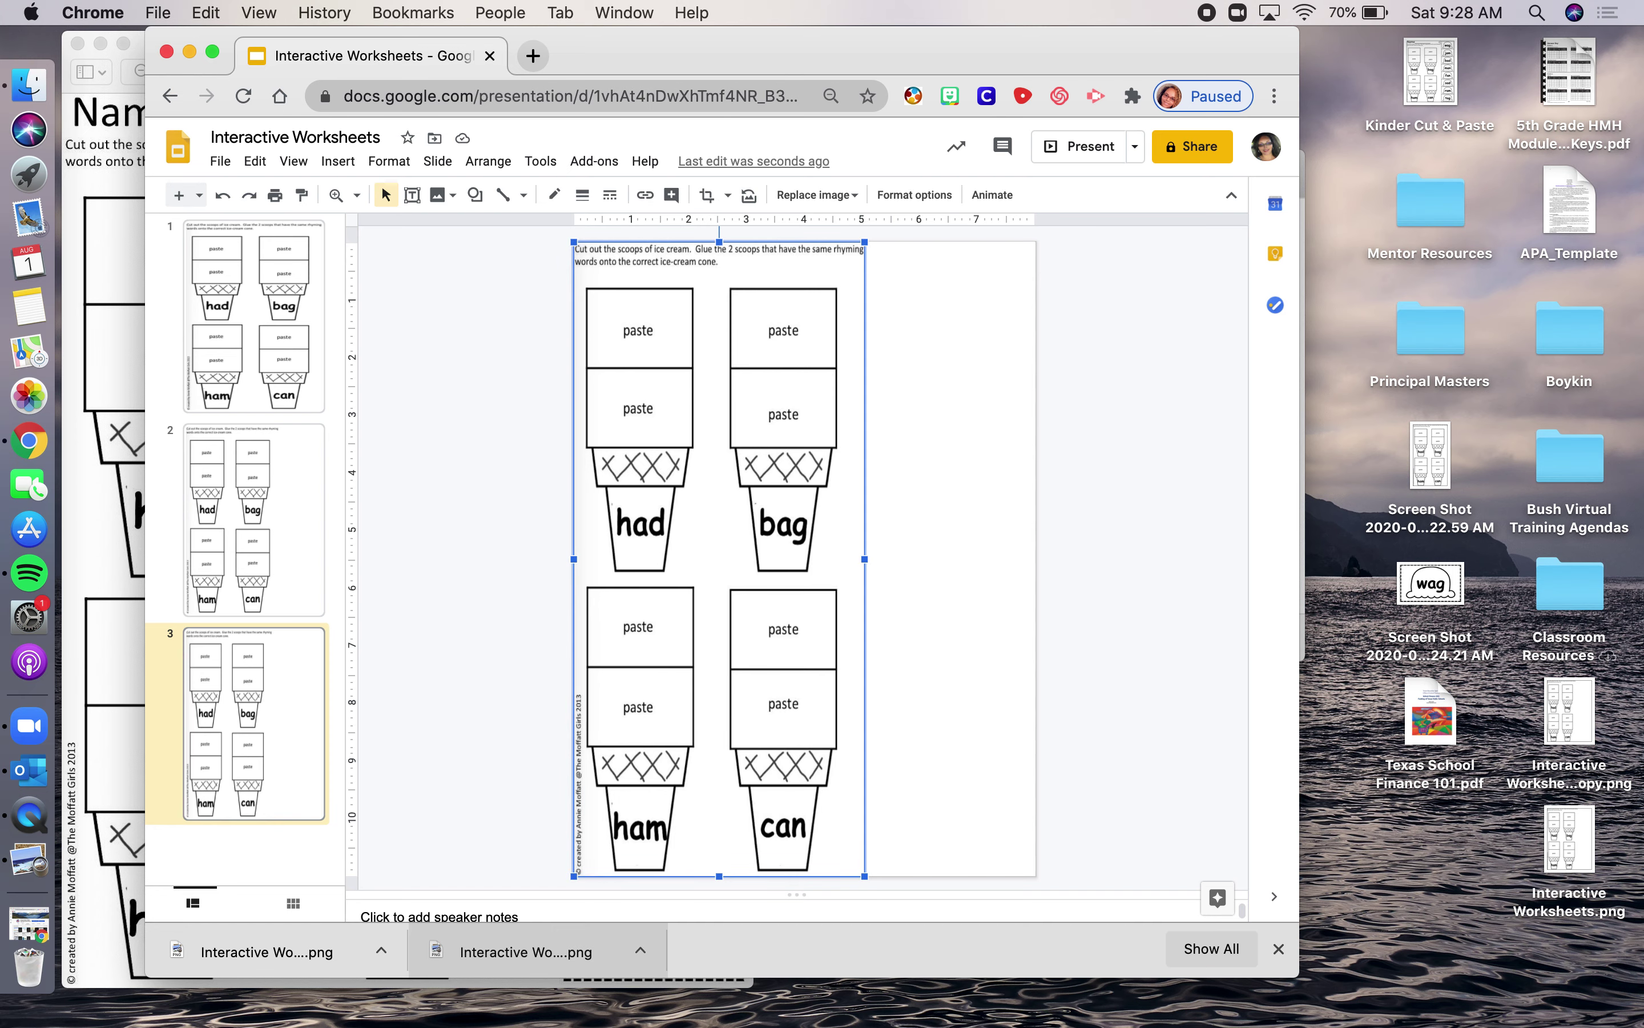
{"action": "key", "text": "Delete"}
Upload the desktop worksheet PNG copy as slide 3's background image.
{"action": "left_click", "coordinate": [610, 194]}
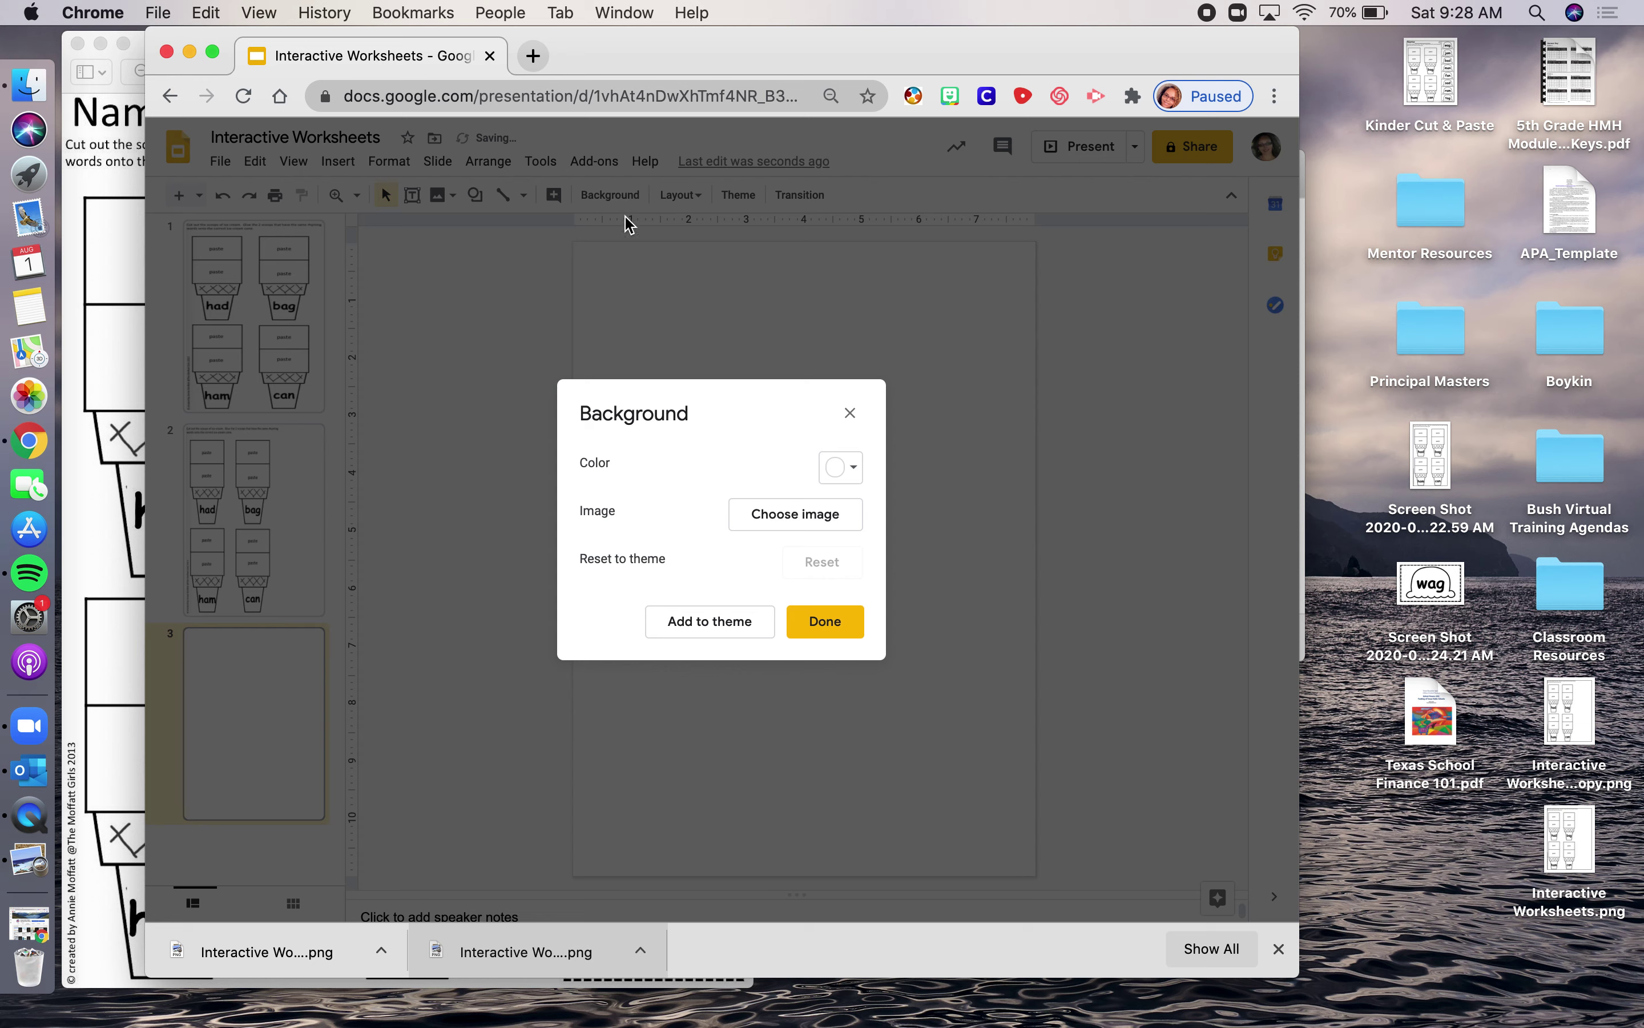
{"action": "left_click", "coordinate": [789, 513]}
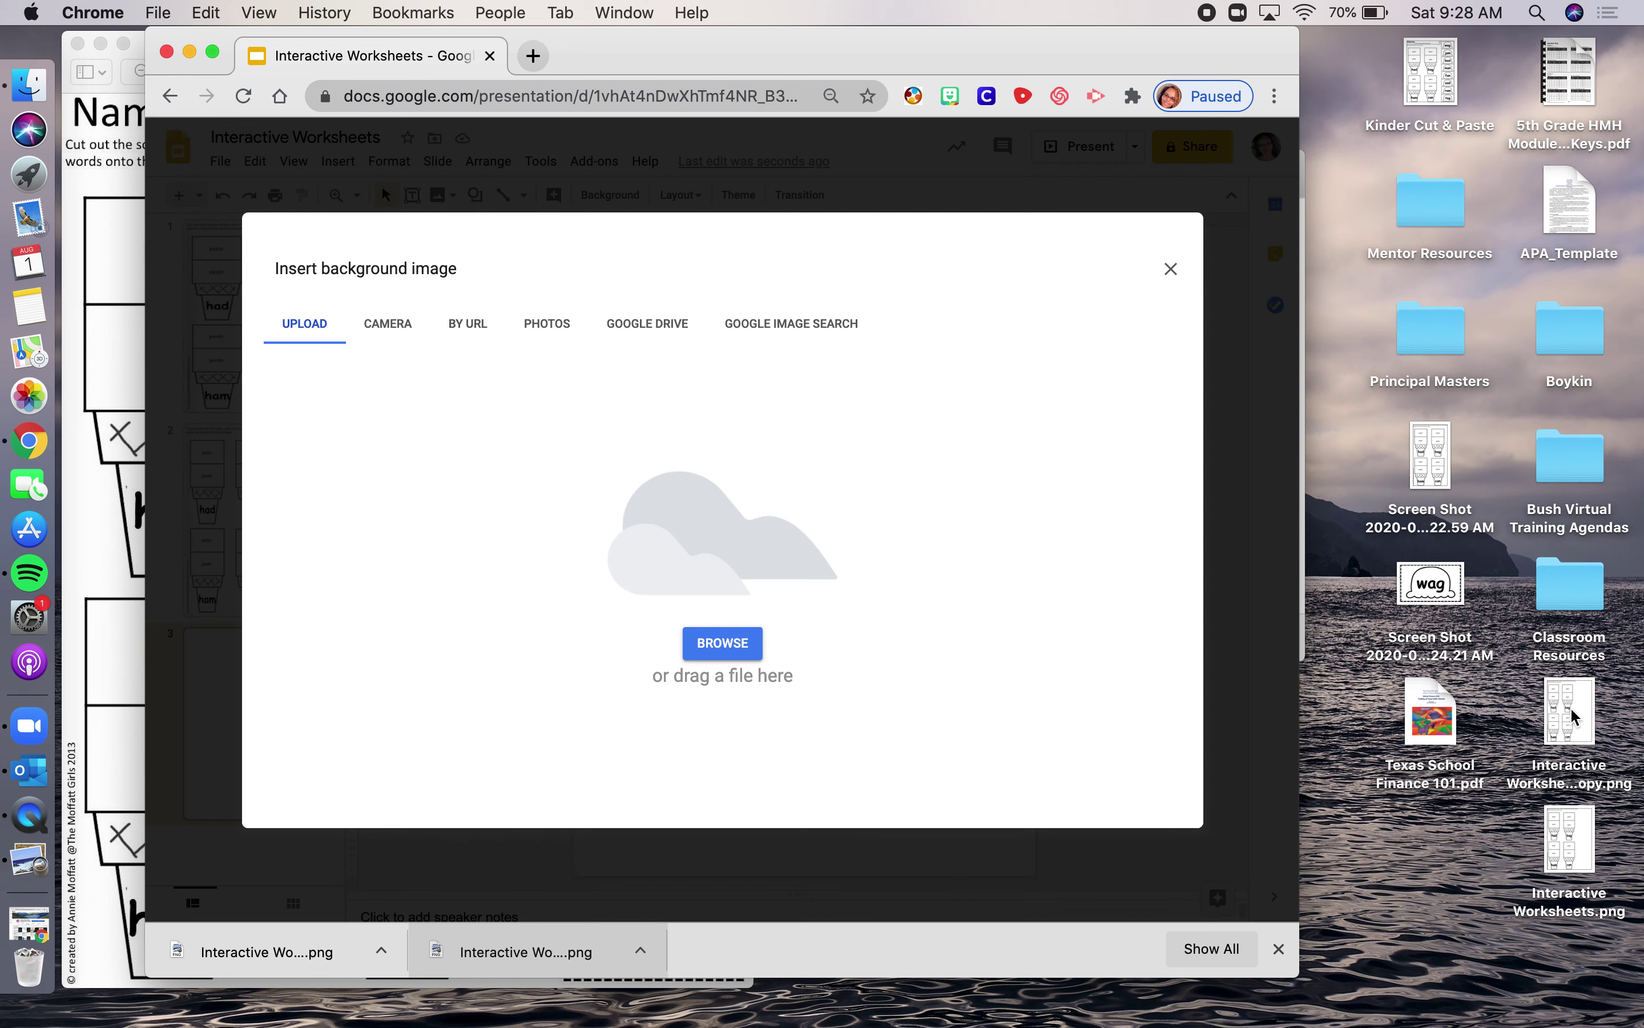
{"action": "left_click_drag", "start_coordinate": [1575, 717], "coordinate": [727, 616]}
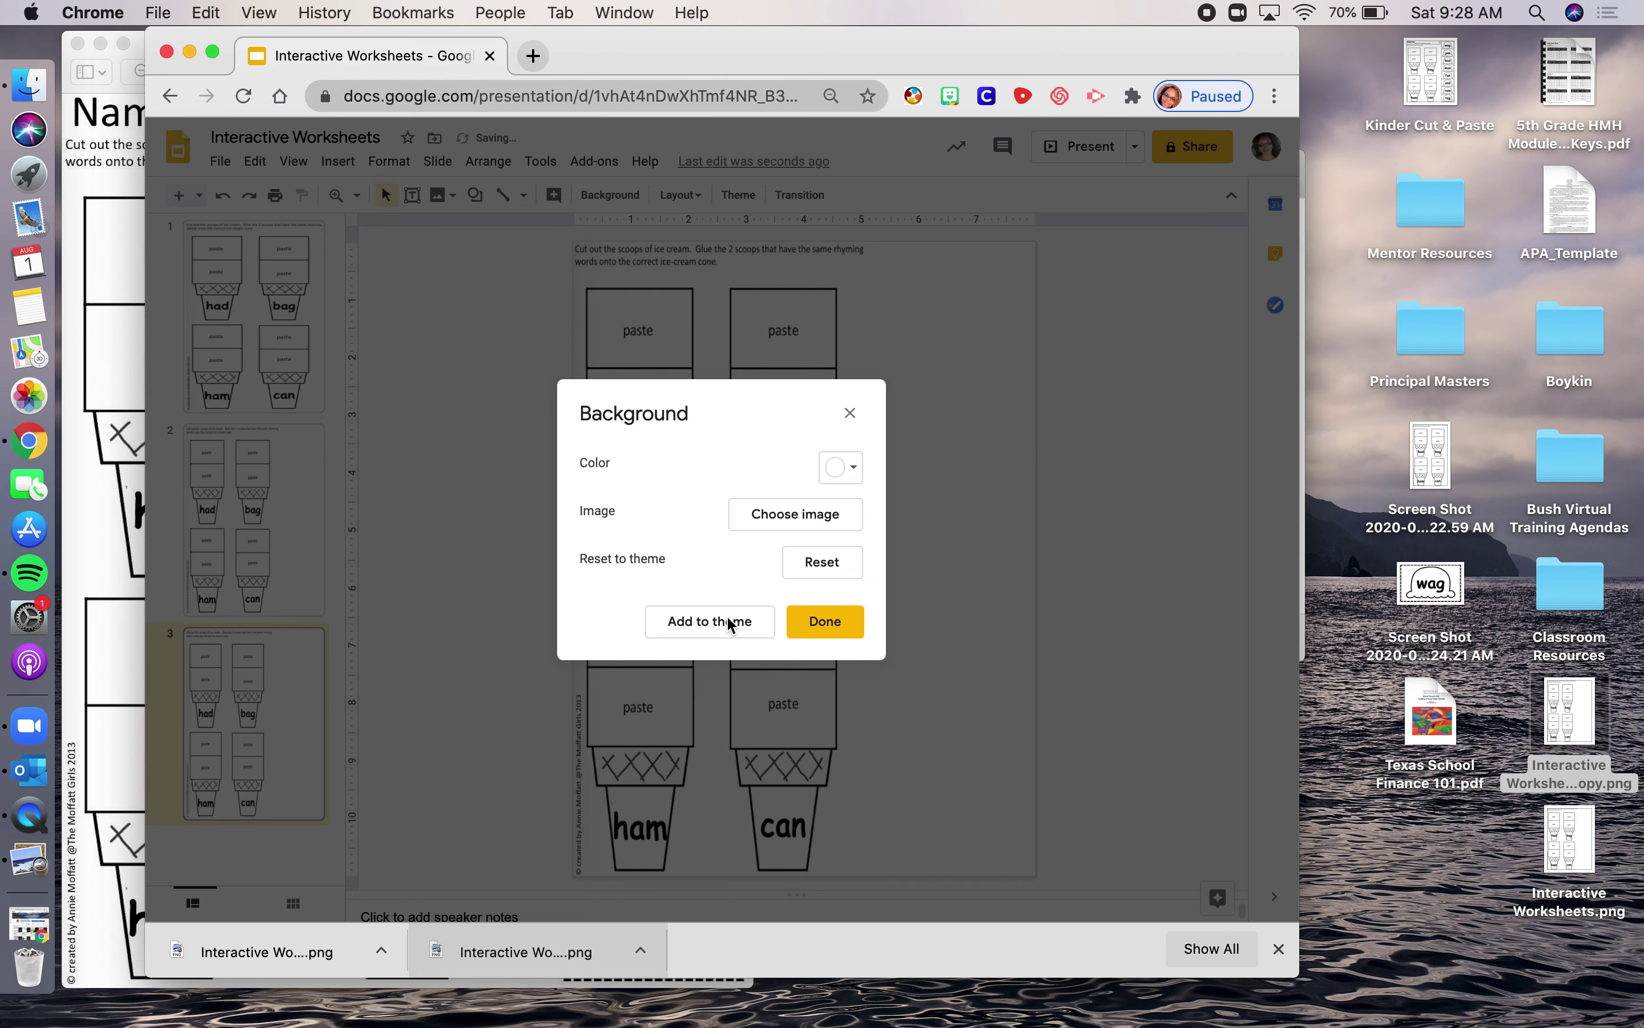
{"action": "left_click", "coordinate": [832, 626]}
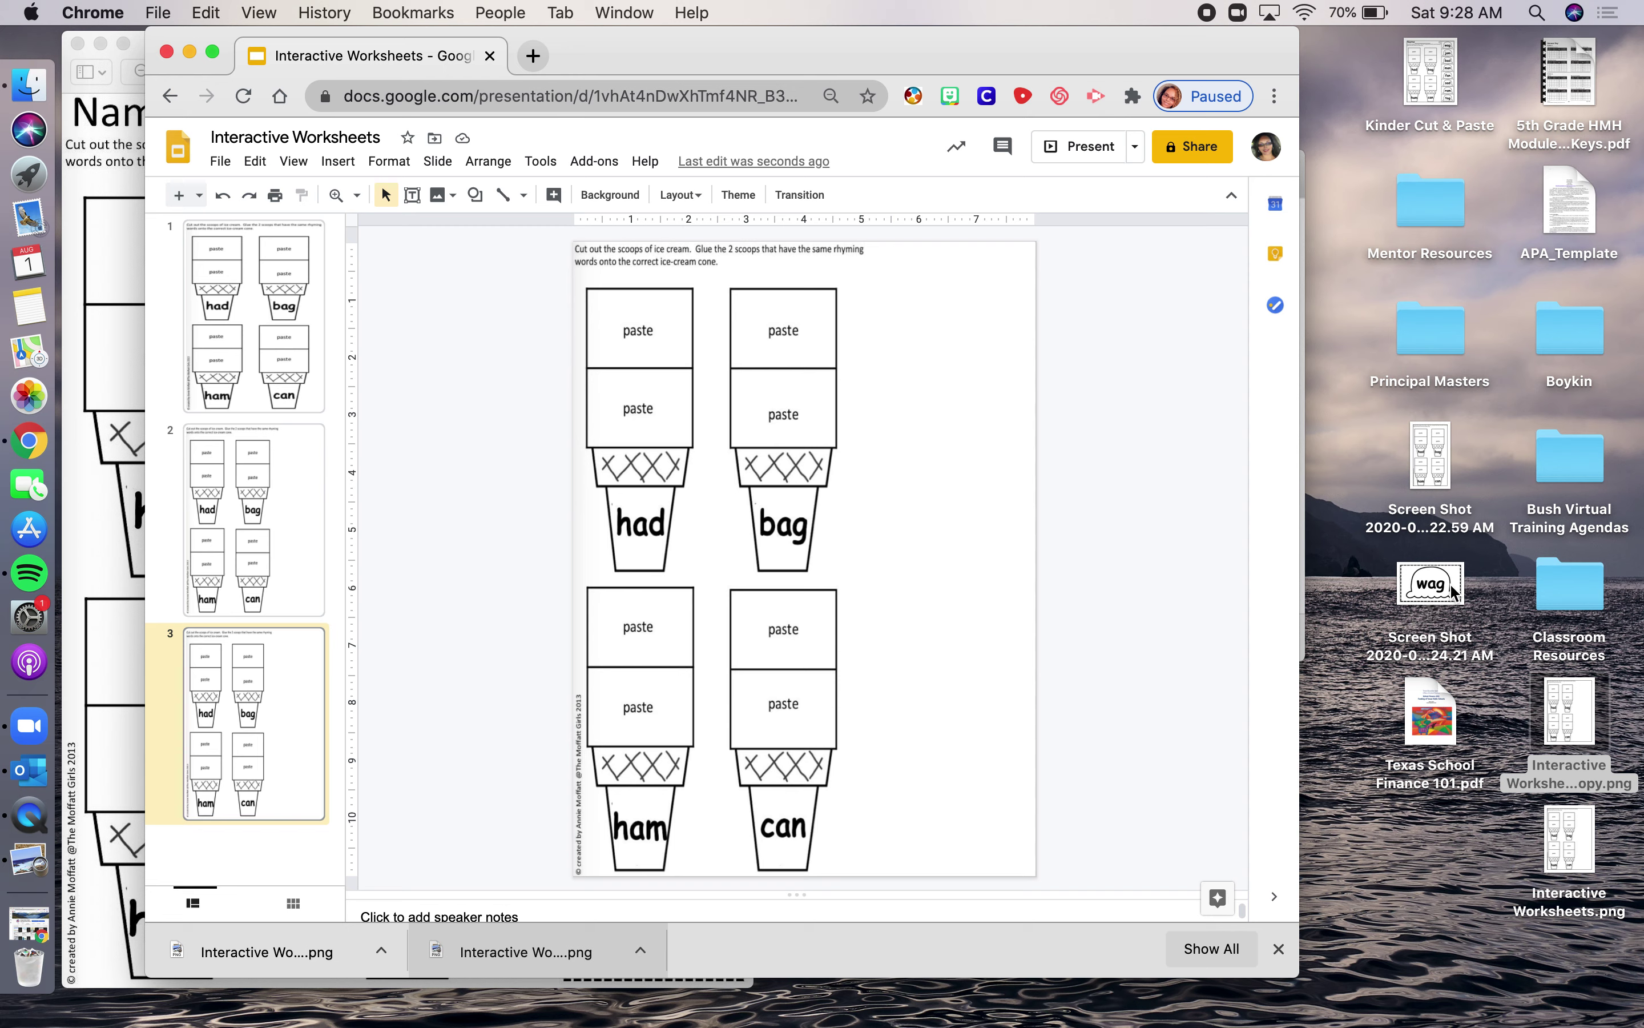
Insert the wag scoop screenshot onto slide 3, shrink it, and place it top-right.
{"action": "left_click_drag", "start_coordinate": [1452, 592], "coordinate": [975, 310]}
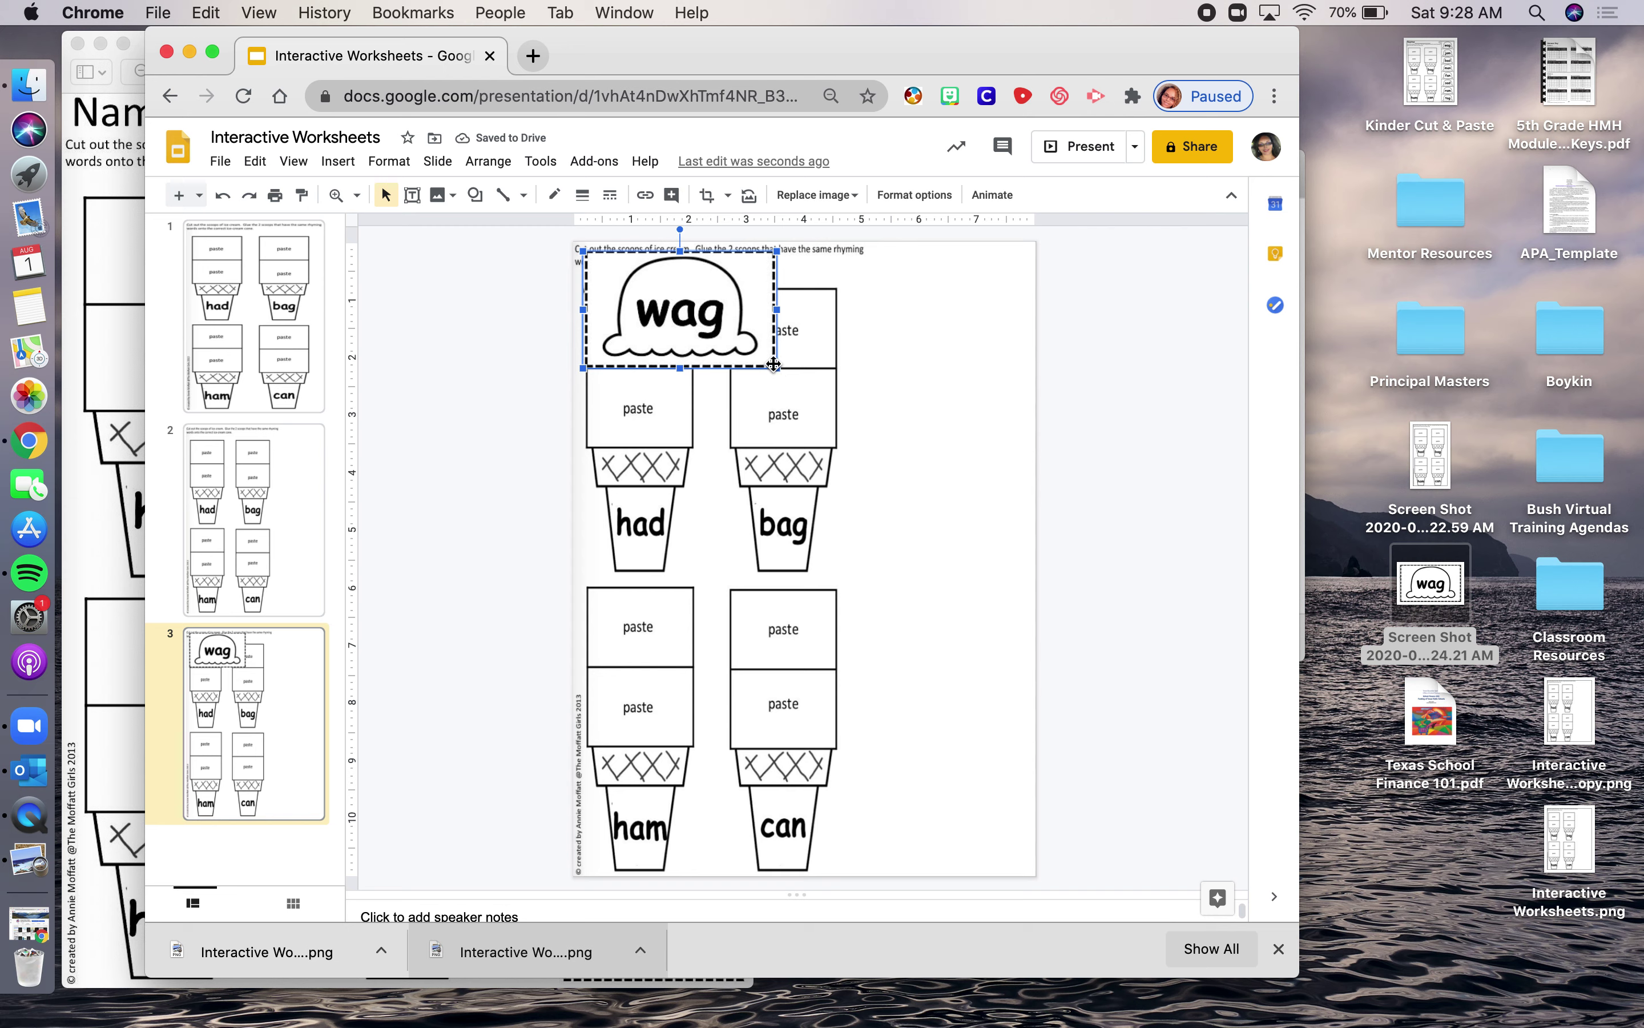
{"action": "left_click_drag", "start_coordinate": [779, 371], "coordinate": [985, 301]}
{"action": "left_click", "coordinate": [1106, 428]}
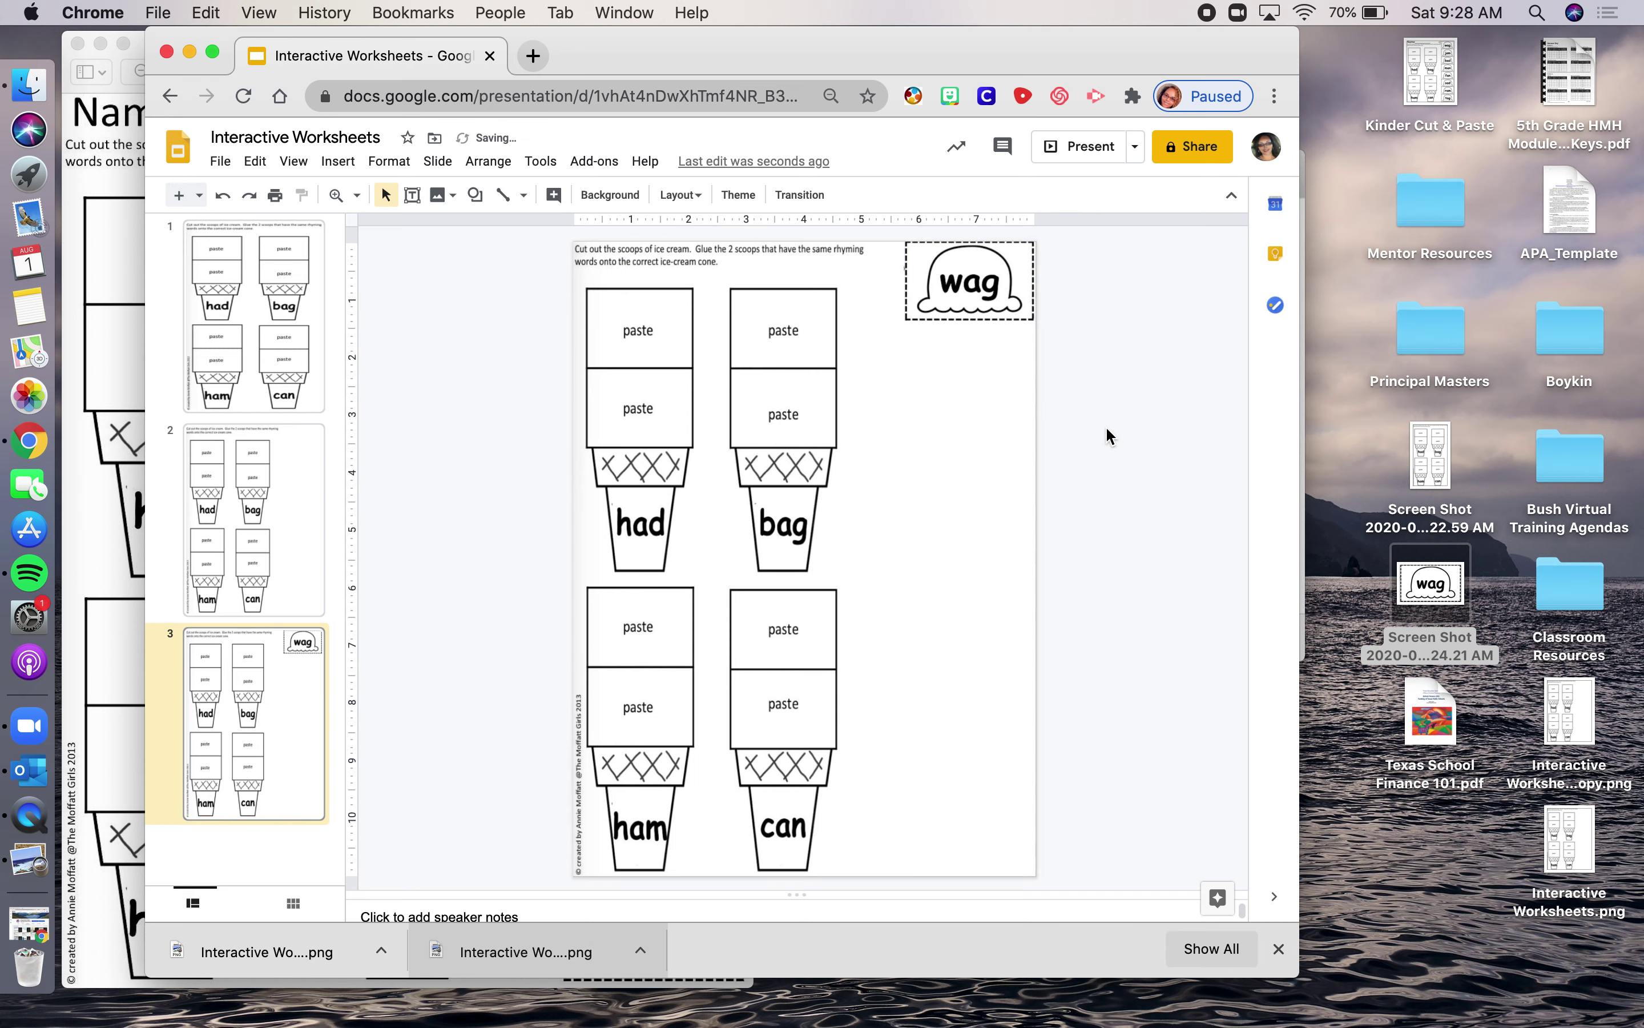
{"action": "left_click", "coordinate": [117, 499]}
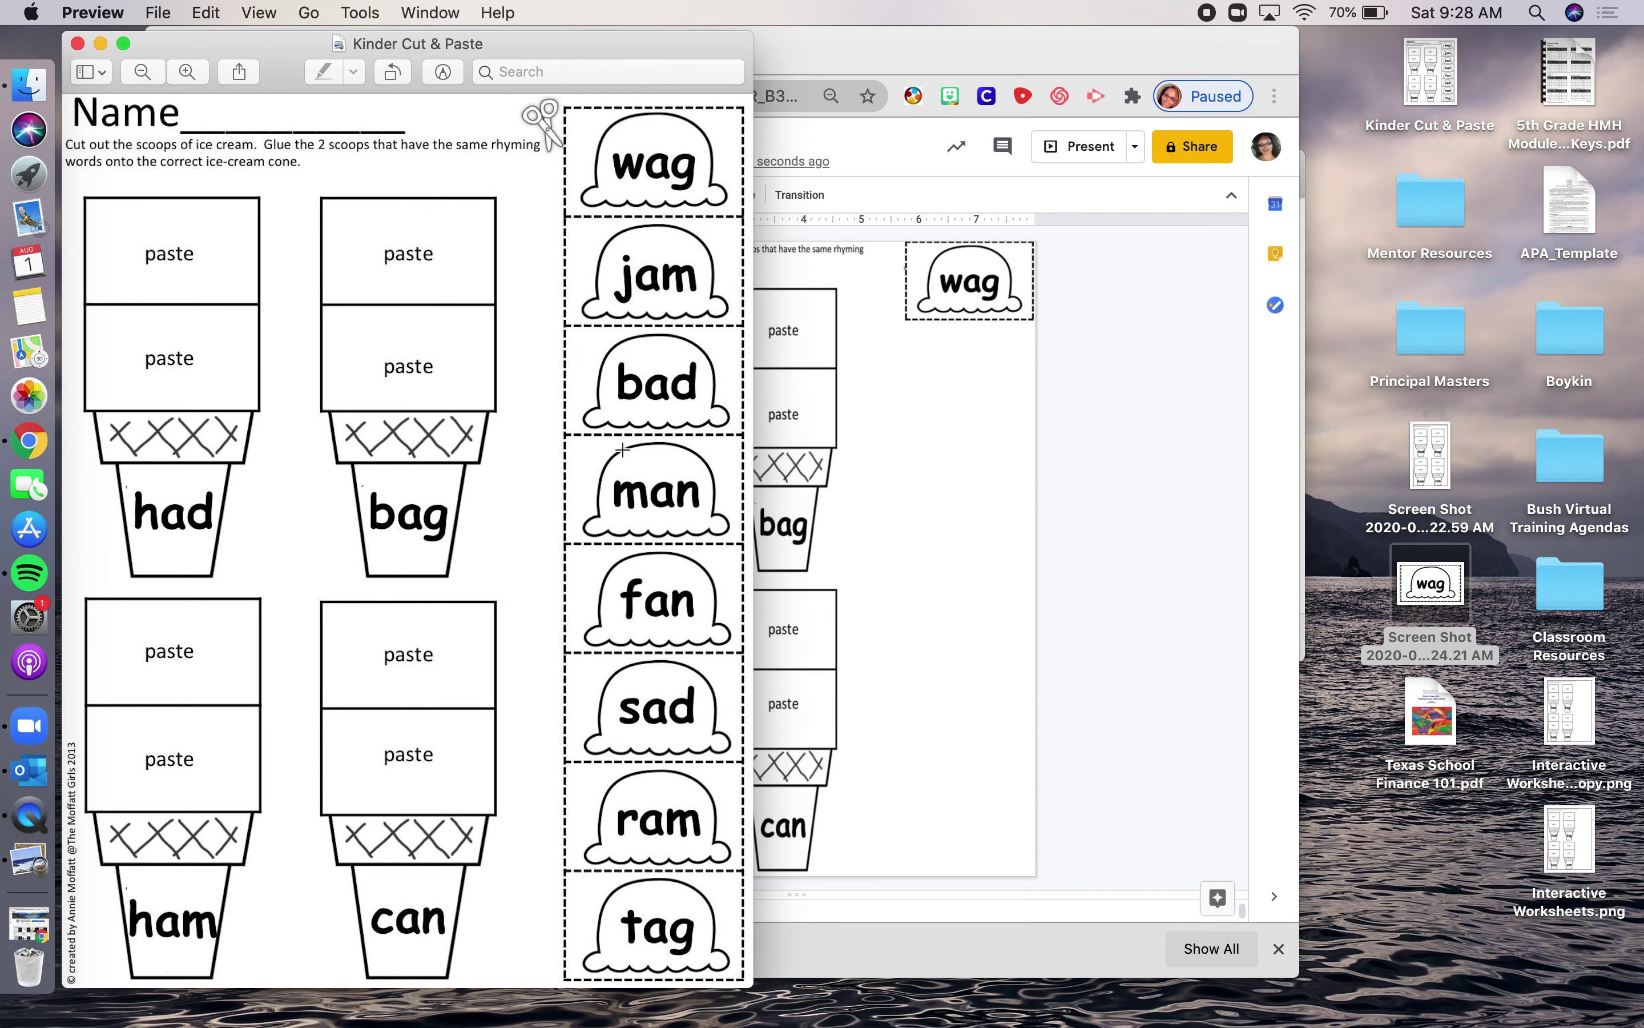
Screenshot the jam, bad, man, fan, sad, ram and tag scoops individually with Cmd+Shift+4.
{"action": "key", "text": "cmd+shift+4"}
{"action": "left_click_drag", "start_coordinate": [564, 216], "coordinate": [742, 328]}
{"action": "key", "text": "super+shift+4"}
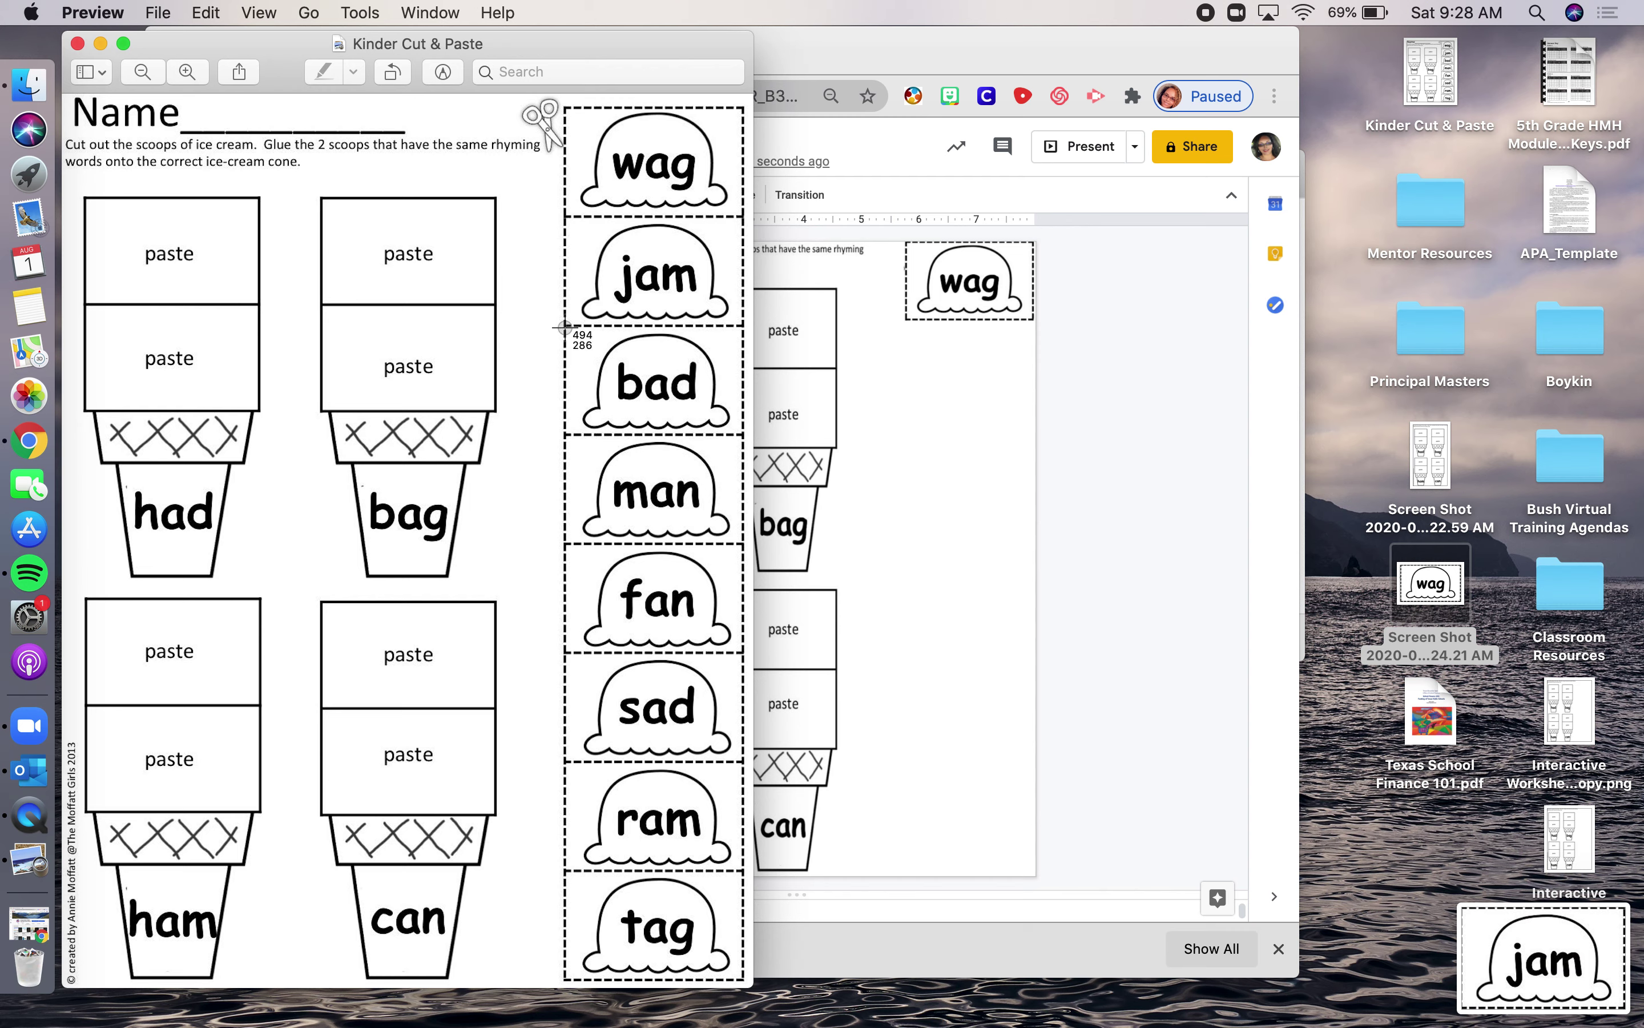
{"action": "left_click_drag", "start_coordinate": [564, 327], "coordinate": [742, 434]}
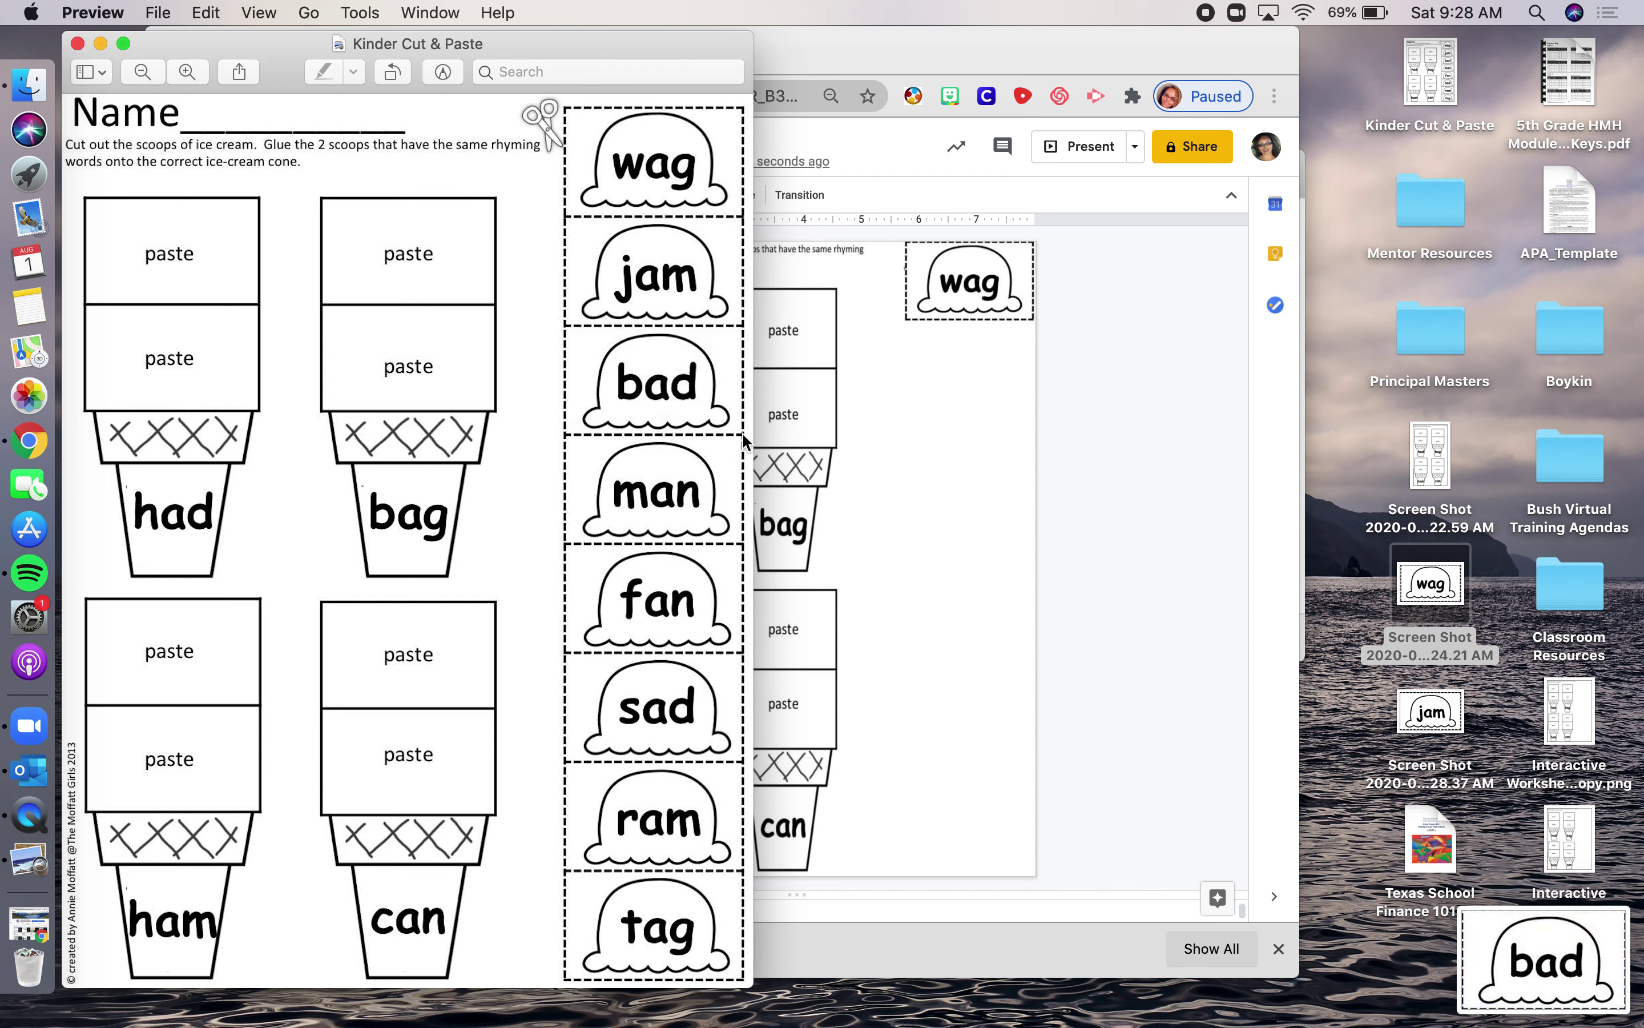
{"action": "key", "text": "super+shift+4"}
{"action": "left_click_drag", "start_coordinate": [565, 434], "coordinate": [743, 543]}
{"action": "key", "text": "super+shift+4"}
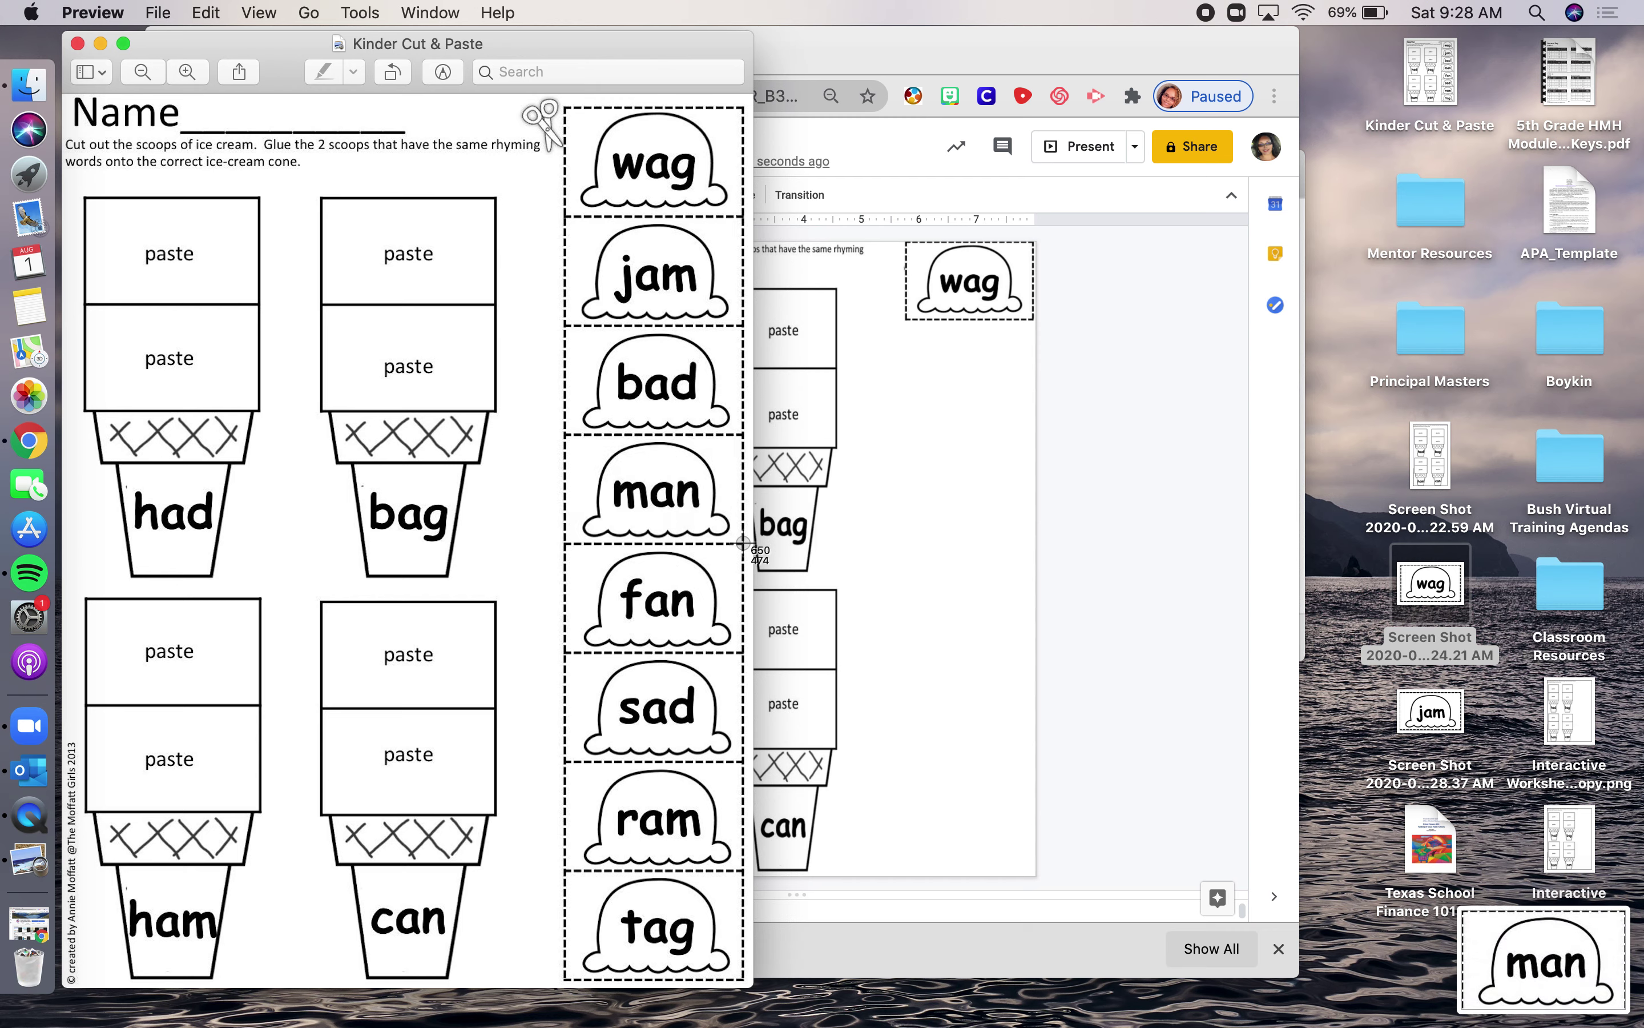
{"action": "left_click_drag", "start_coordinate": [565, 546], "coordinate": [746, 656]}
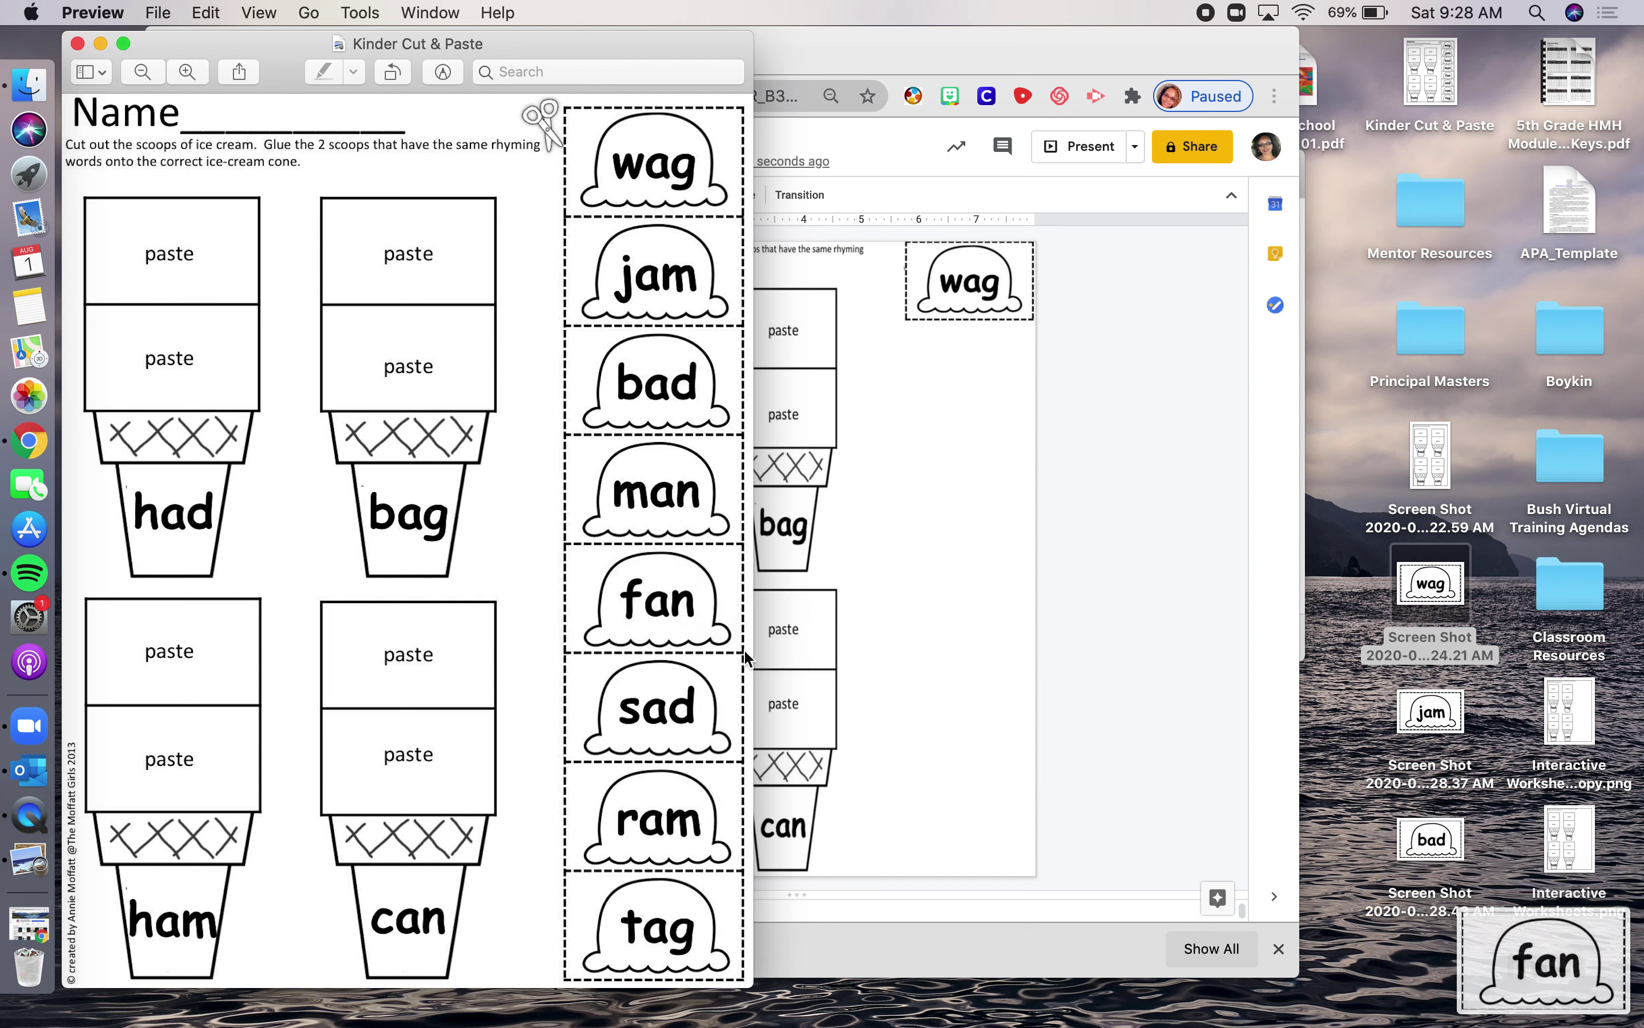
{"action": "key", "text": "super+shift+4"}
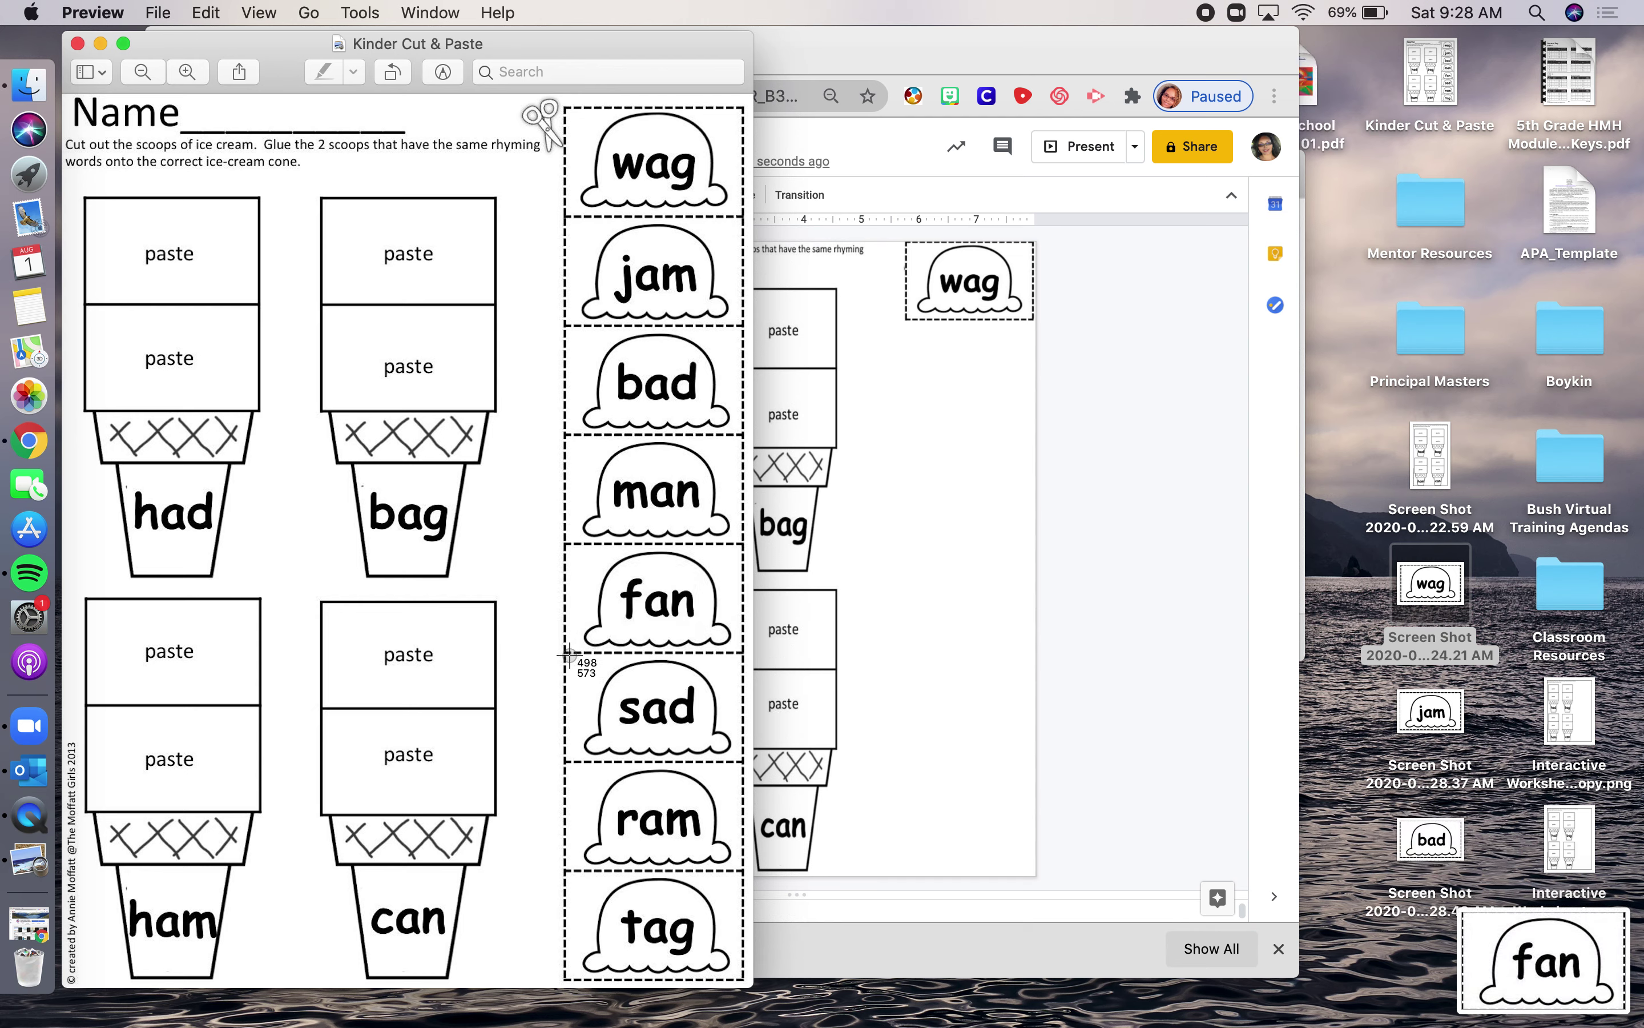
{"action": "left_click_drag", "start_coordinate": [564, 653], "coordinate": [742, 764]}
{"action": "key", "text": "super+shift+4"}
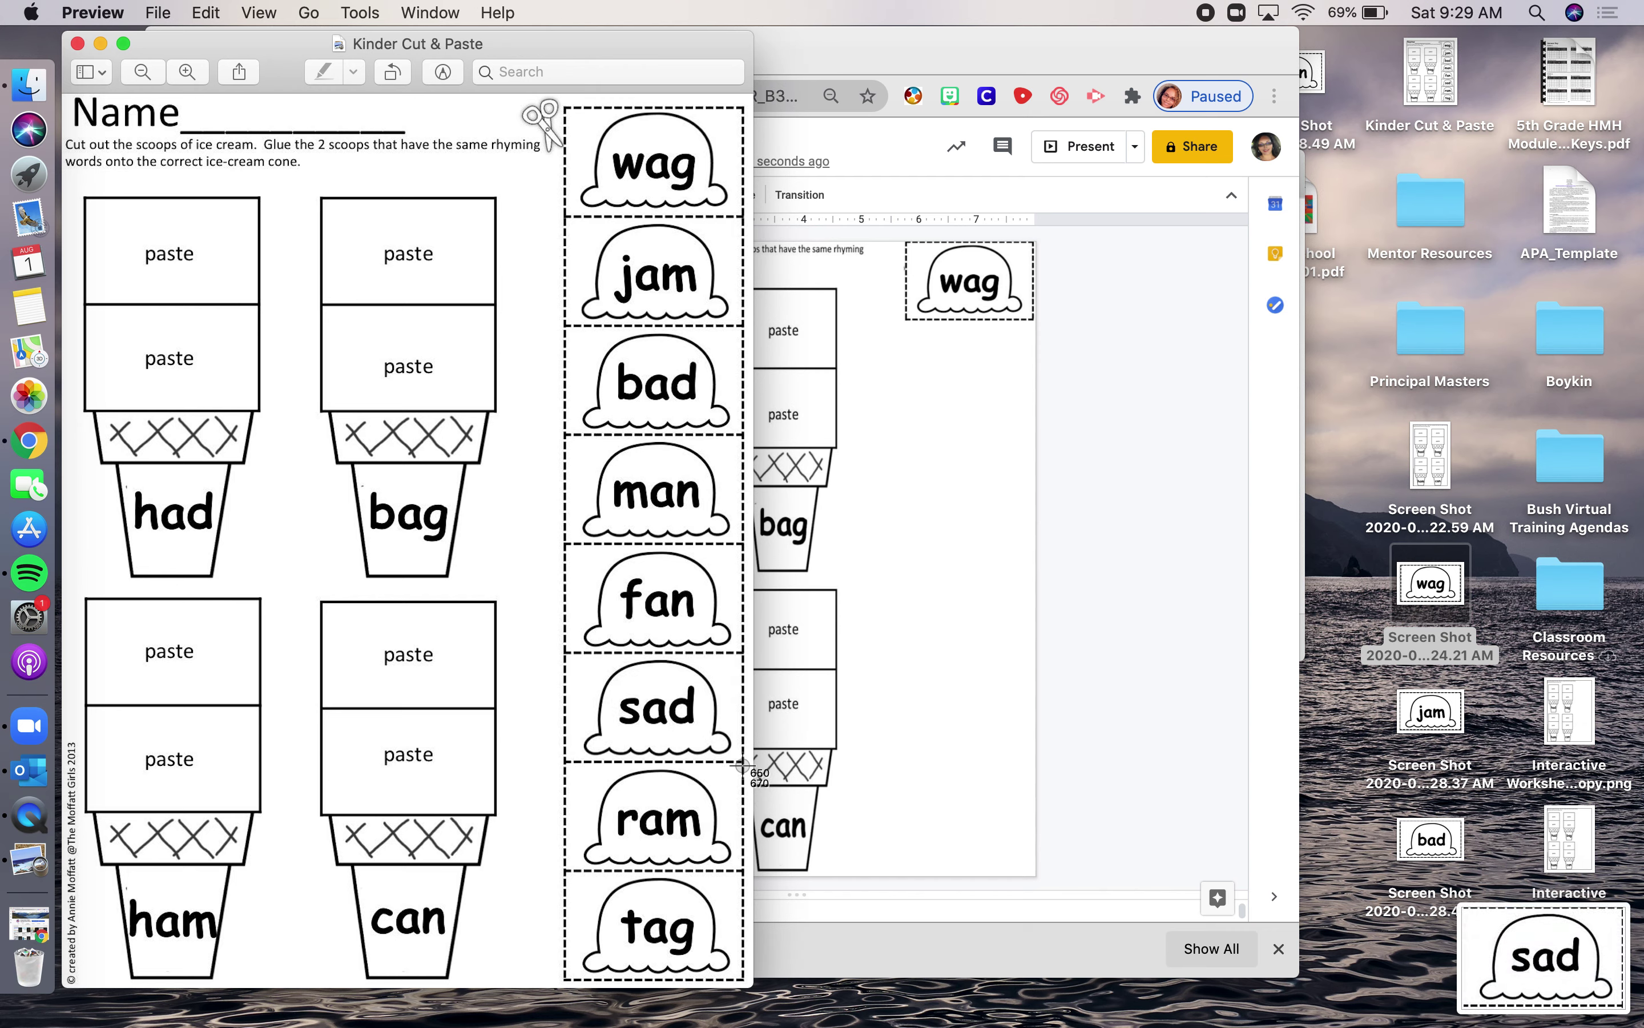
{"action": "left_click_drag", "start_coordinate": [565, 765], "coordinate": [740, 864]}
{"action": "key", "text": "super+shift+4"}
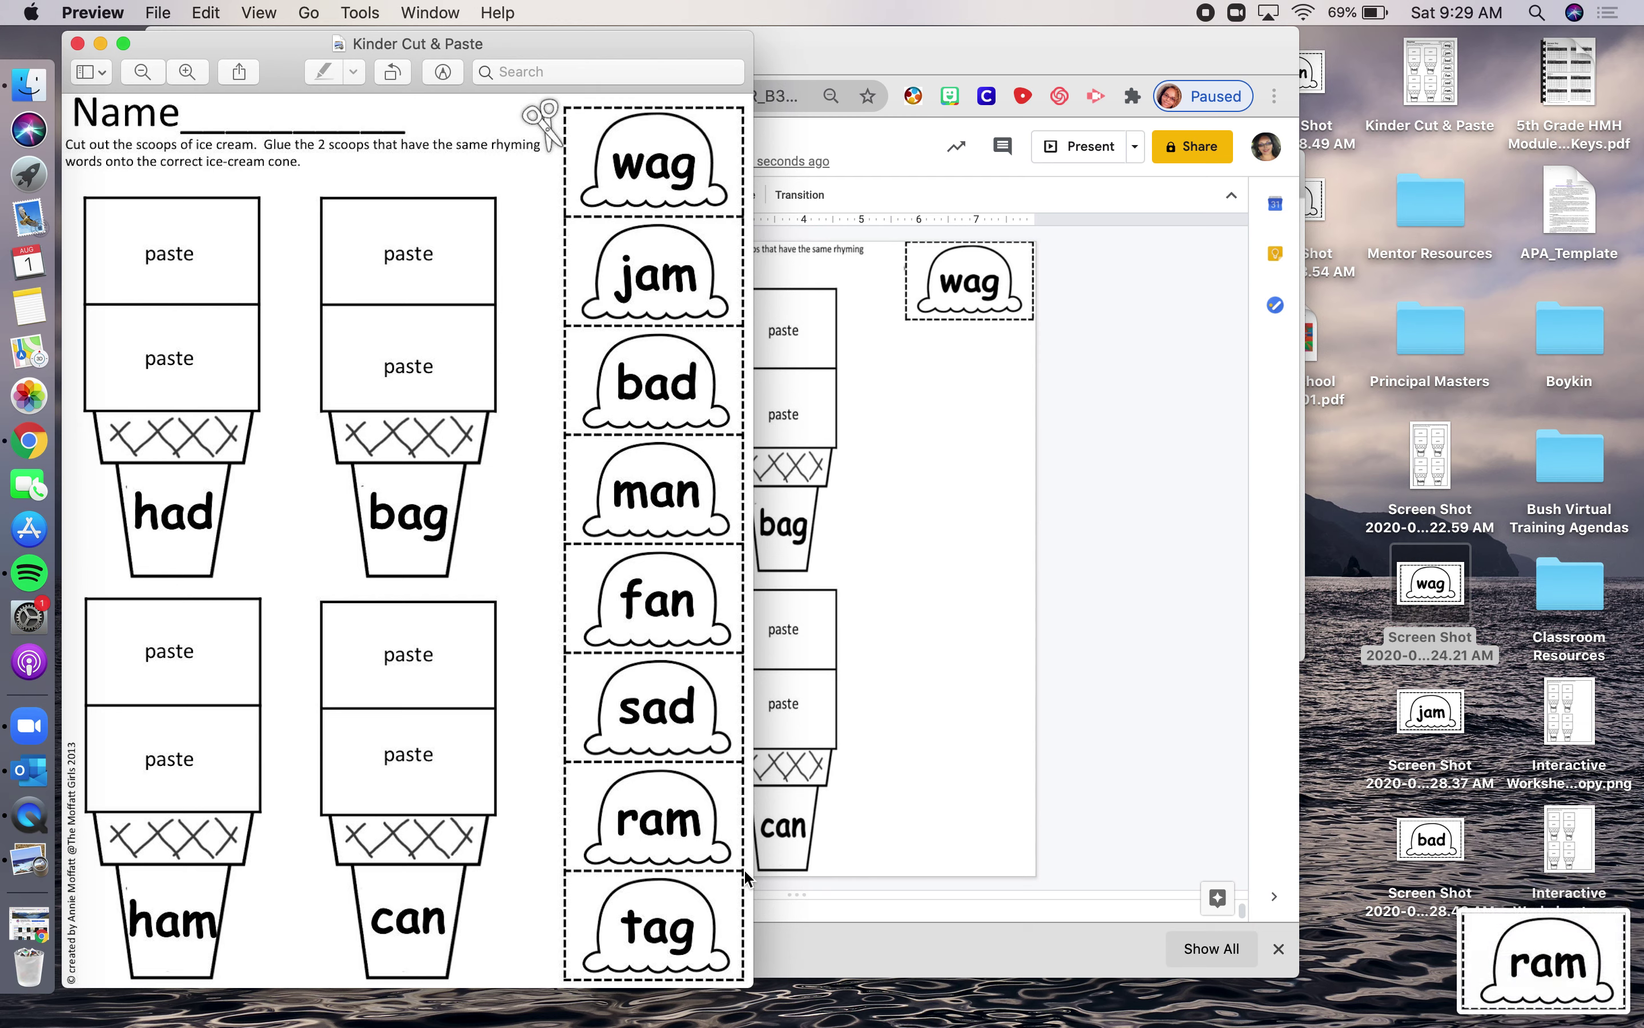
{"action": "left_click_drag", "start_coordinate": [564, 873], "coordinate": [744, 979]}
Rearrange the browser and file-open dialog windows to uncover the desktop screenshots.
{"action": "left_click", "coordinate": [976, 651]}
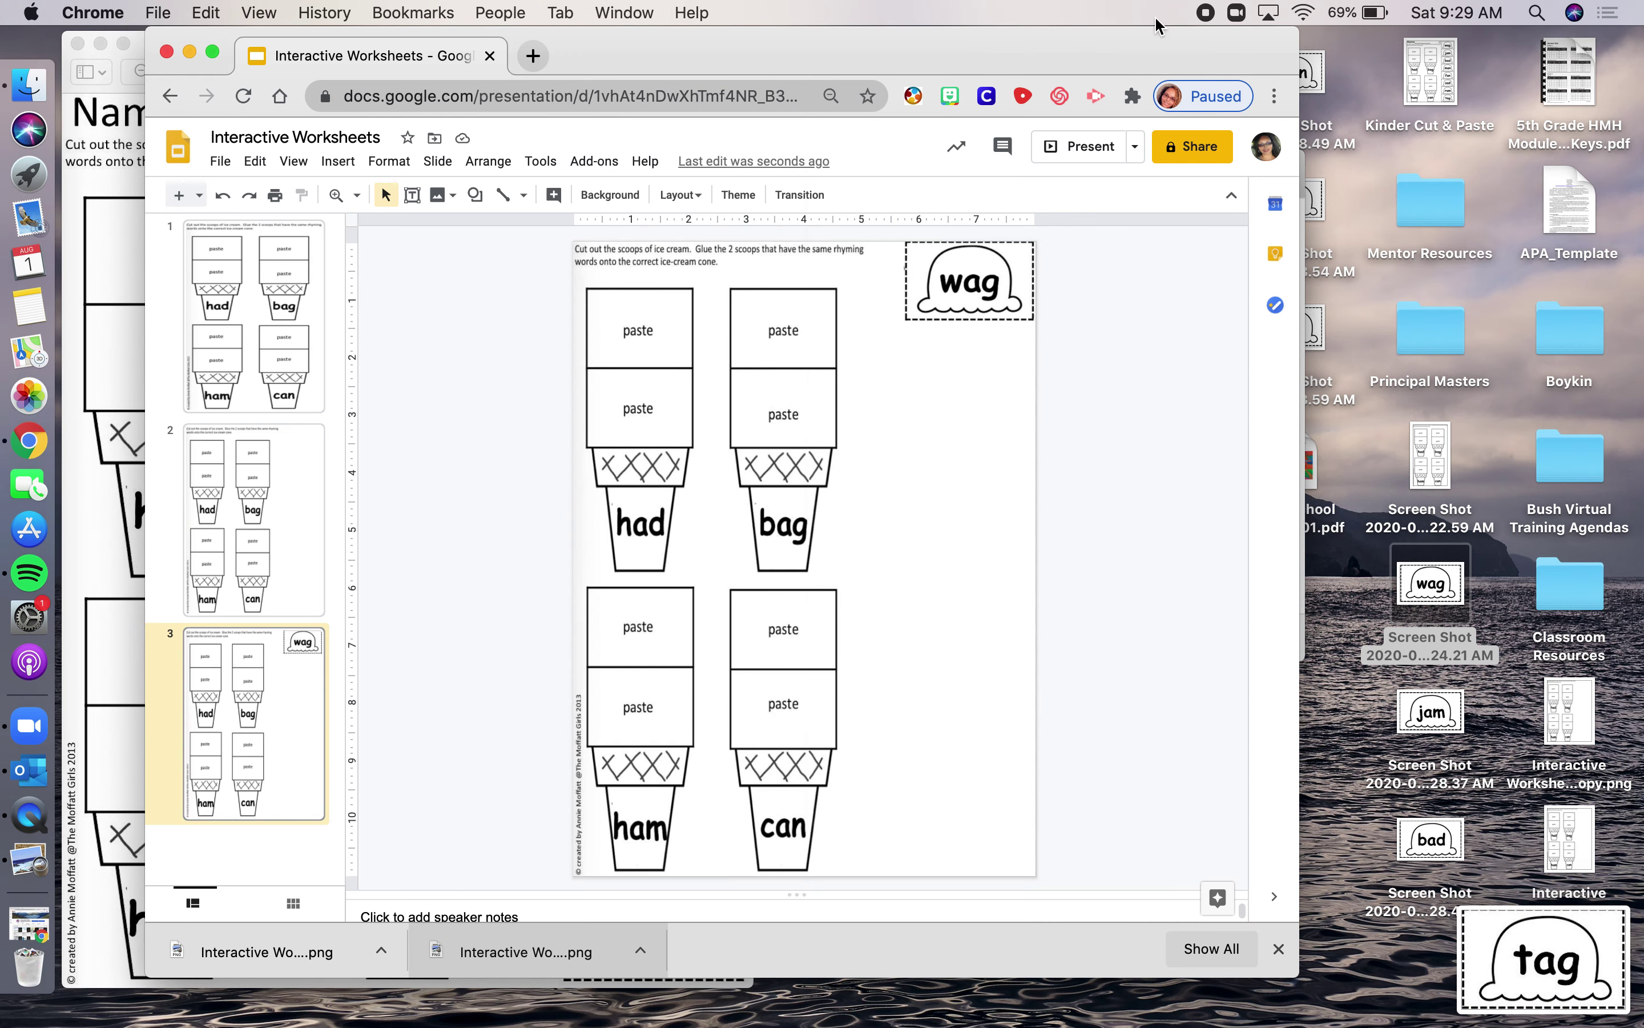
{"action": "left_click_drag", "start_coordinate": [1155, 68], "coordinate": [1063, 47]}
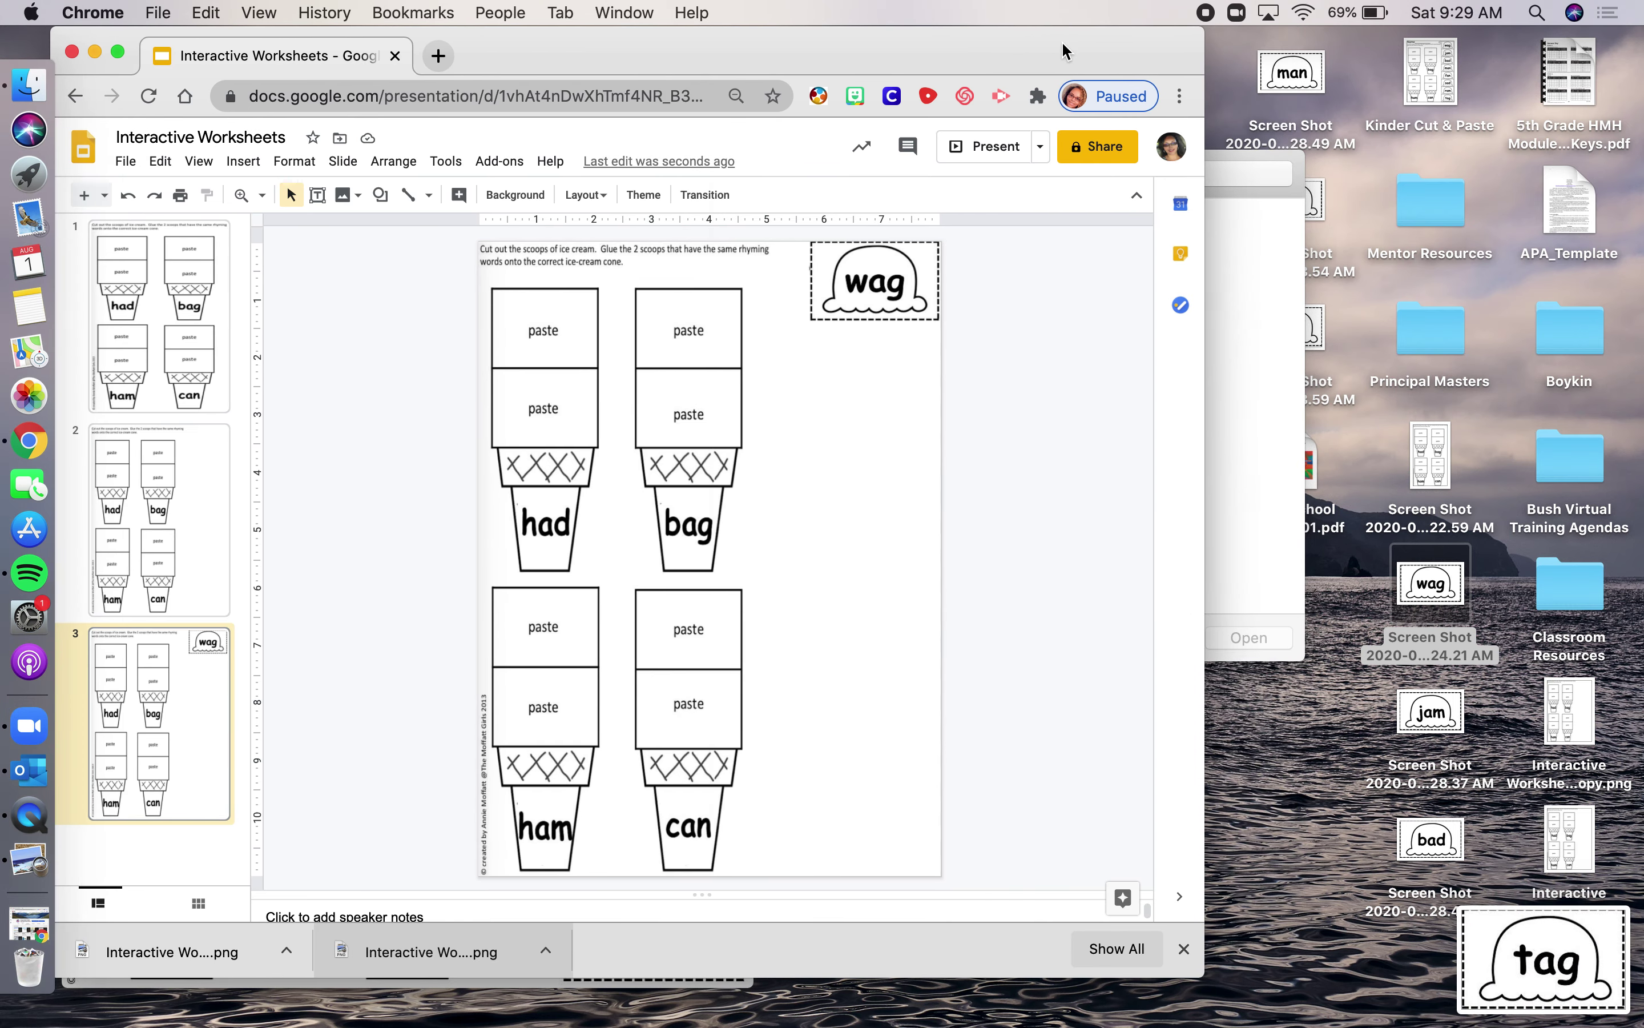
{"action": "left_click", "coordinate": [1273, 186]}
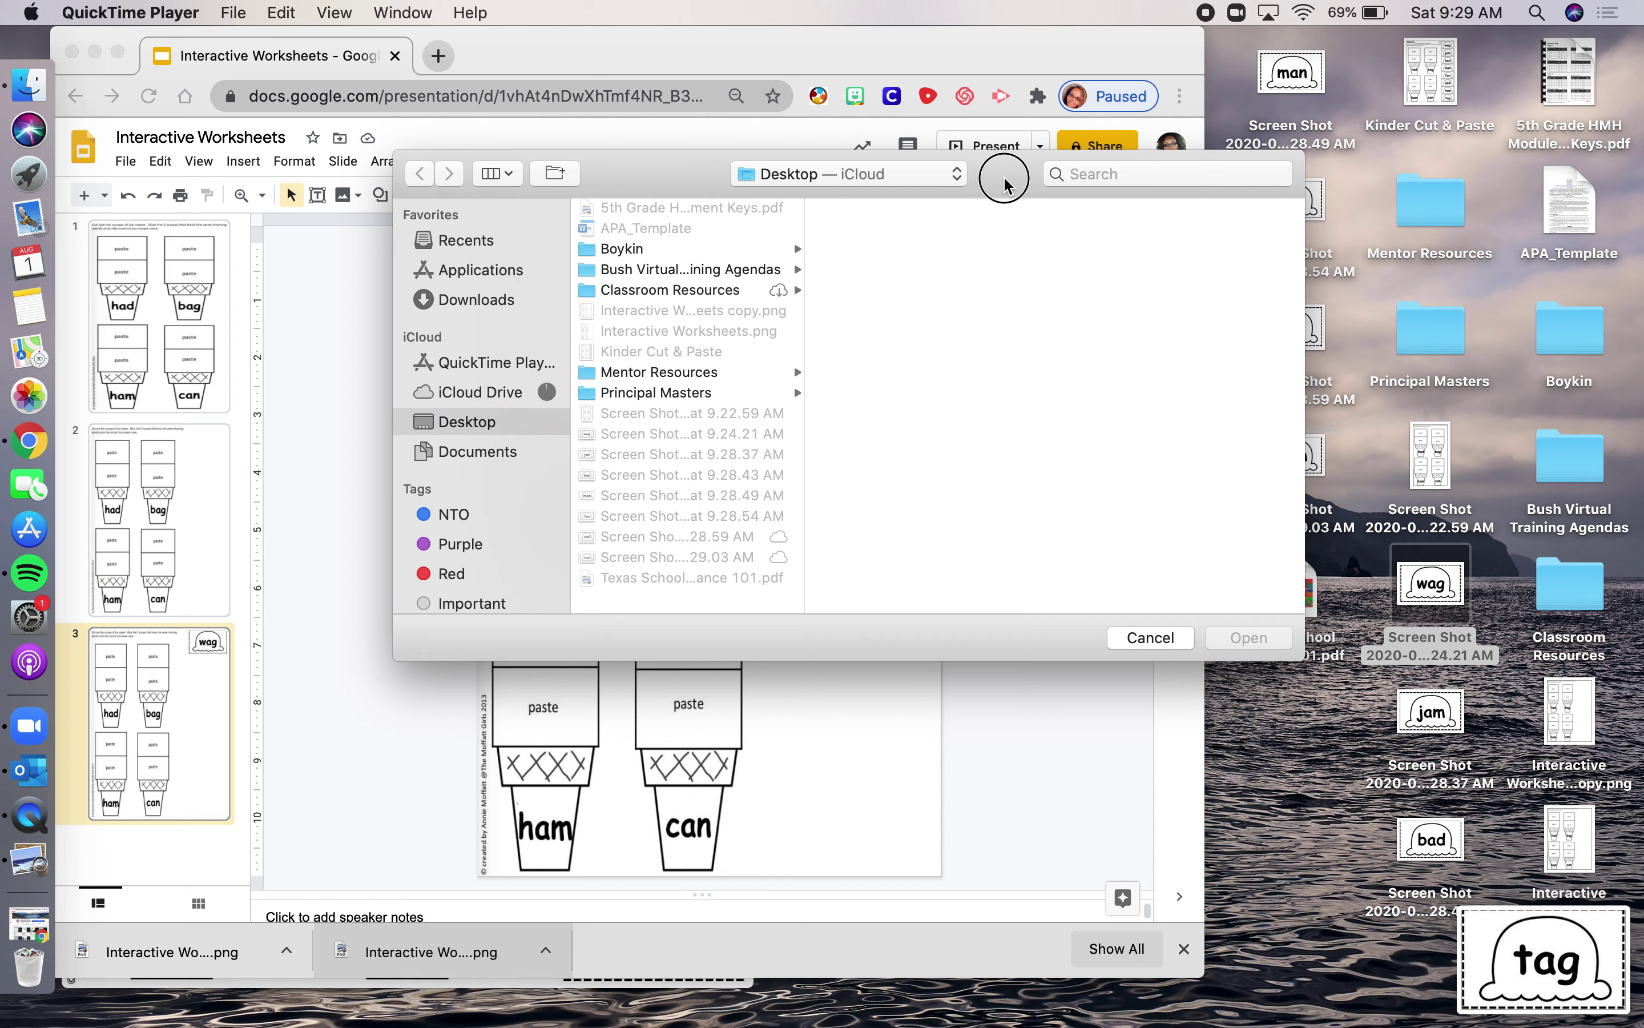
{"action": "left_click_drag", "start_coordinate": [995, 172], "coordinate": [580, 367]}
{"action": "left_click", "coordinate": [656, 46]}
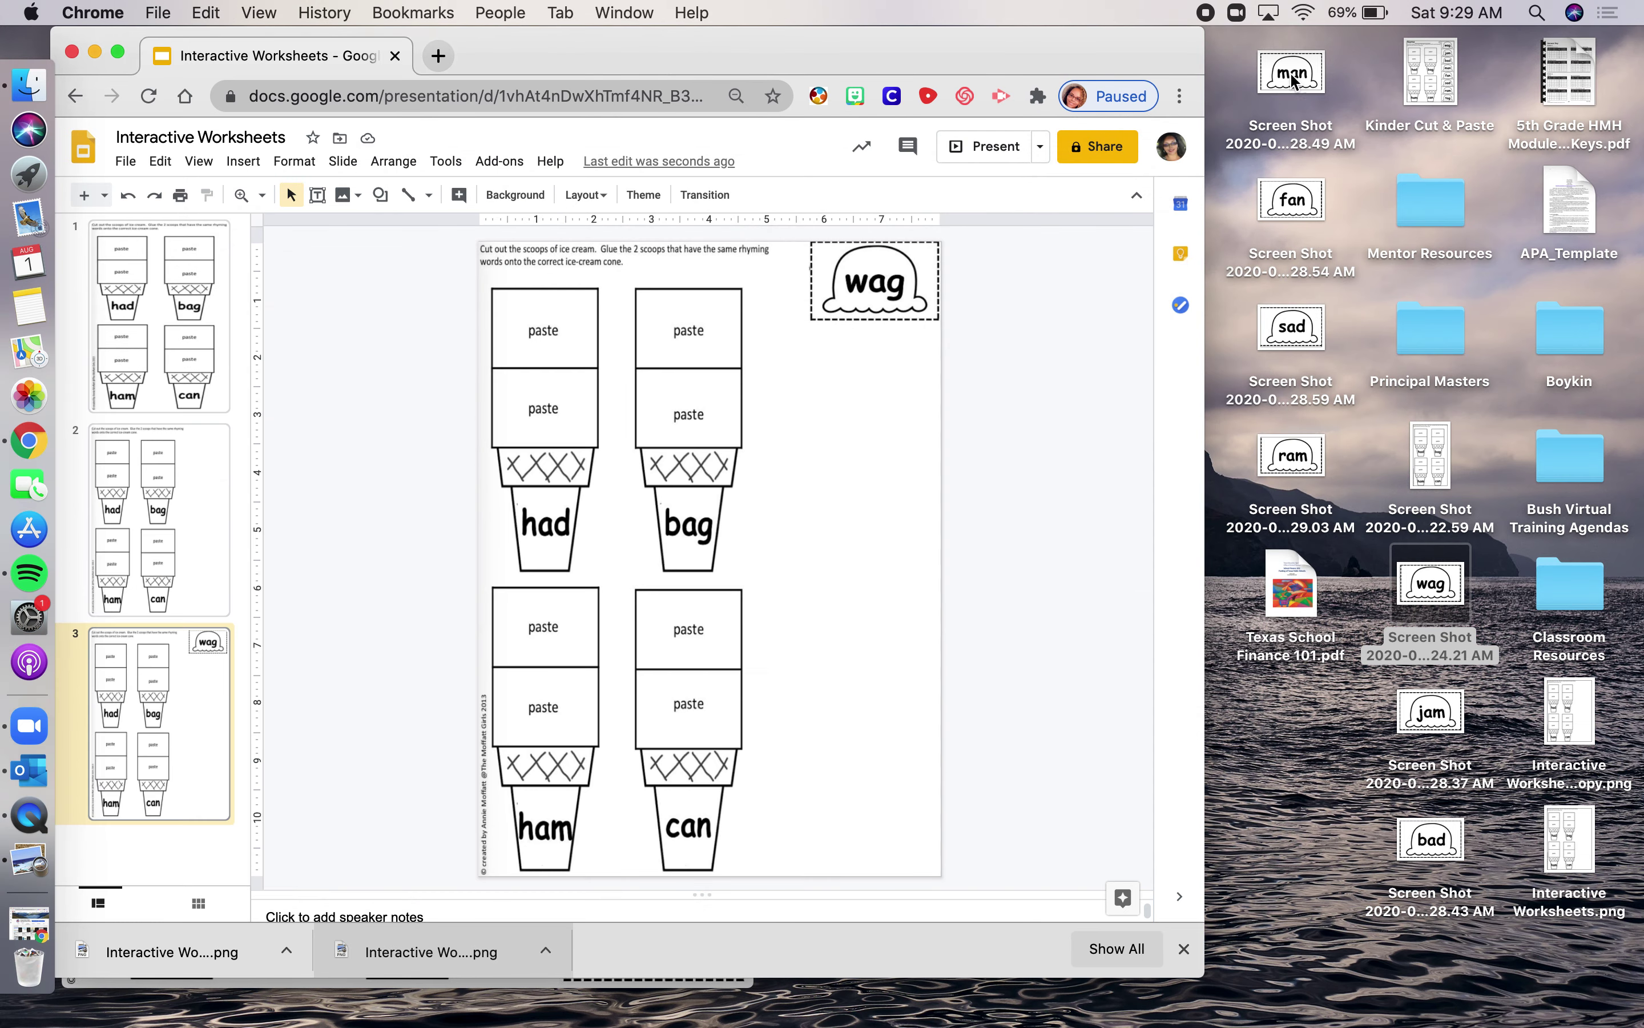
Insert the man scoop picture, shrink it to match, and place it beneath the wag scoop.
{"action": "left_click_drag", "start_coordinate": [1315, 77], "coordinate": [898, 425]}
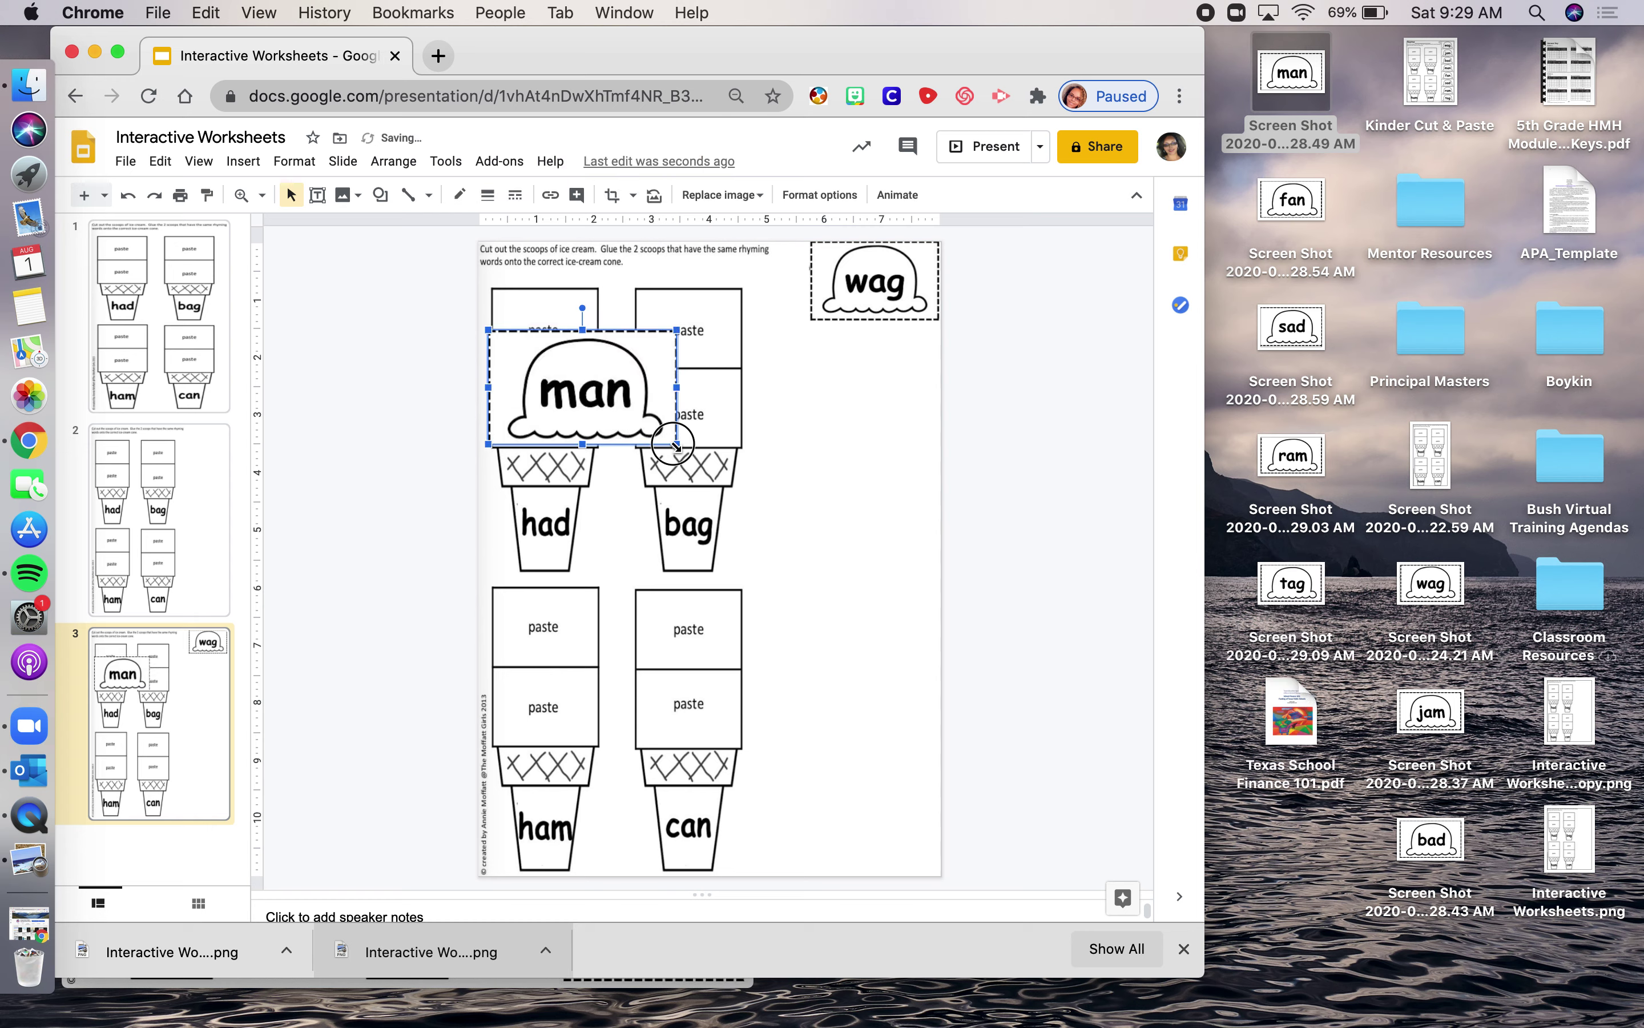
{"action": "left_click_drag", "start_coordinate": [677, 443], "coordinate": [598, 401]}
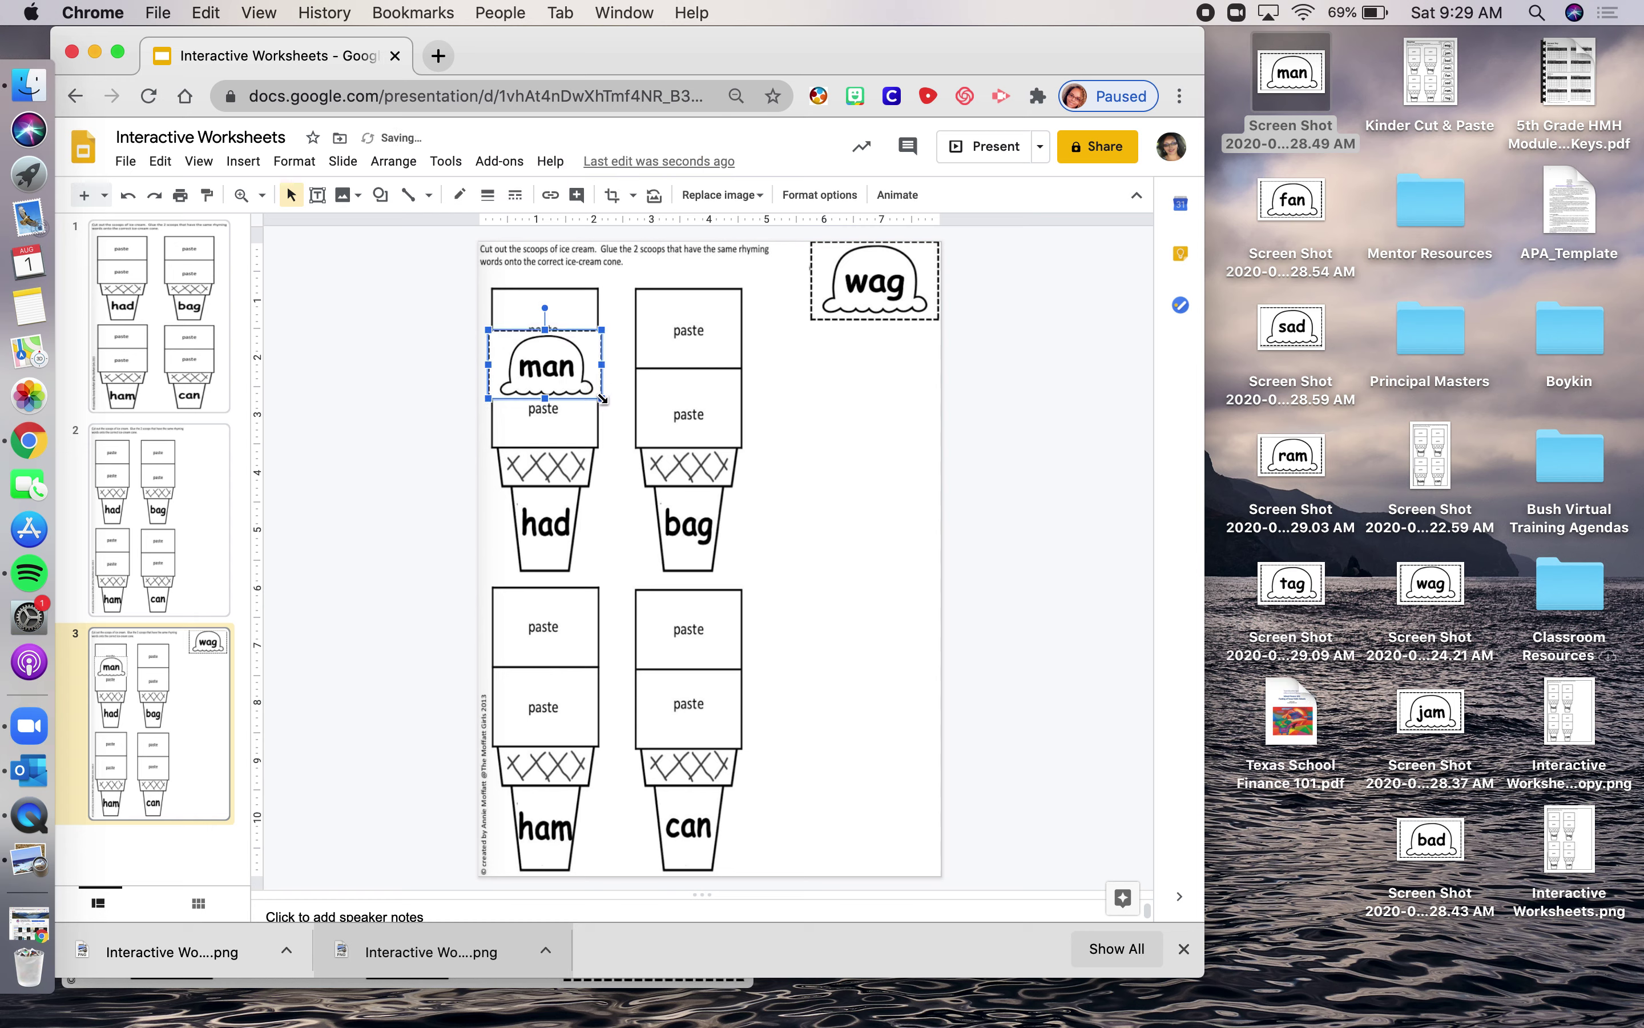
{"action": "left_click_drag", "start_coordinate": [604, 403], "coordinate": [619, 409]}
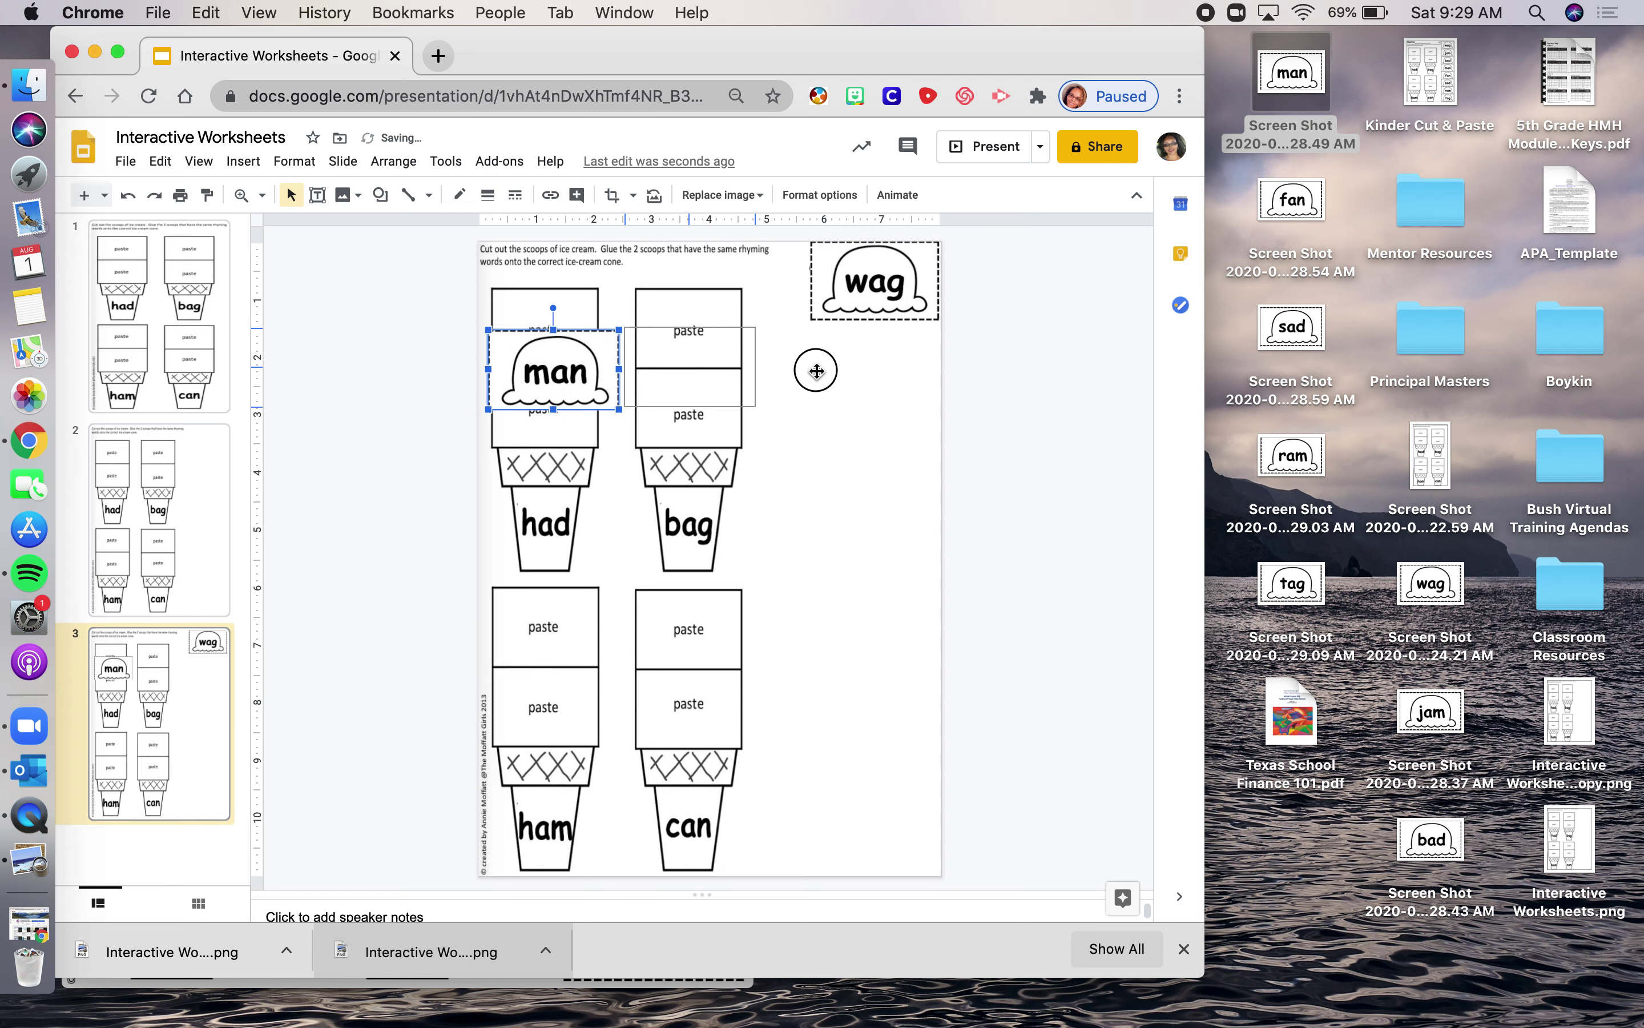
{"action": "left_click_drag", "start_coordinate": [909, 386], "coordinate": [910, 388]}
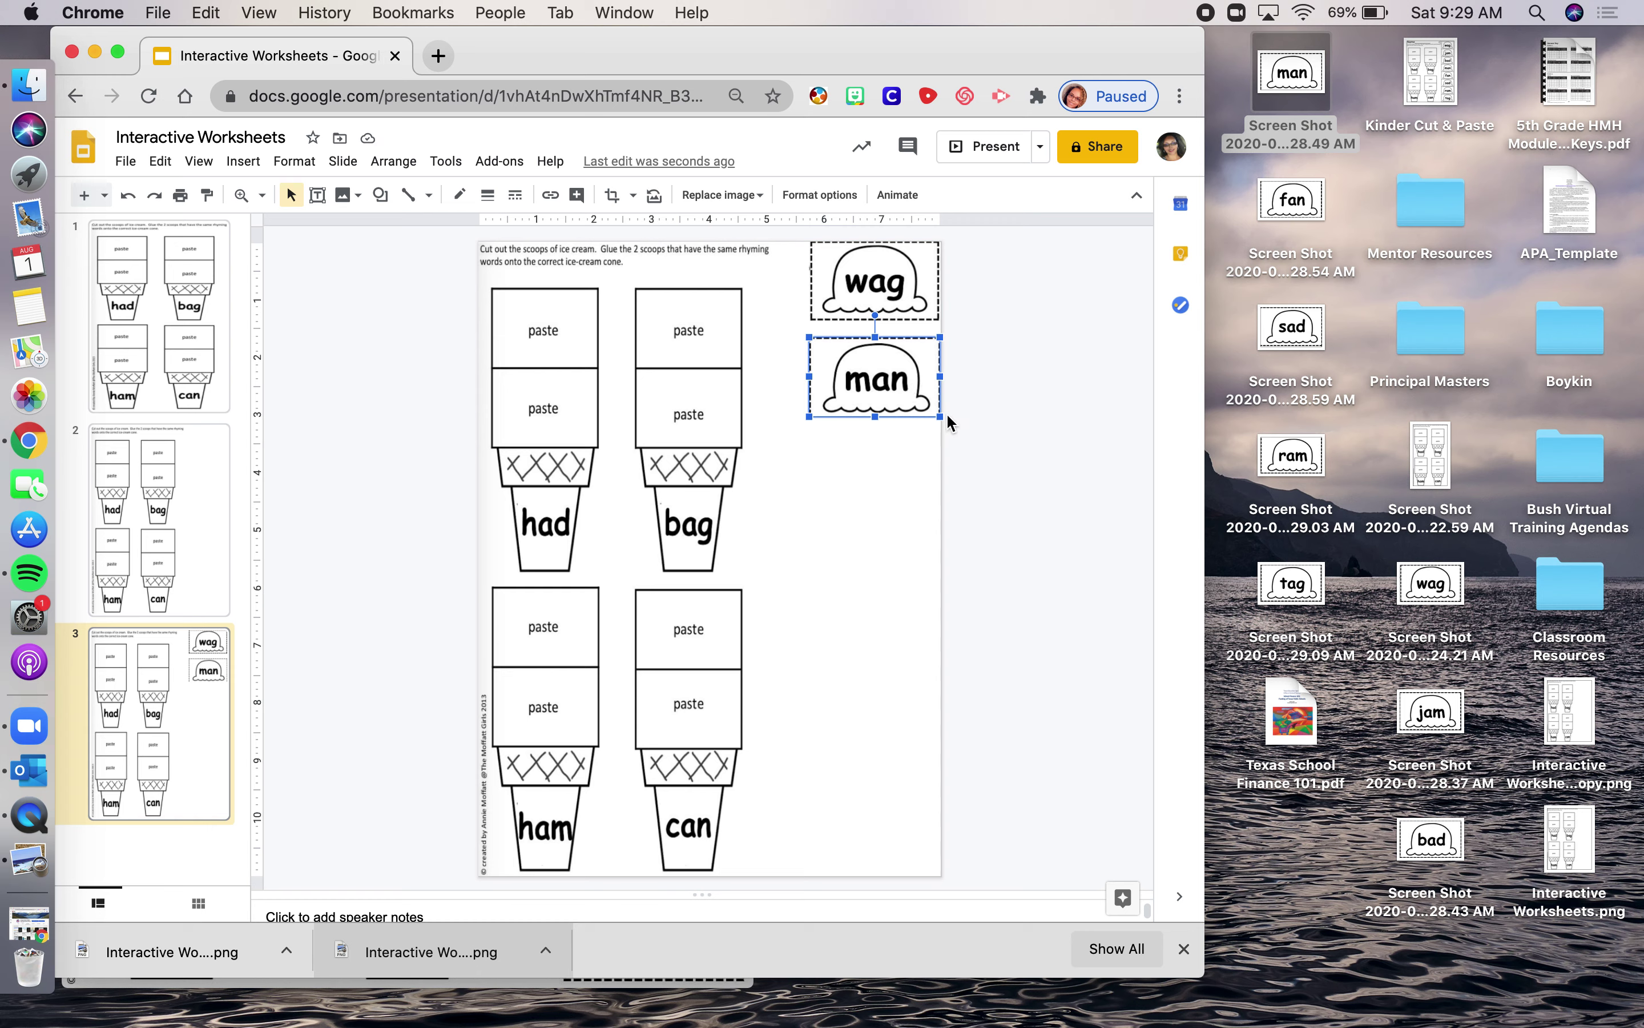
Fine-tune the man scoop's size, then add the fan scoop below it and shrink it.
{"action": "left_click_drag", "start_coordinate": [941, 417], "coordinate": [936, 410]}
{"action": "left_click_drag", "start_coordinate": [1294, 203], "coordinate": [873, 513]}
{"action": "left_click_drag", "start_coordinate": [587, 460], "coordinate": [918, 468]}
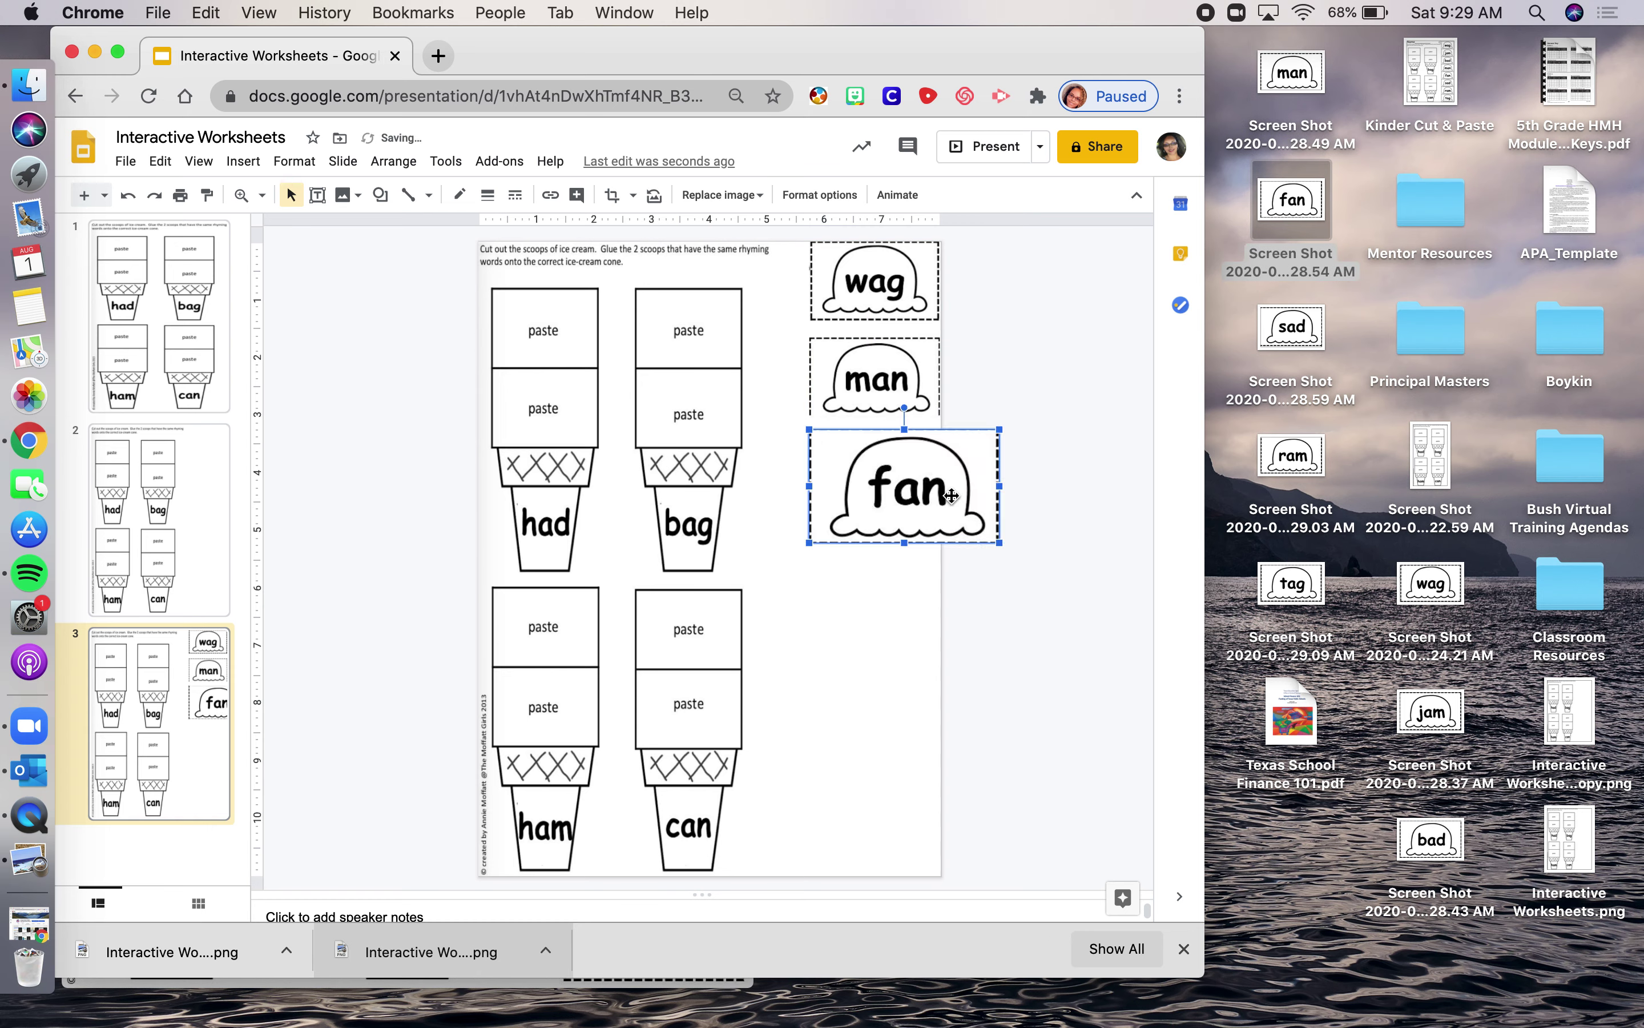
{"action": "left_click_drag", "start_coordinate": [1001, 543], "coordinate": [918, 528]}
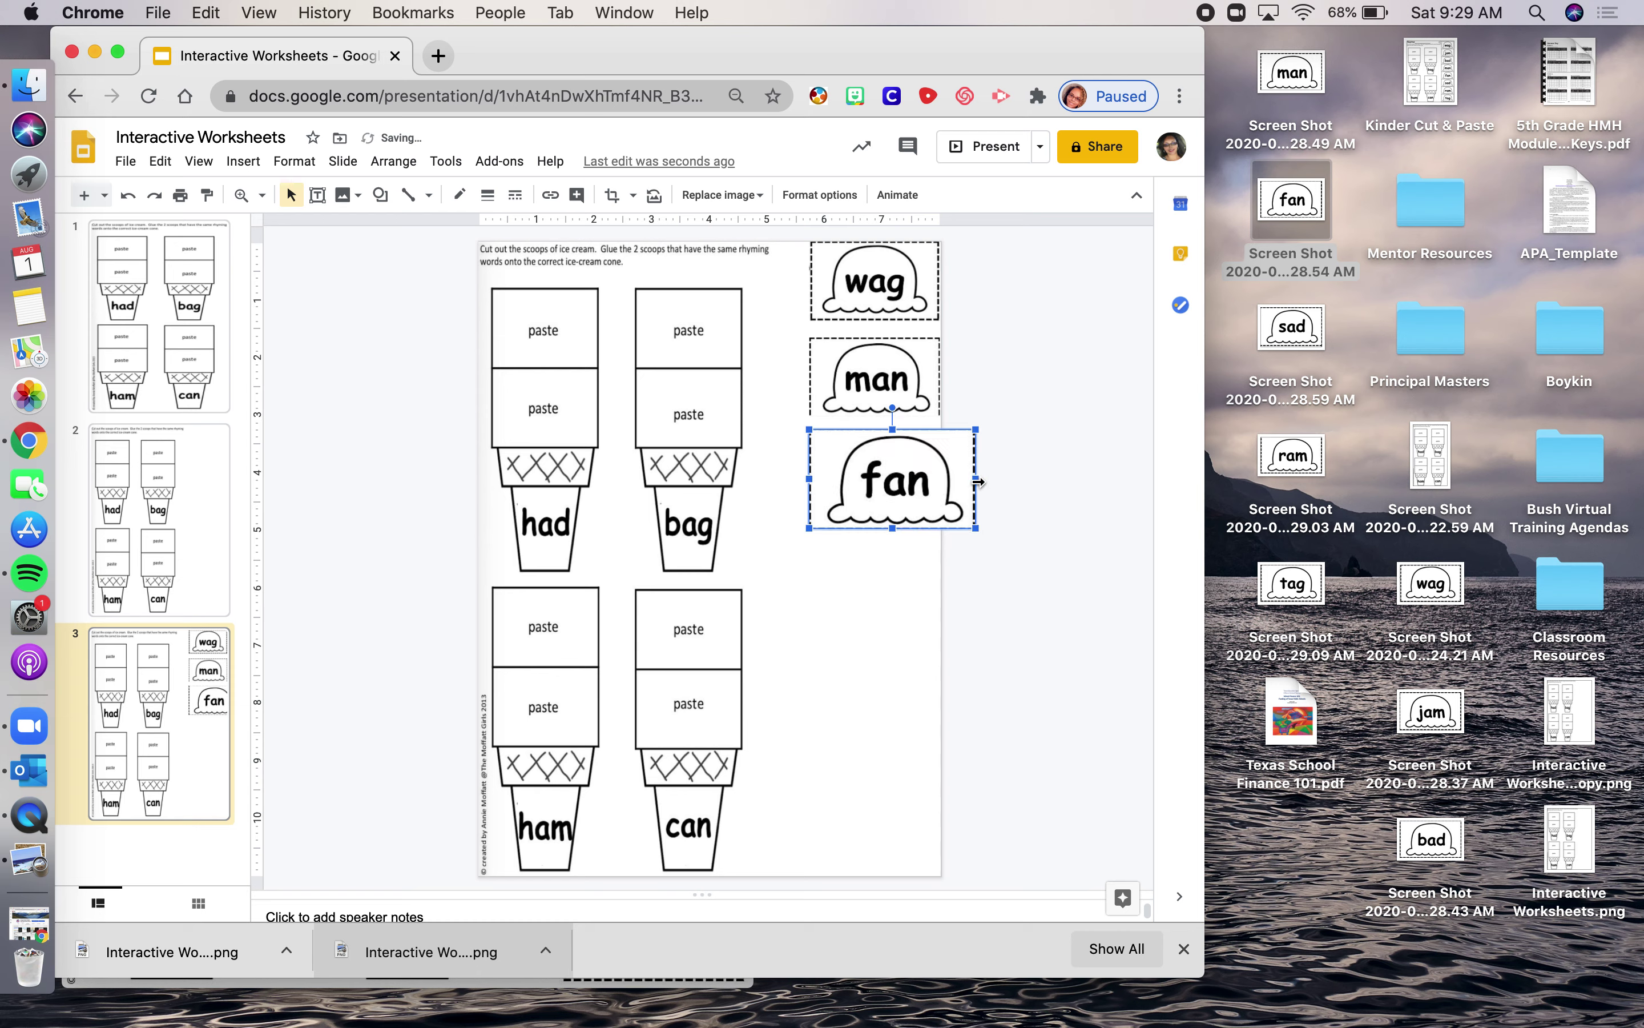
{"action": "left_click_drag", "start_coordinate": [976, 479], "coordinate": [940, 479]}
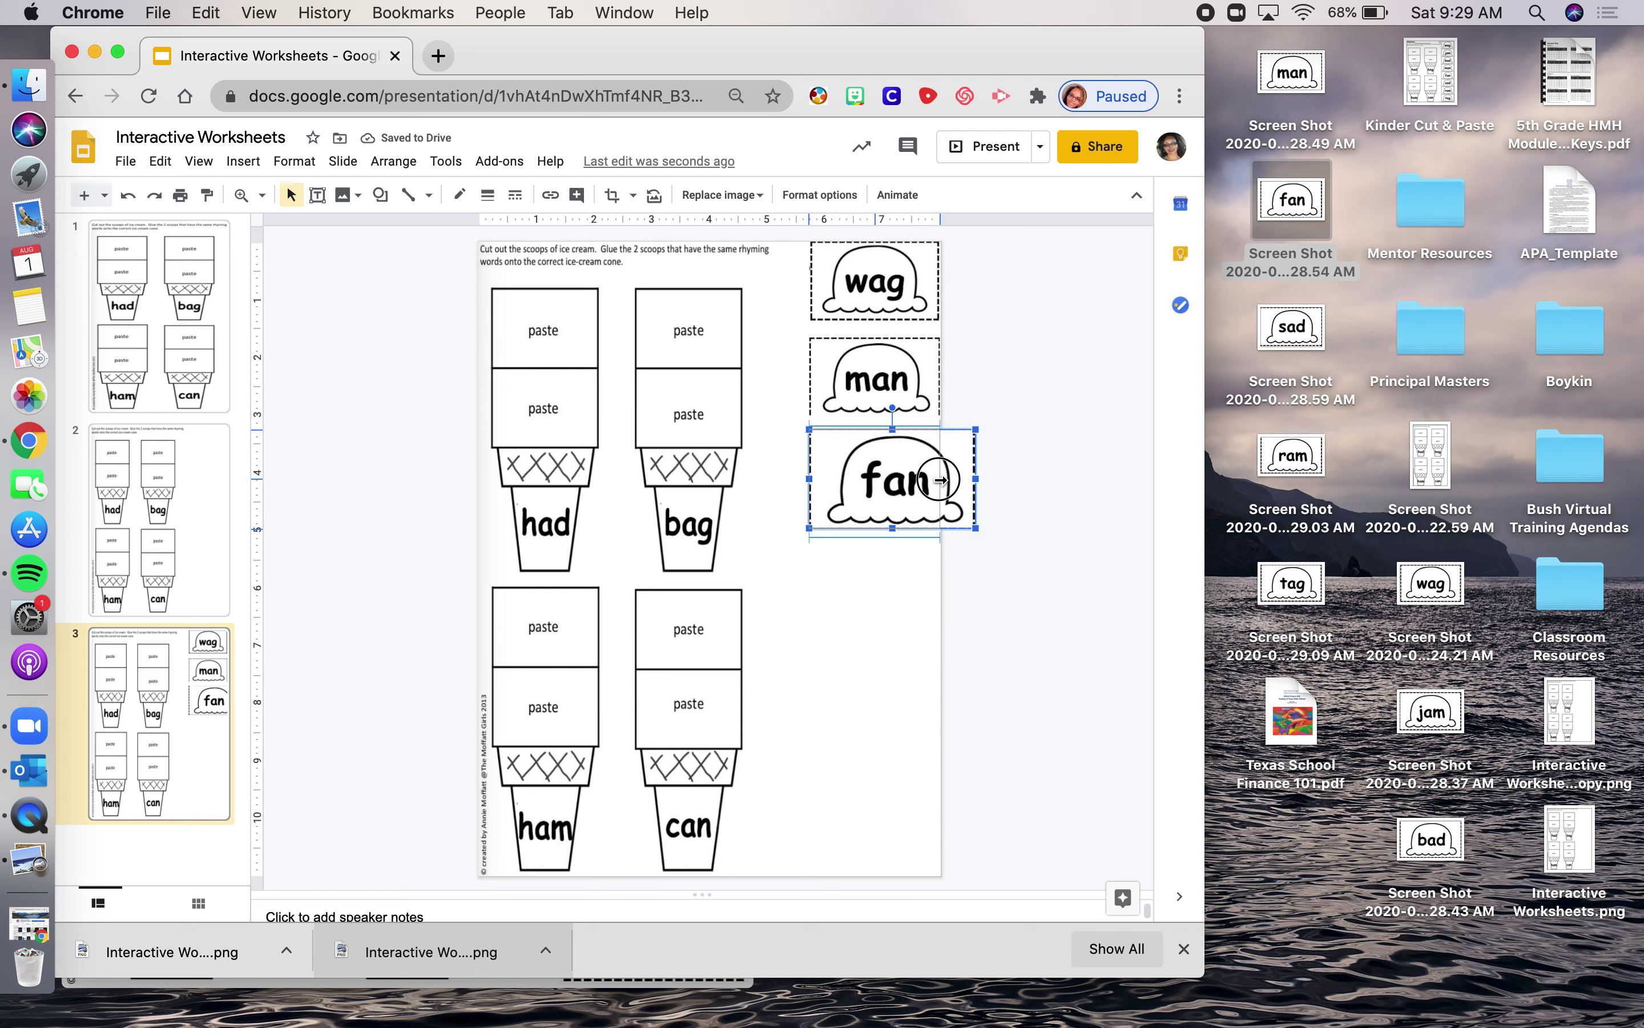
Shorten the fan scoop so it matches the other scoops.
{"action": "left_click", "coordinate": [912, 560]}
{"action": "left_click", "coordinate": [882, 511]}
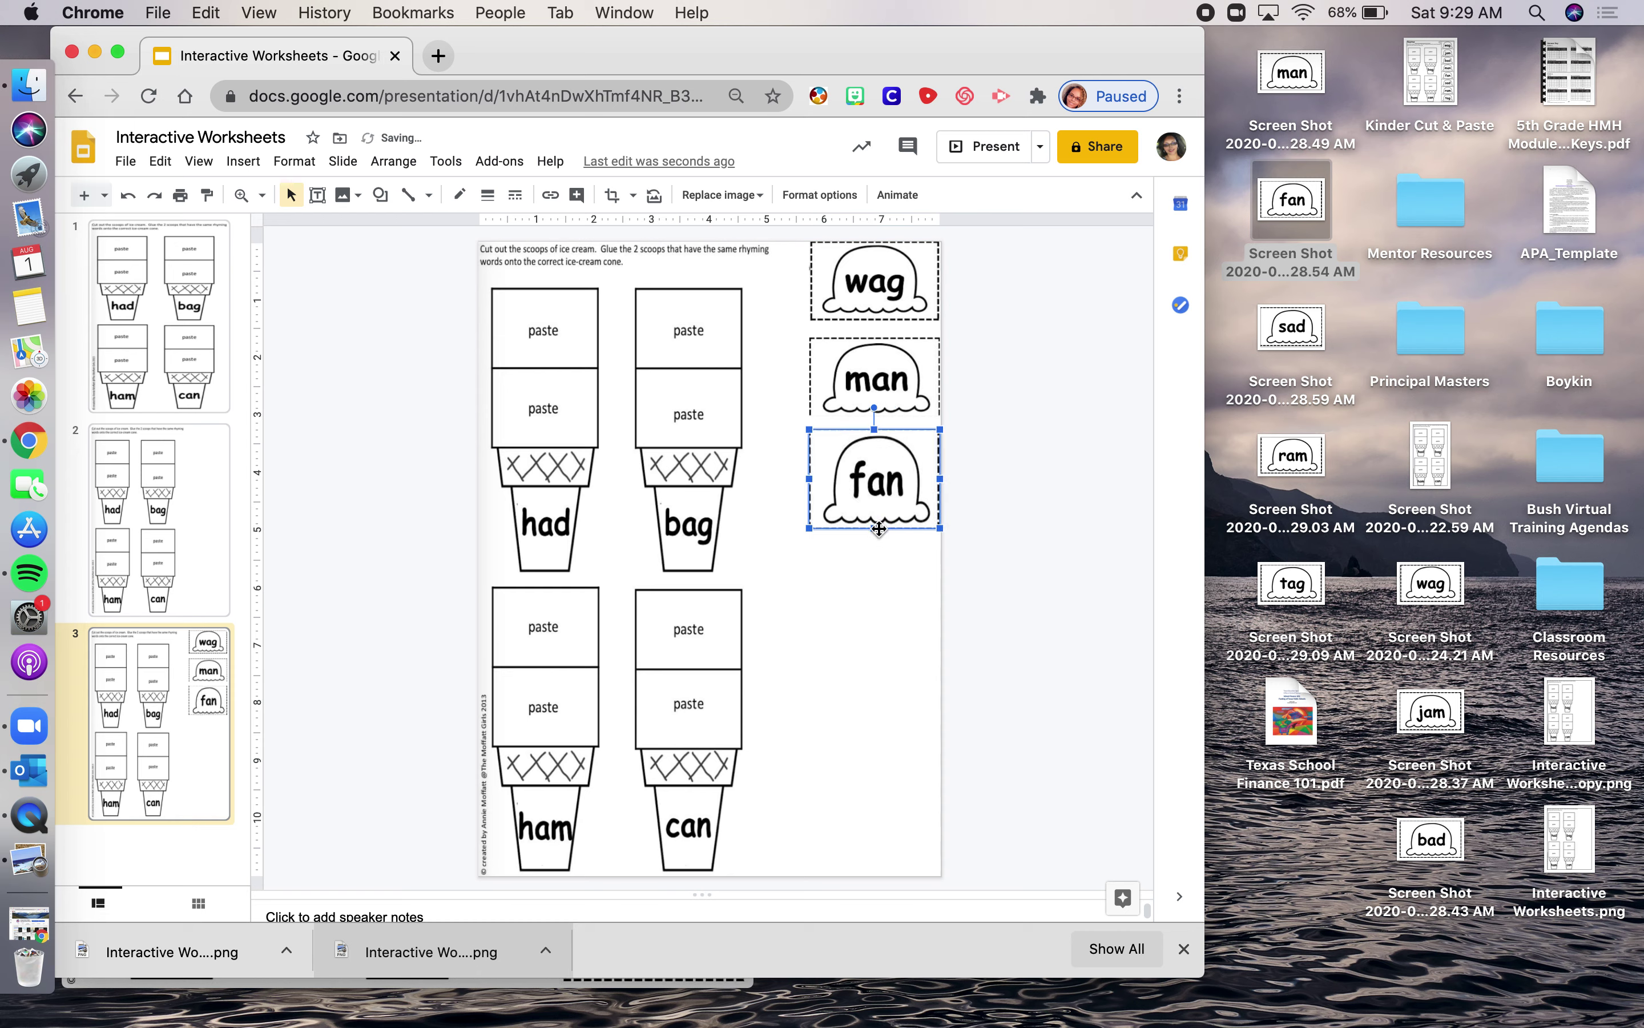
{"action": "left_click_drag", "start_coordinate": [872, 528], "coordinate": [871, 515]}
{"action": "left_click", "coordinate": [880, 555]}
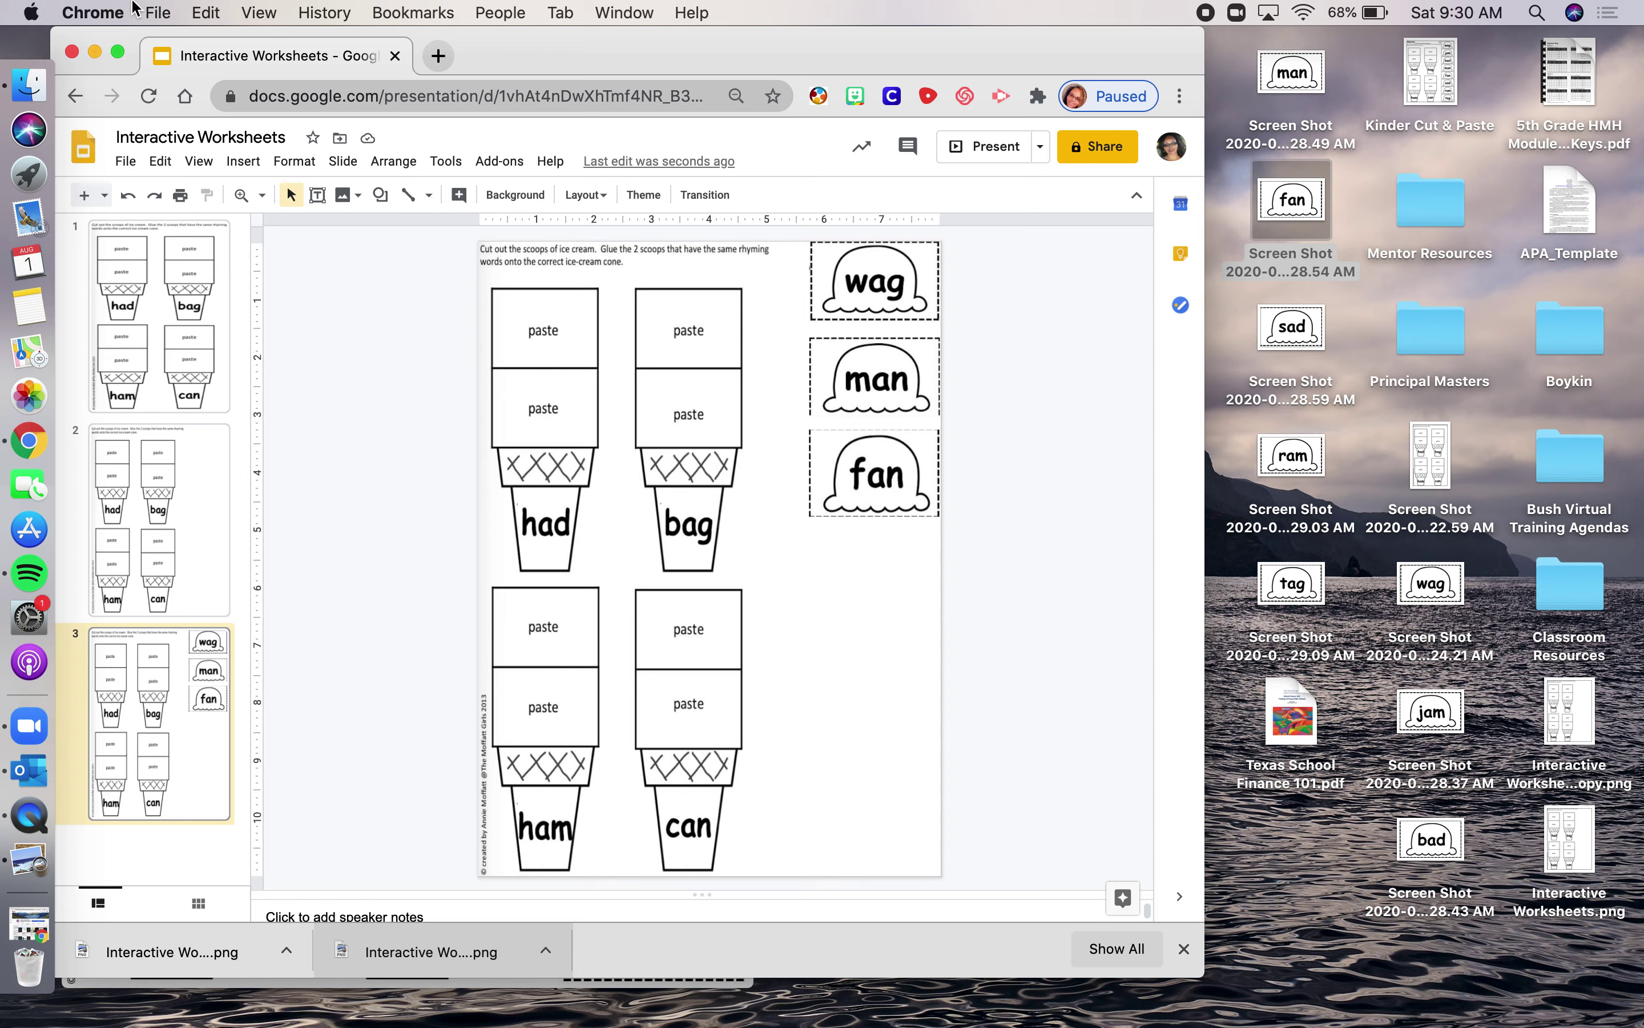
Switch the Chrome window to full screen using the green title-bar button.
{"action": "left_click", "coordinate": [120, 47]}
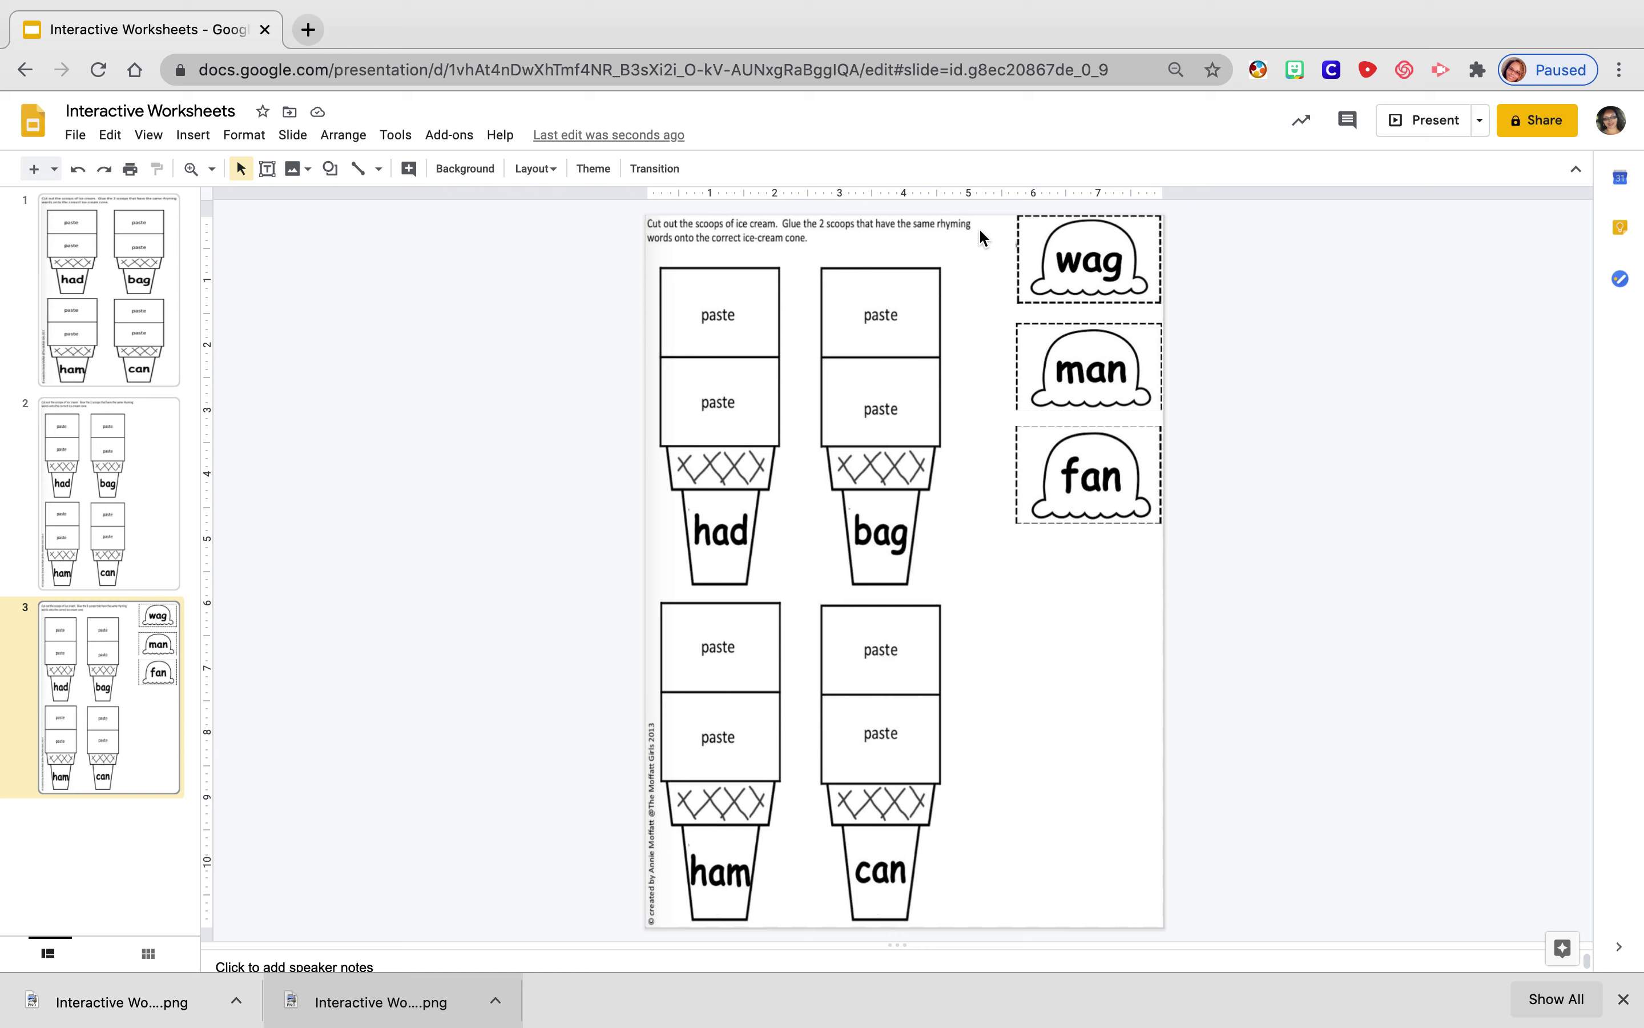
Change the share link to Dallas Independent School District with Editor access, then close sharing.
{"action": "left_click", "coordinate": [1556, 125]}
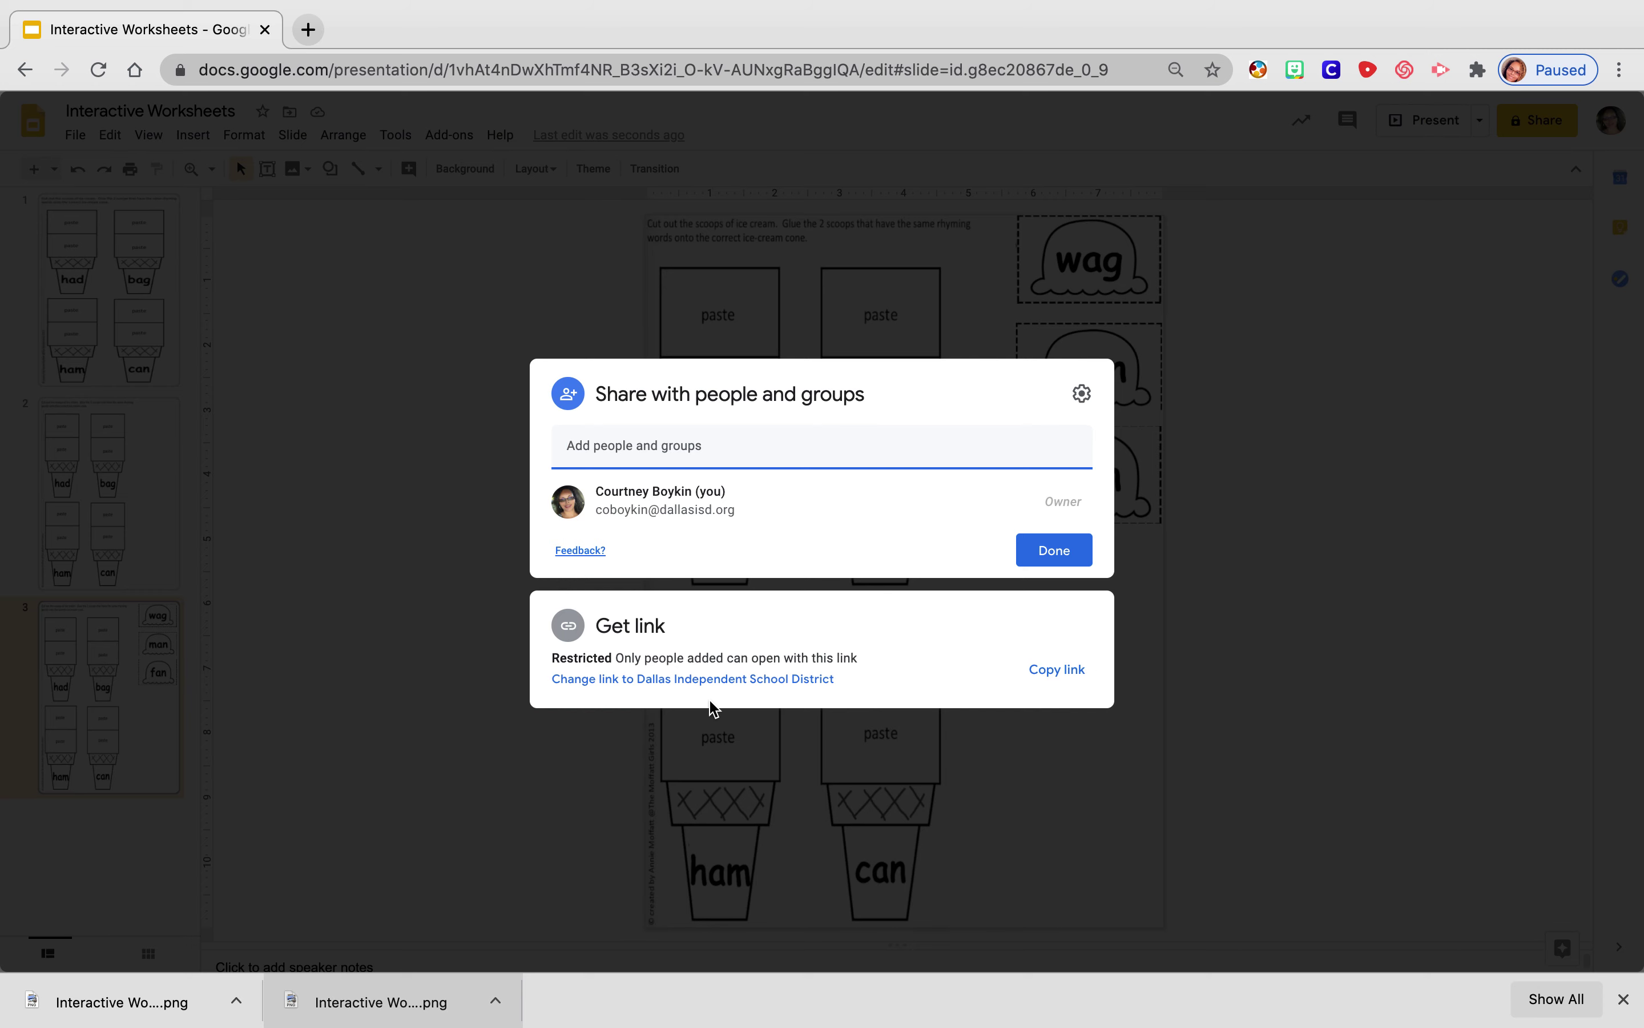
{"action": "left_click", "coordinate": [654, 682]}
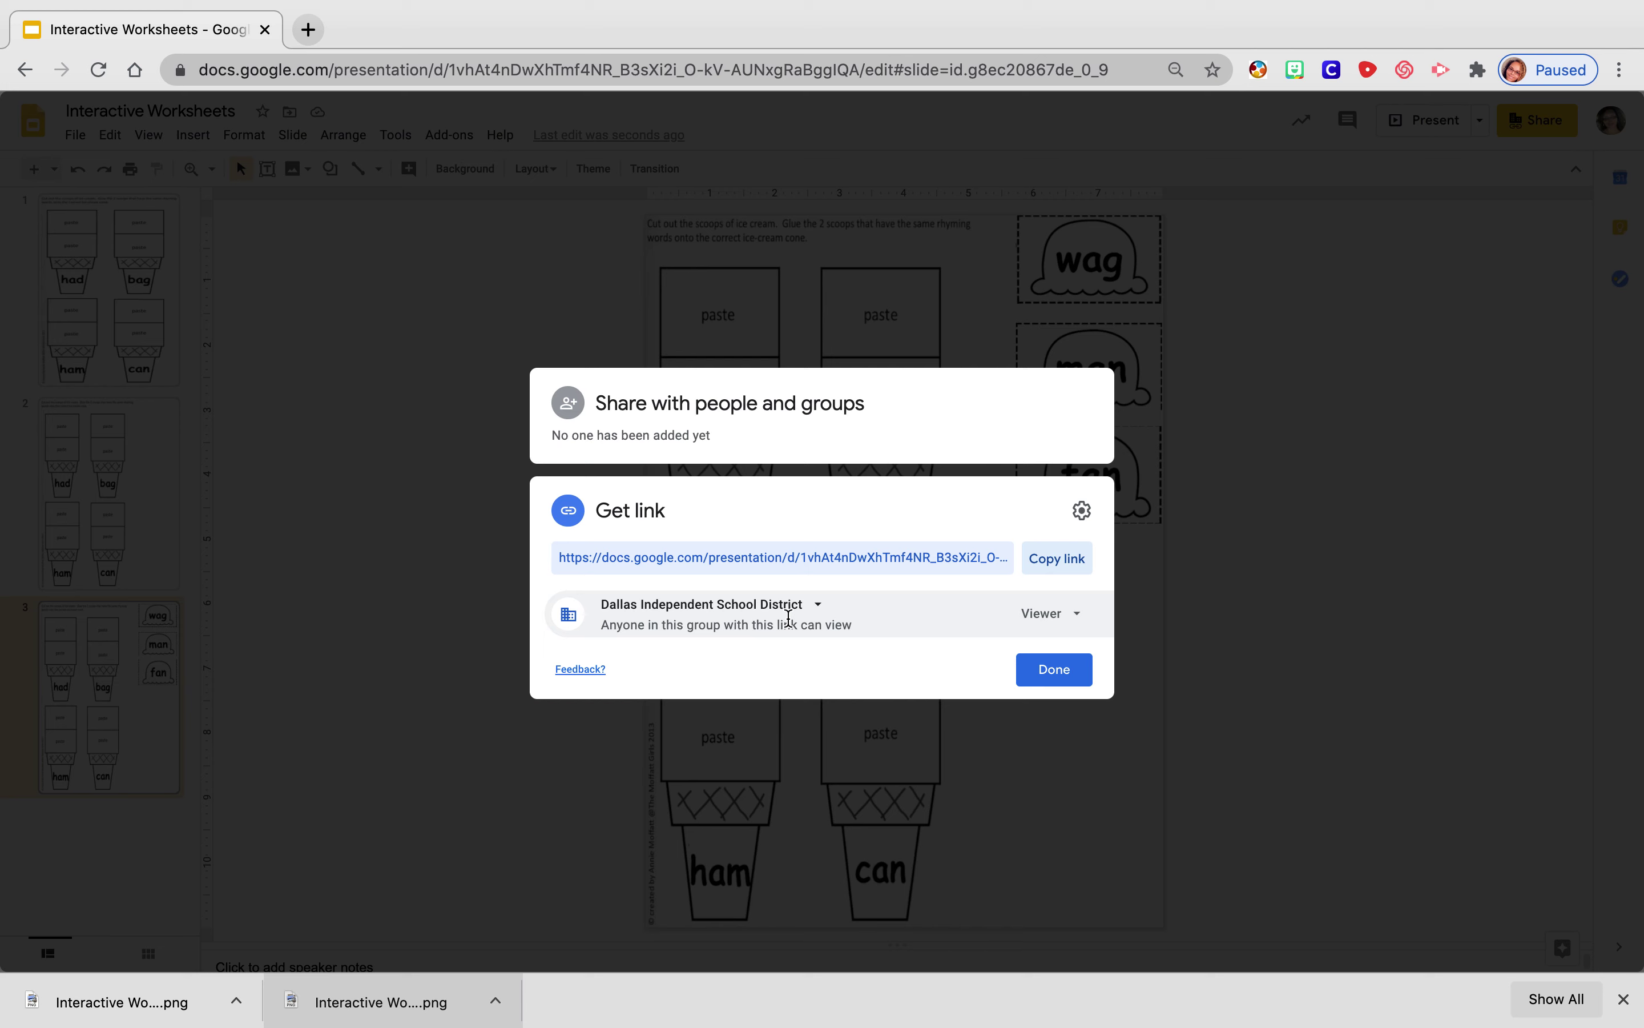
{"action": "left_click", "coordinate": [1084, 620]}
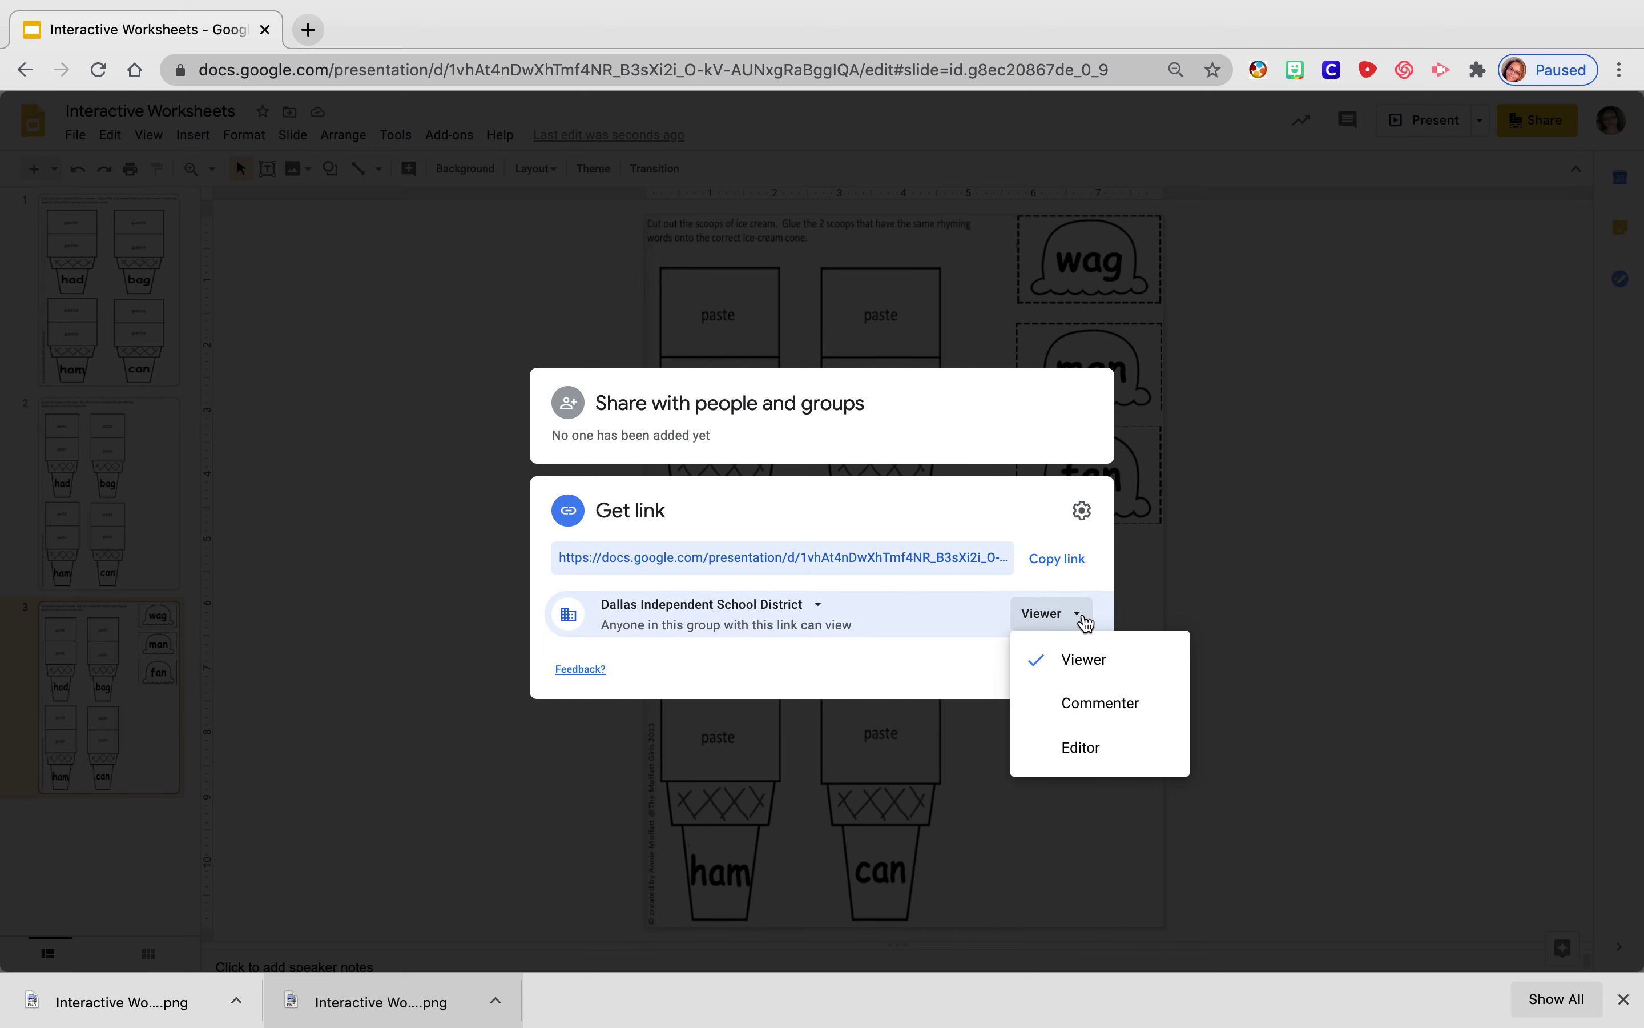
{"action": "left_click", "coordinate": [1086, 754]}
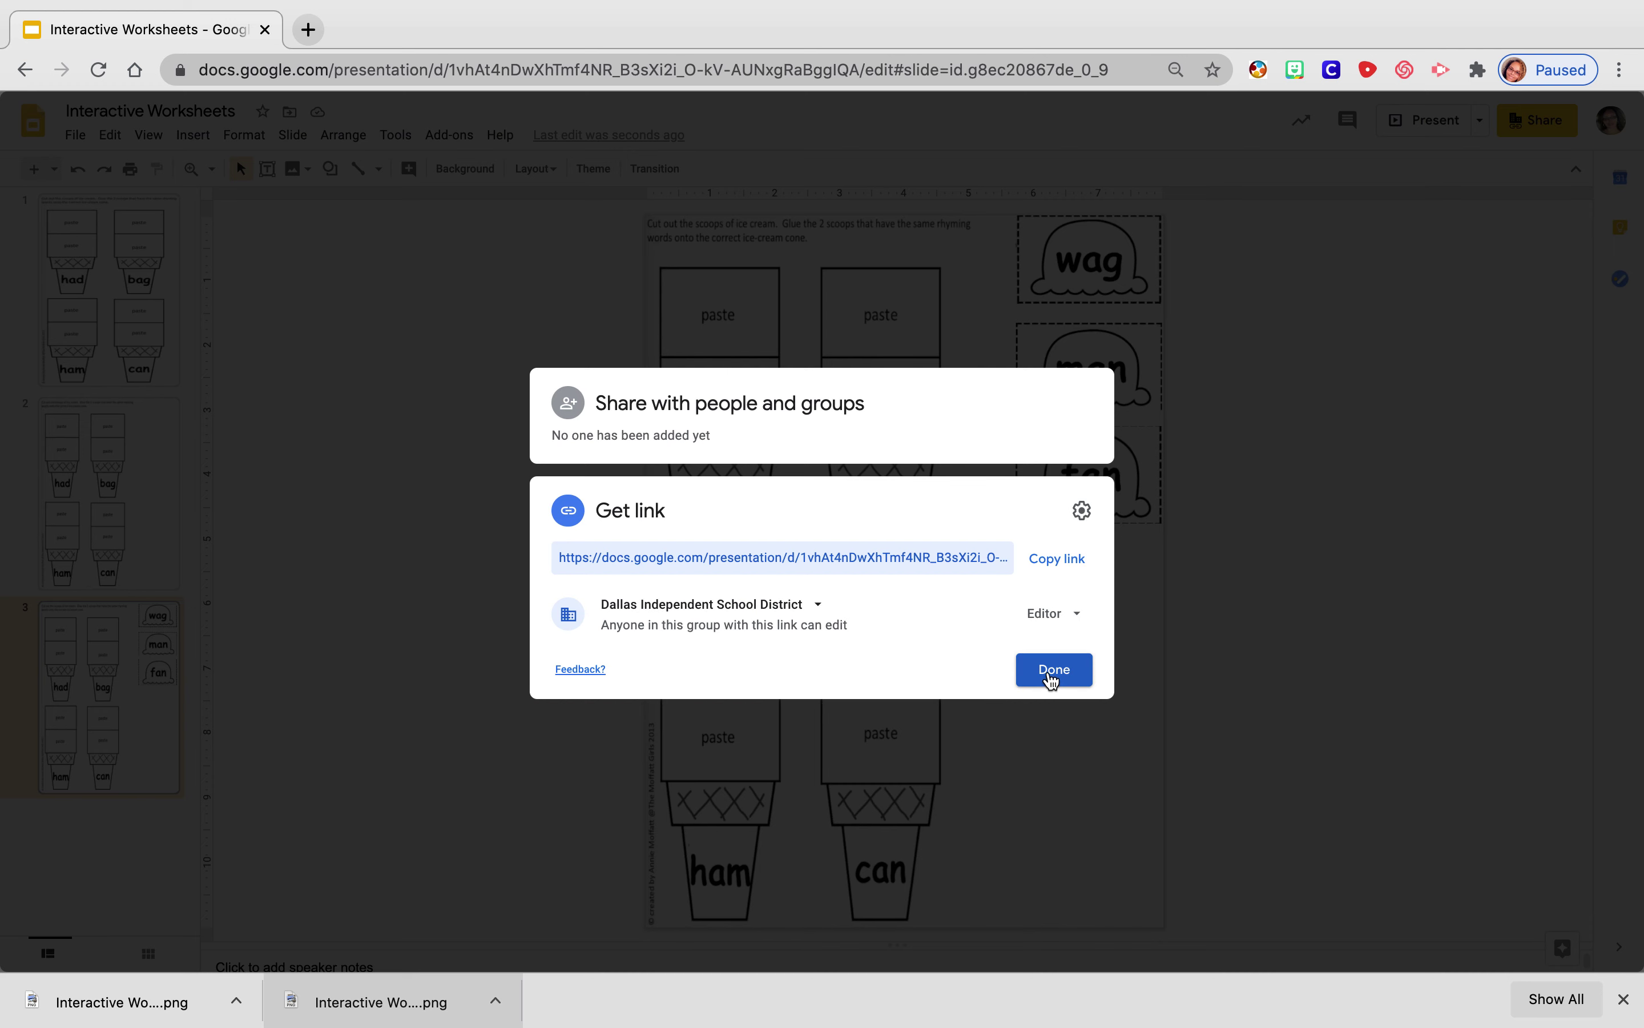
{"action": "left_click", "coordinate": [1082, 511]}
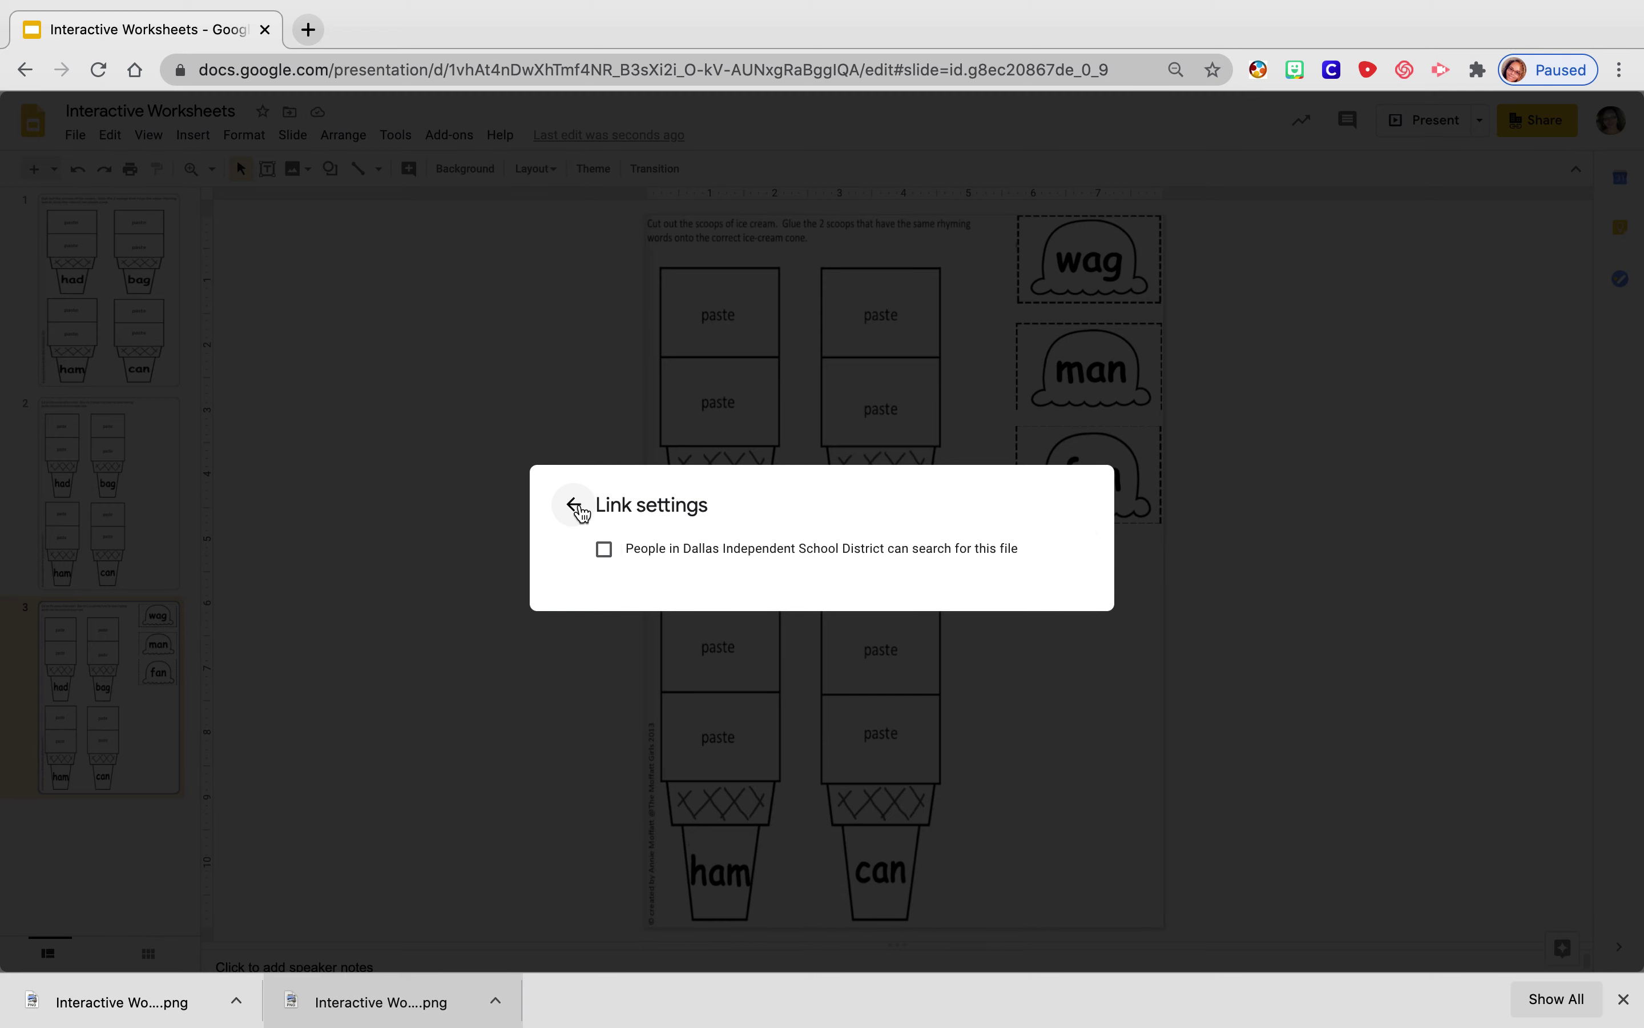
{"action": "left_click", "coordinate": [578, 508]}
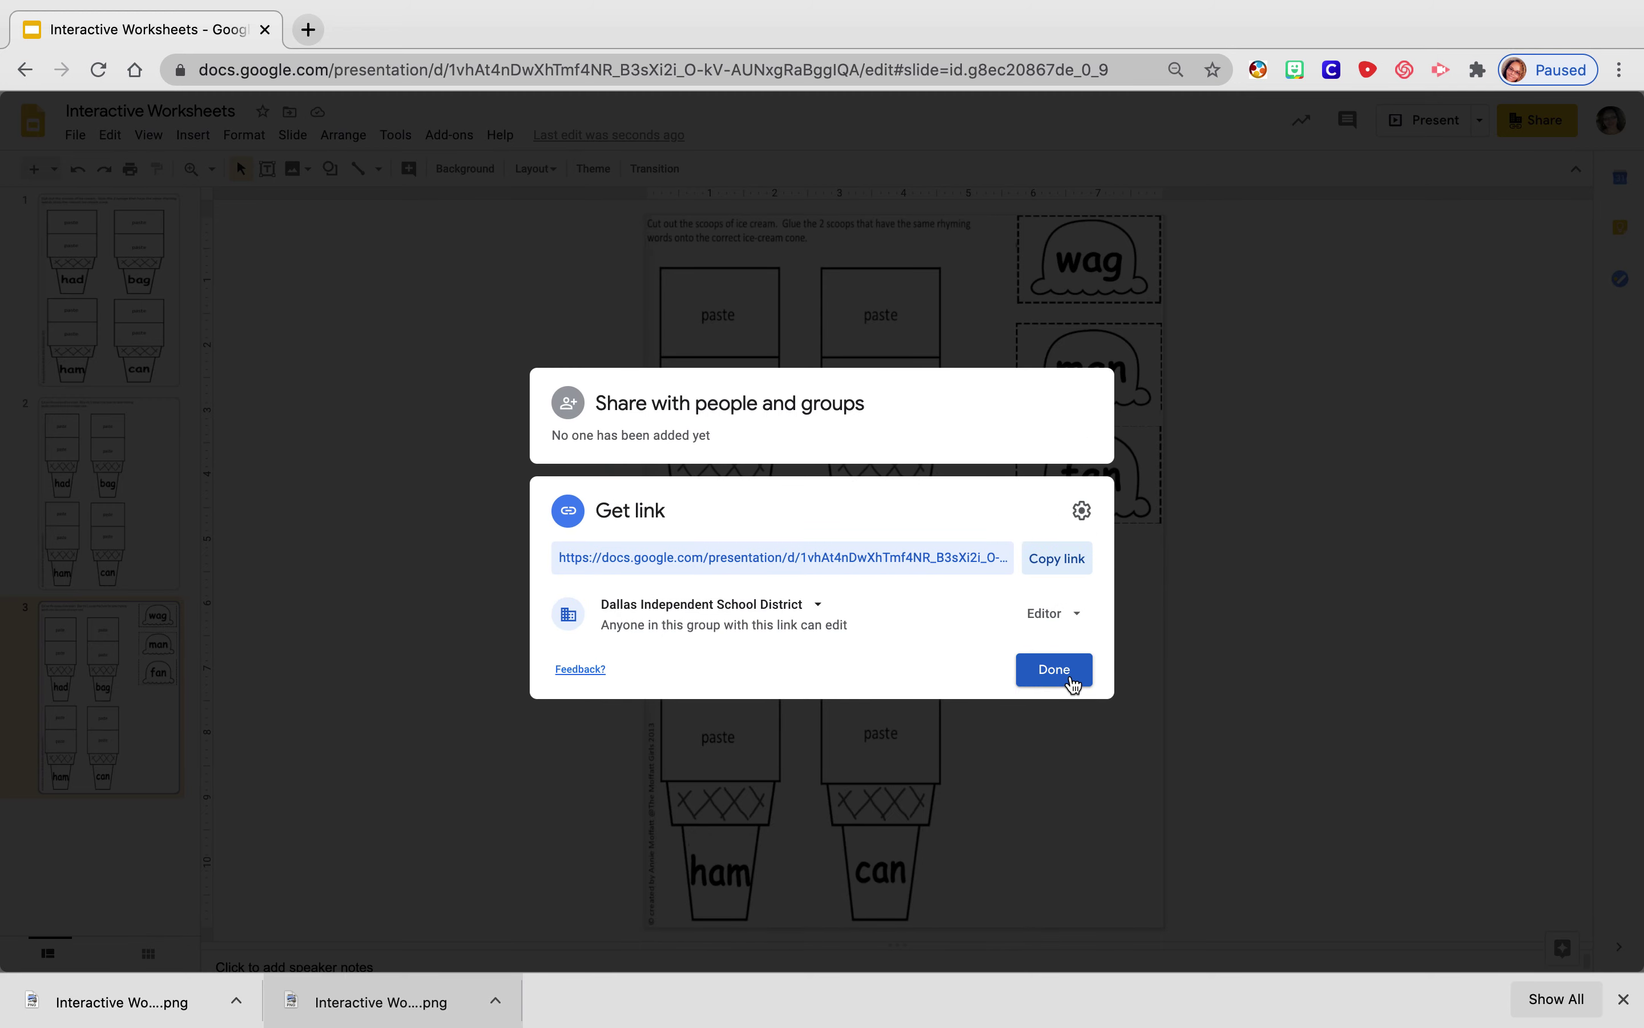
{"action": "left_click", "coordinate": [1072, 678]}
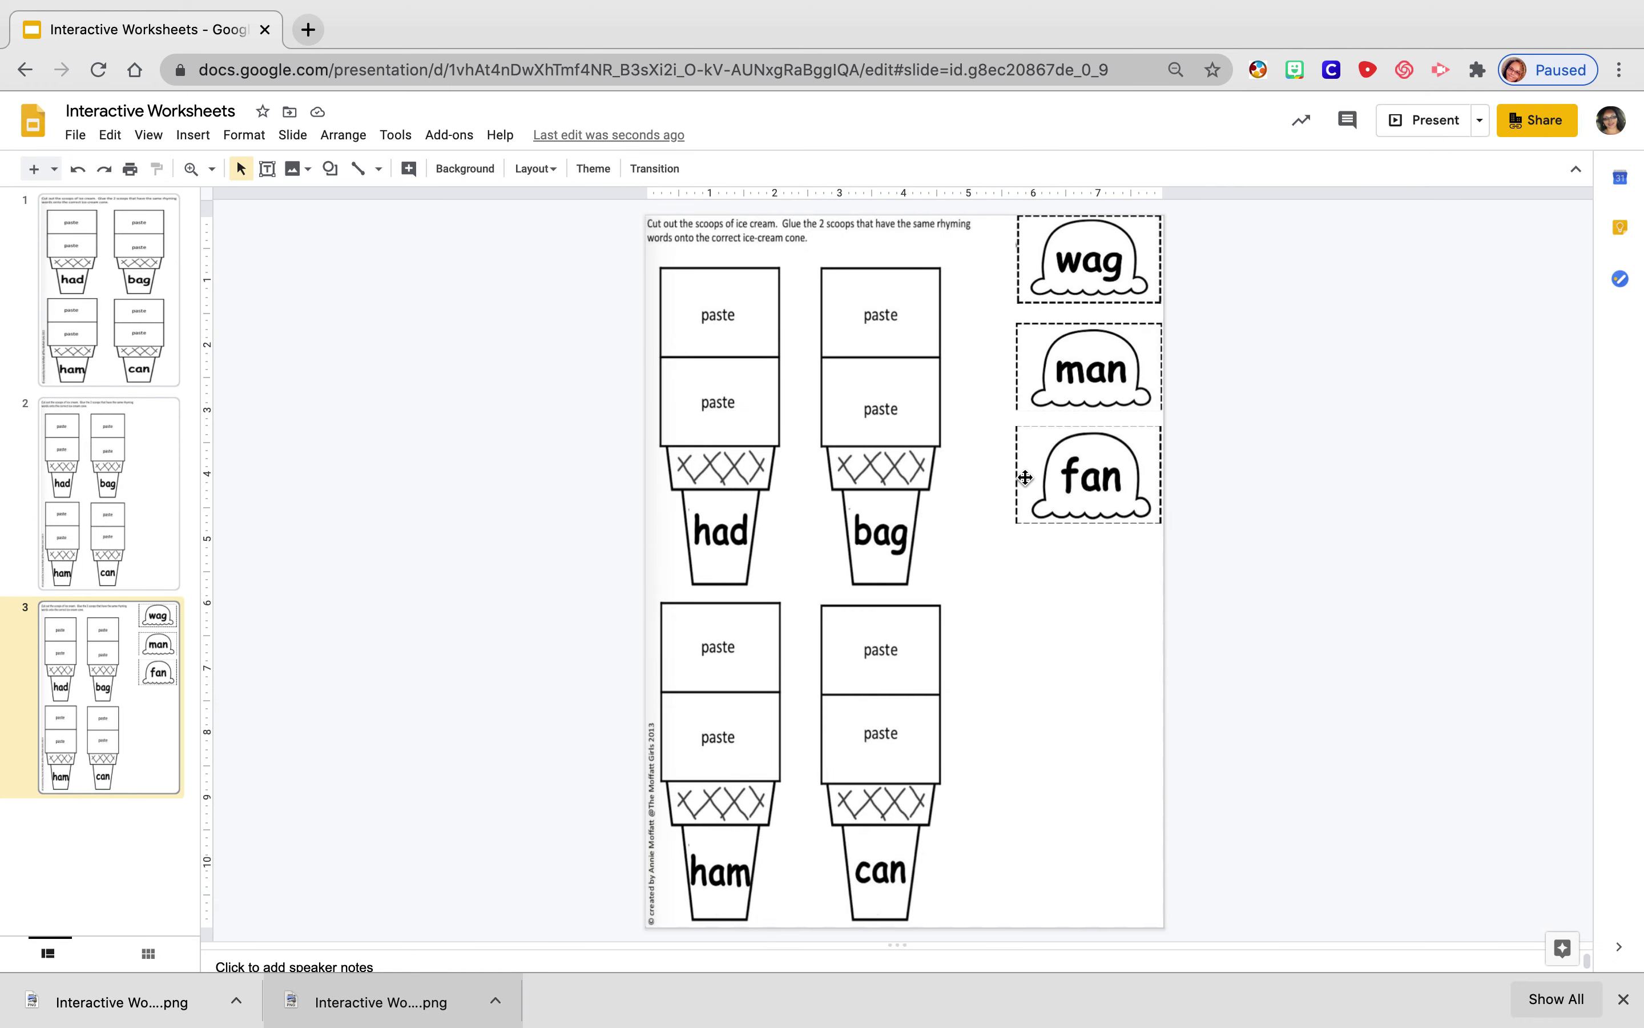
Move between slides 2 and 3, ending on the wag/man/fan scoops slide with its URL selected.
{"action": "key", "text": "Up"}
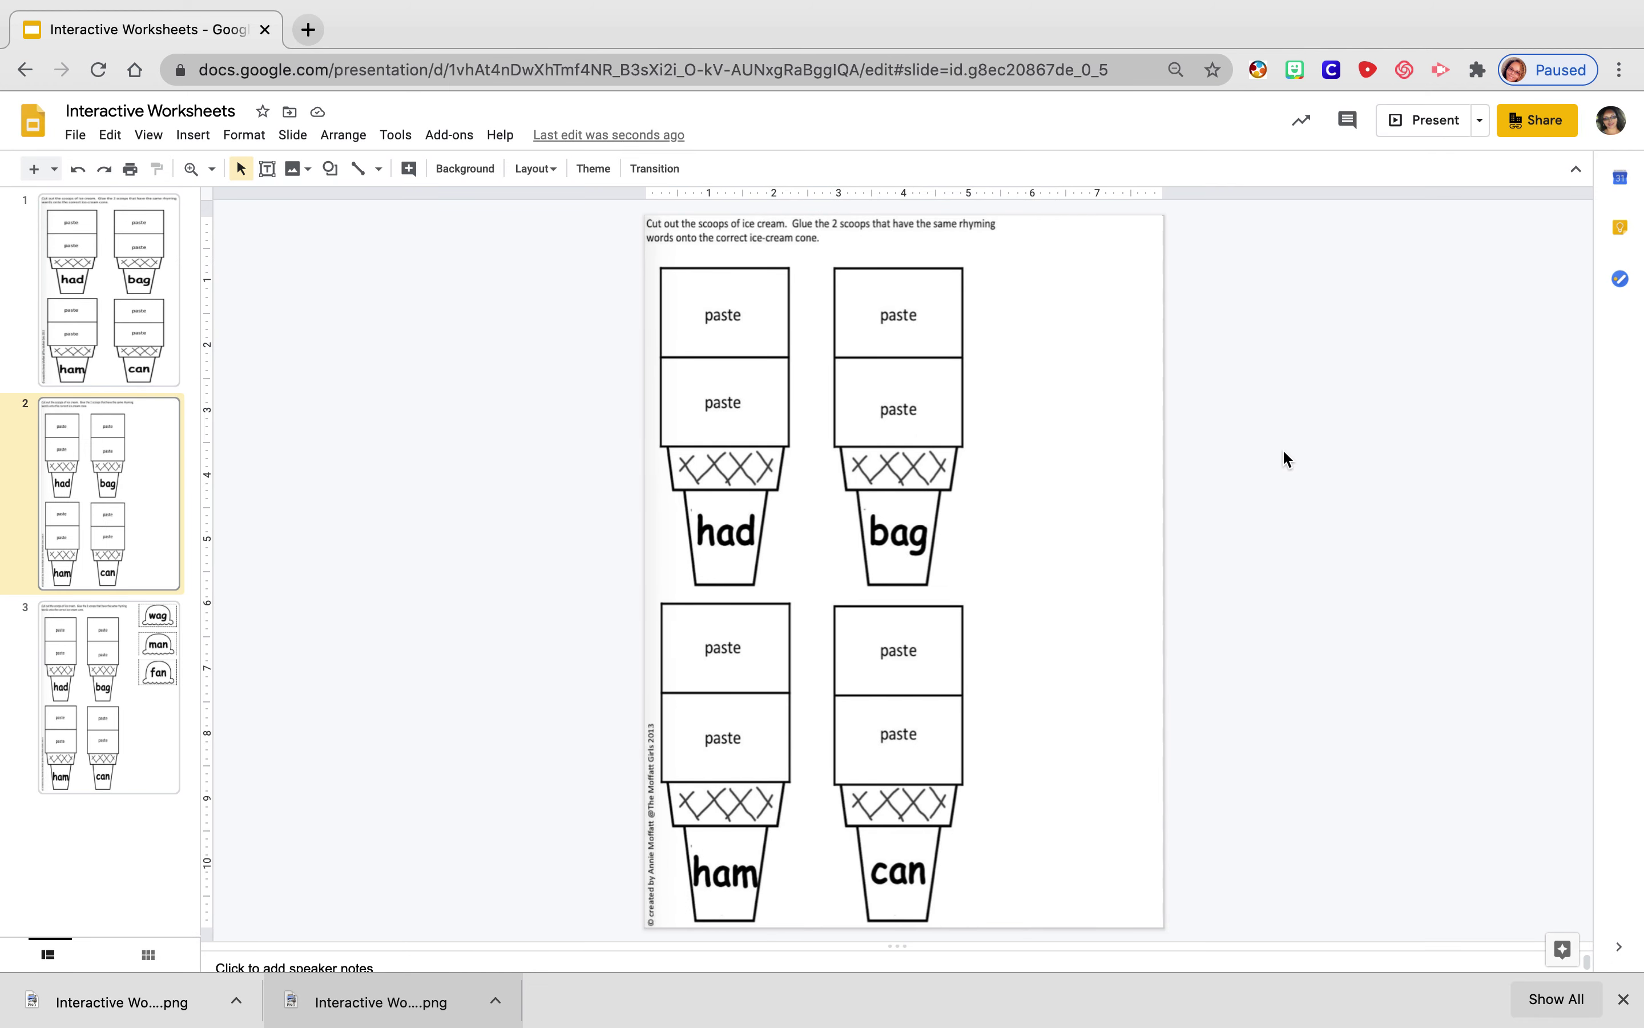
{"action": "left_click", "coordinate": [1119, 71]}
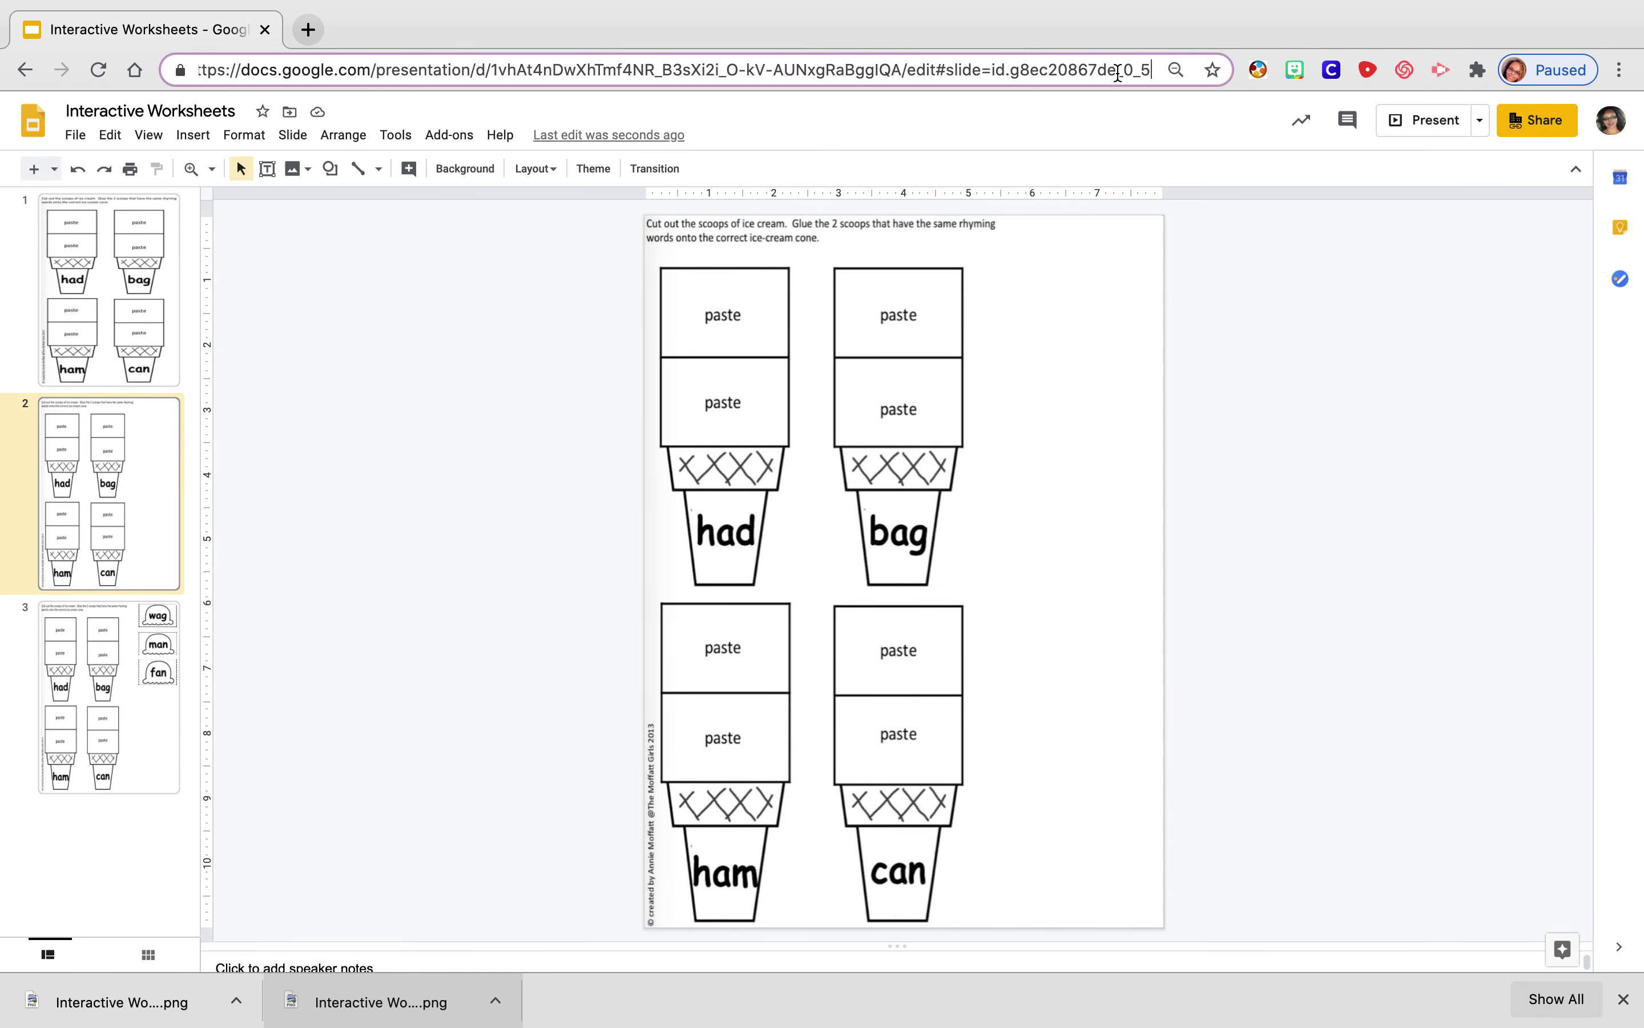
{"action": "left_click", "coordinate": [1227, 504]}
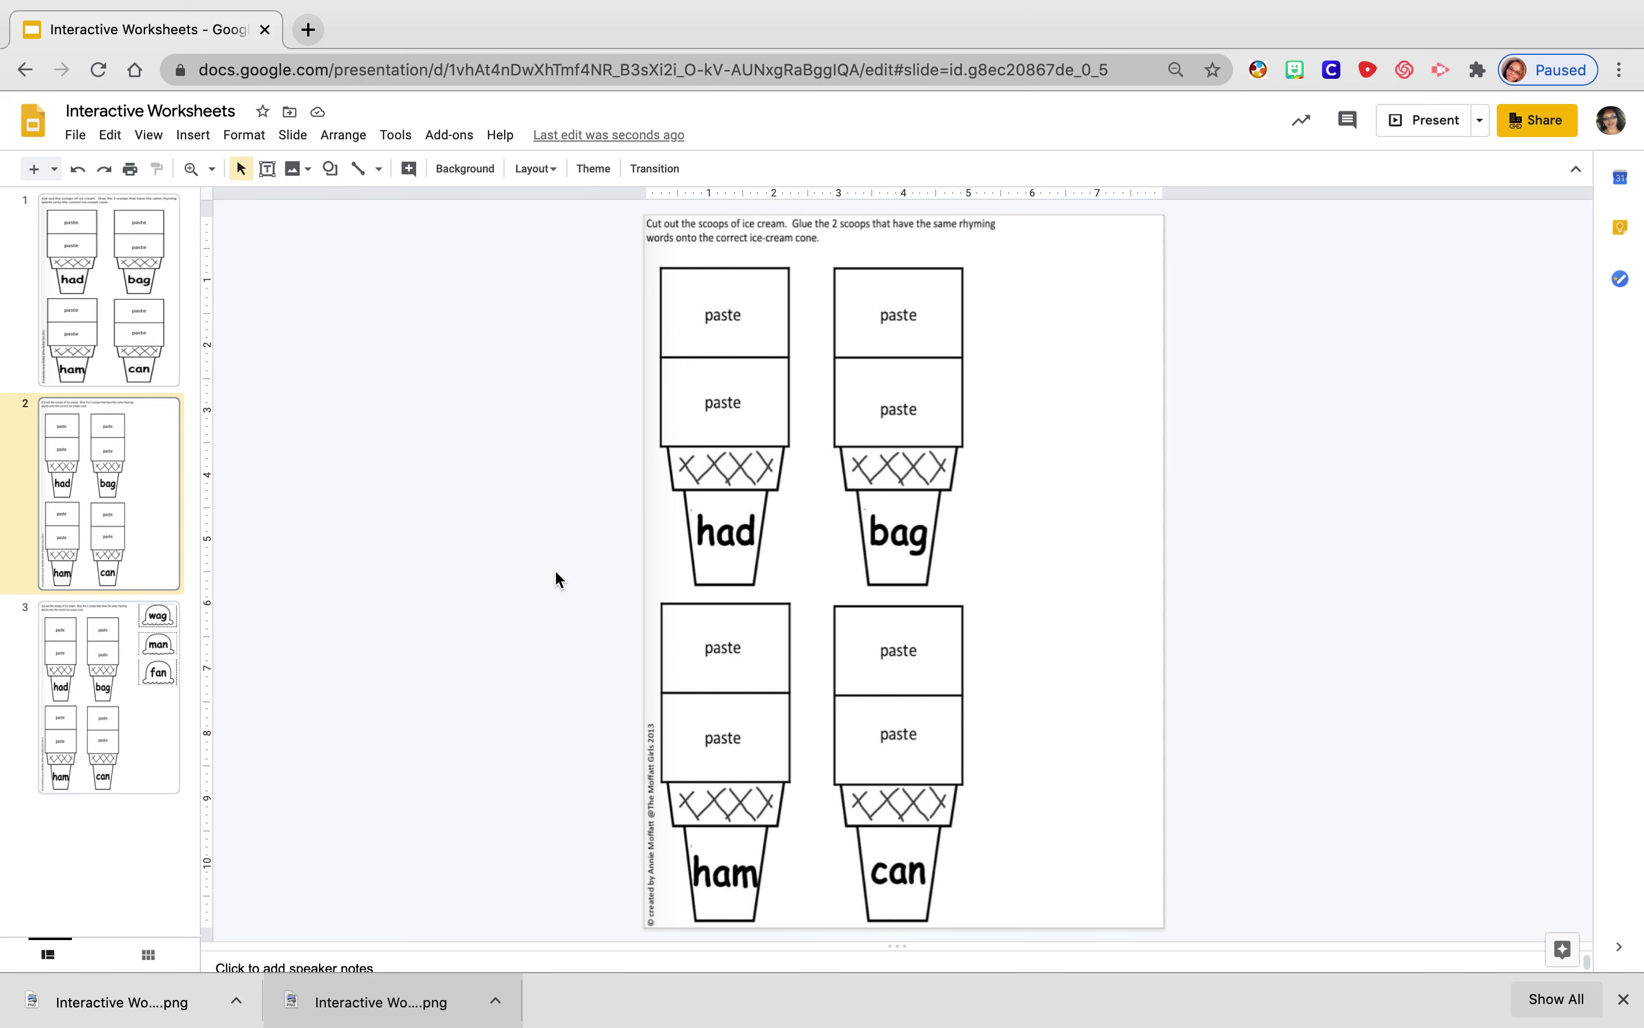
{"action": "left_click", "coordinate": [102, 686]}
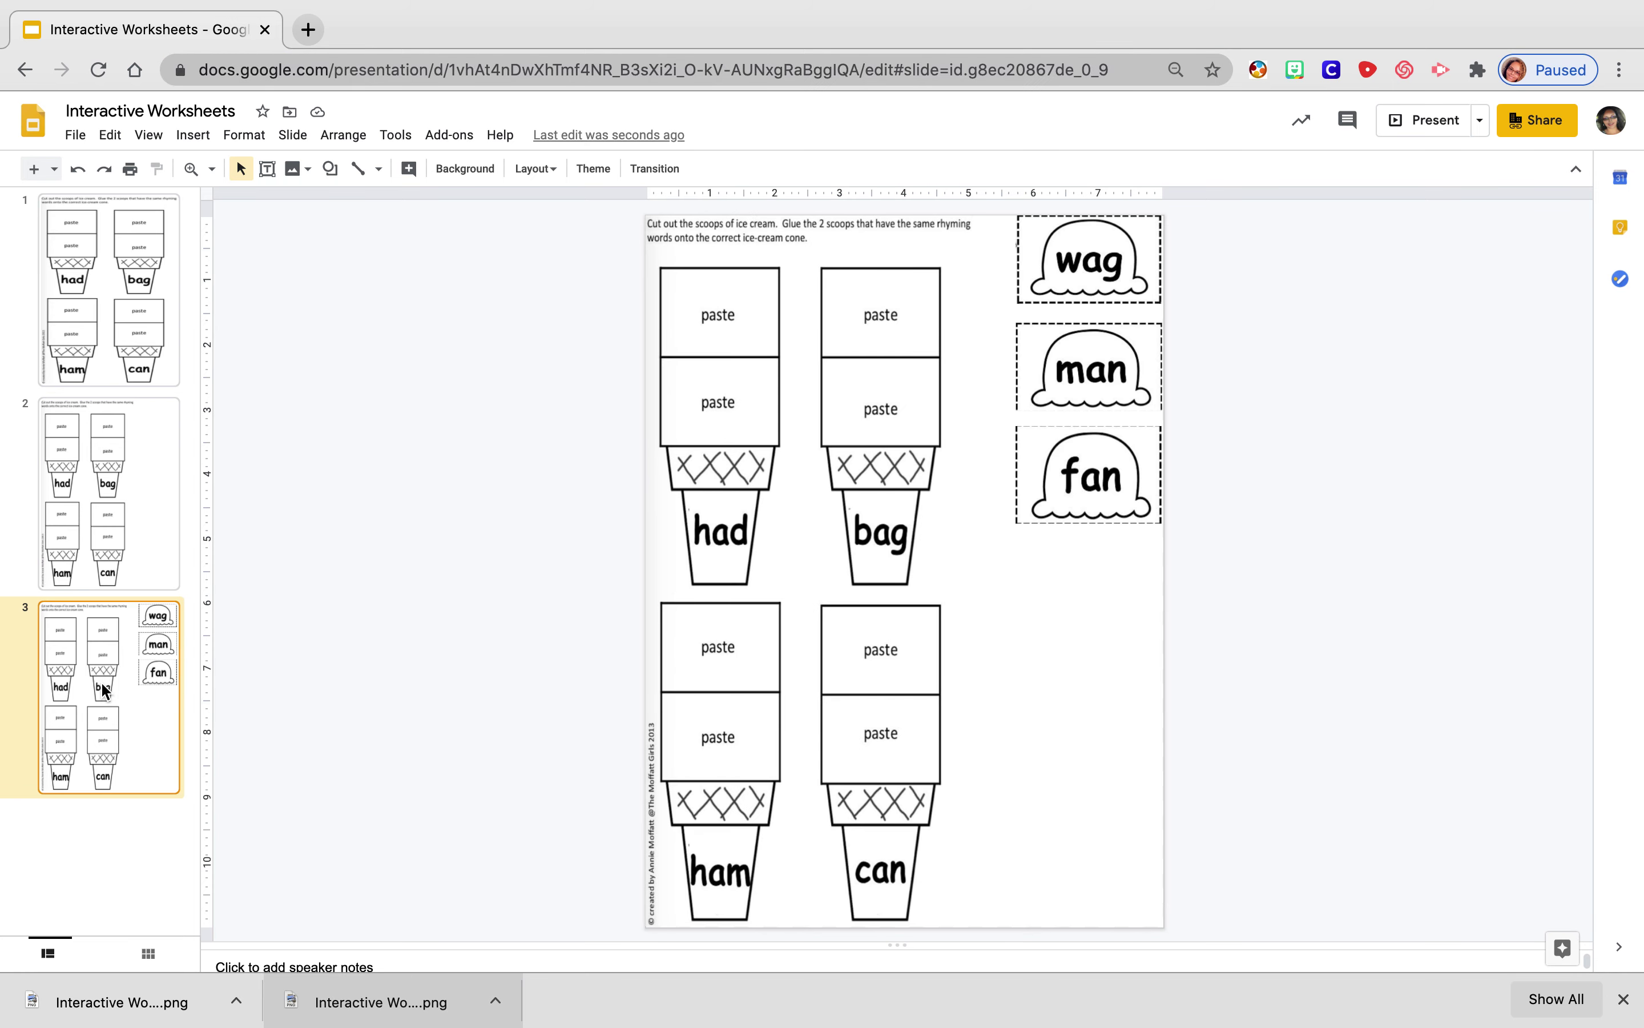
{"action": "left_click", "coordinate": [137, 508]}
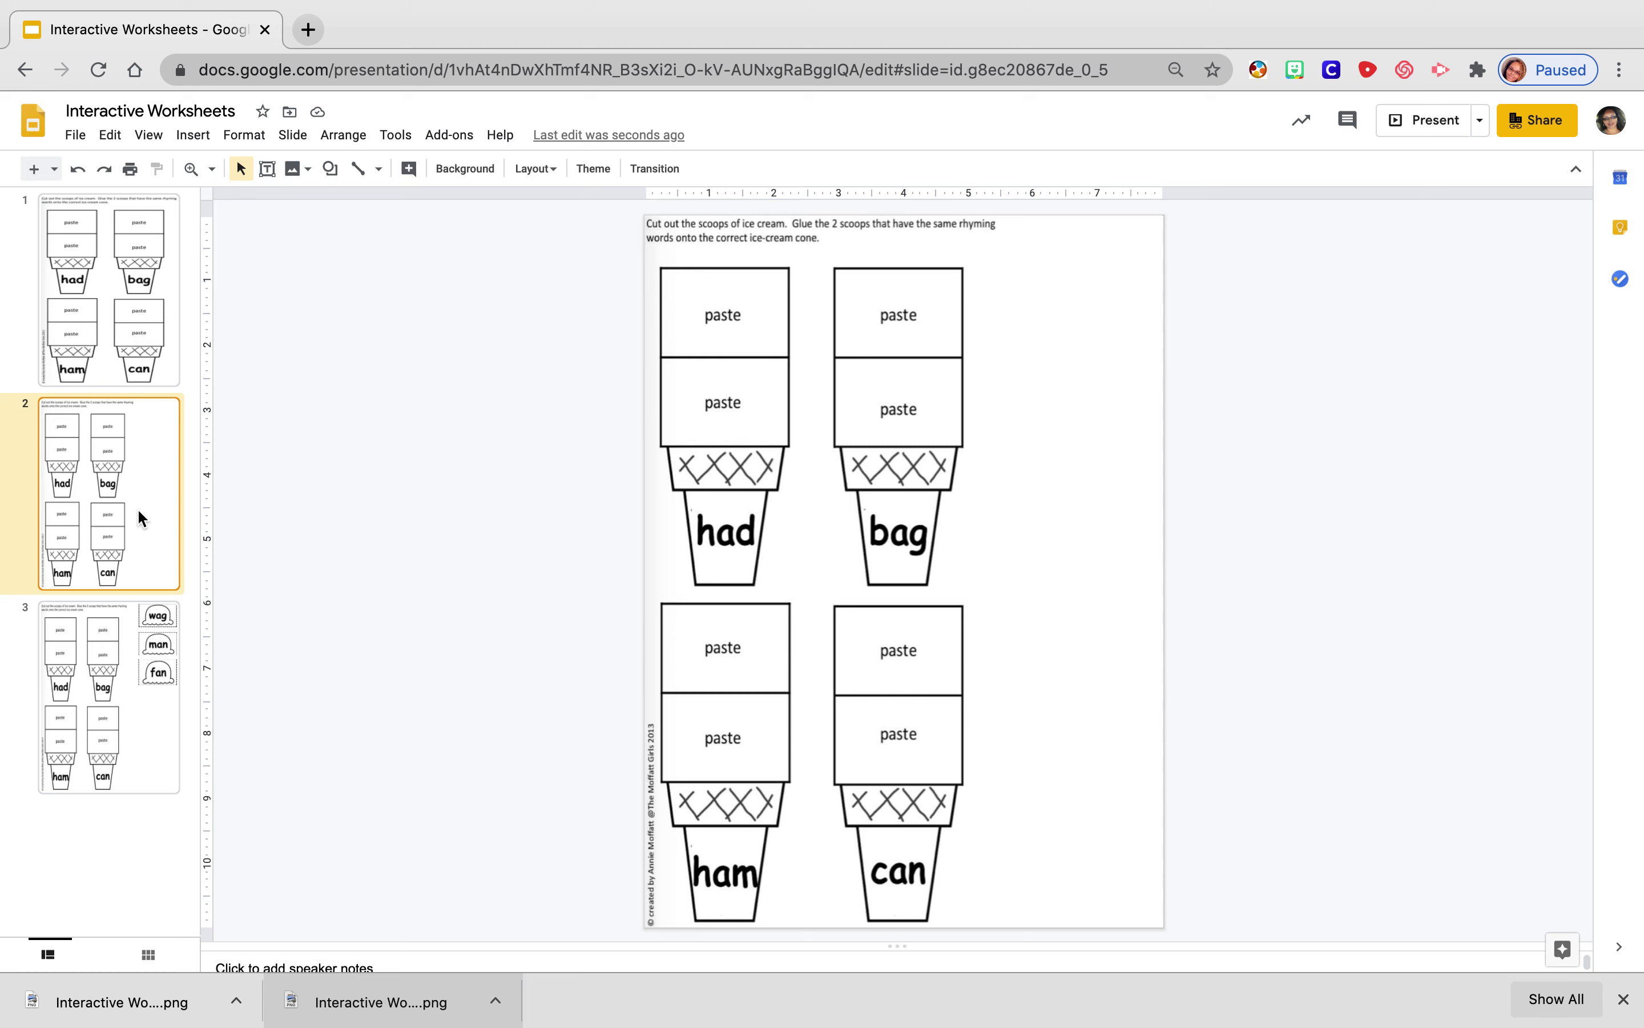
{"action": "left_click", "coordinate": [136, 649]}
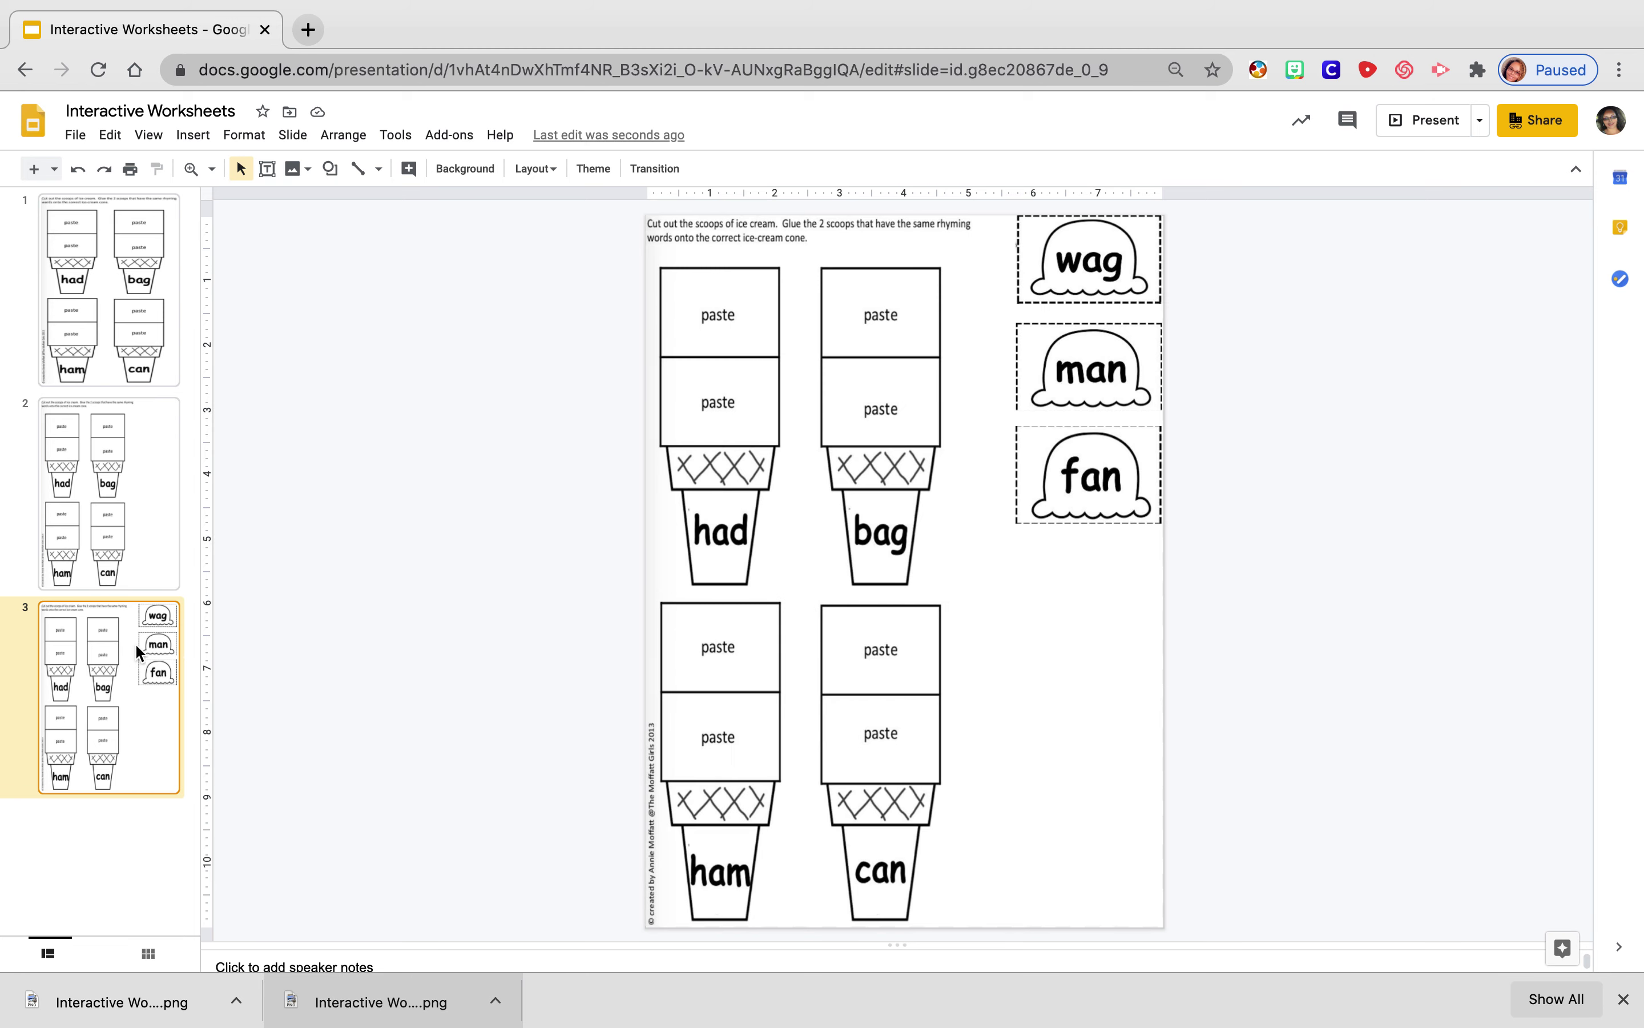
{"action": "left_click", "coordinate": [578, 71]}
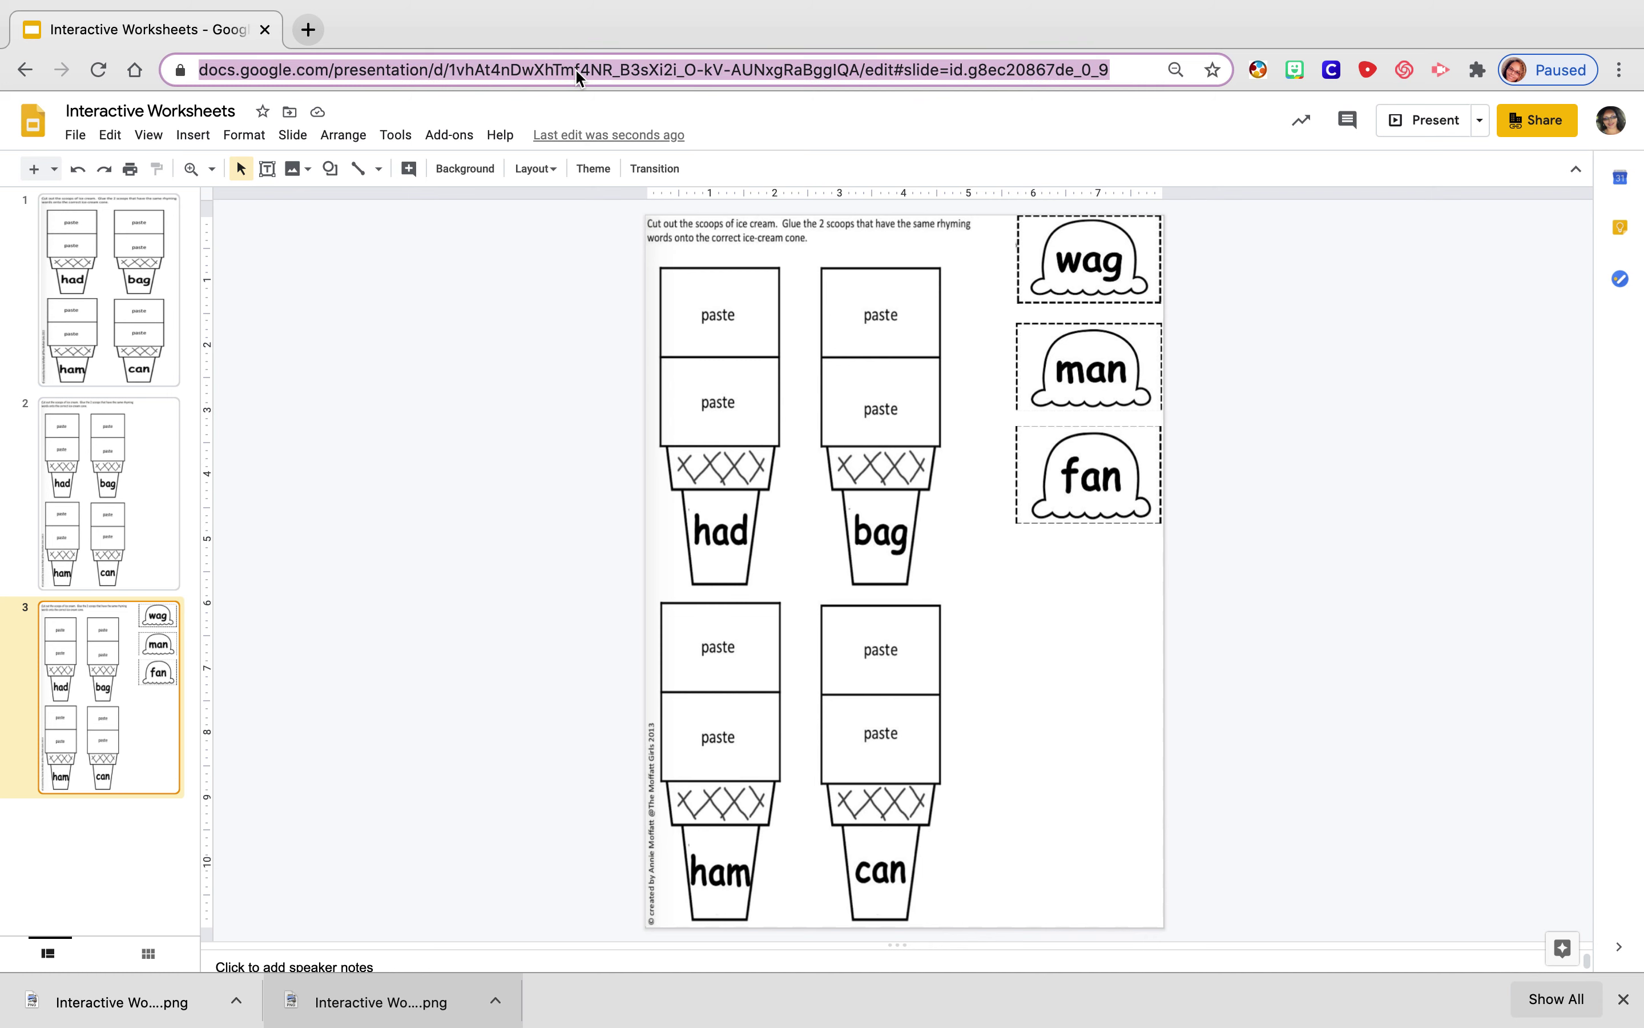